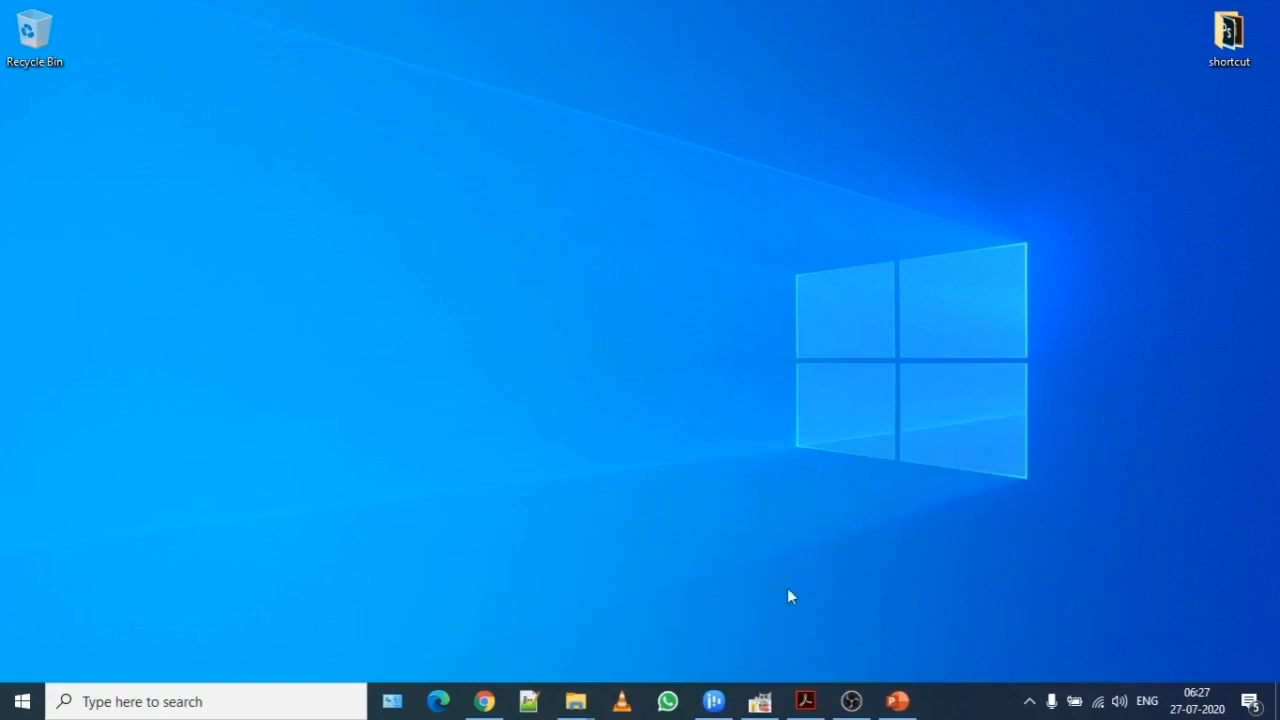
Switch to GIMP and erase the mango's leaf, stem and surrounding grey background with the Eraser tool.
click(762, 704)
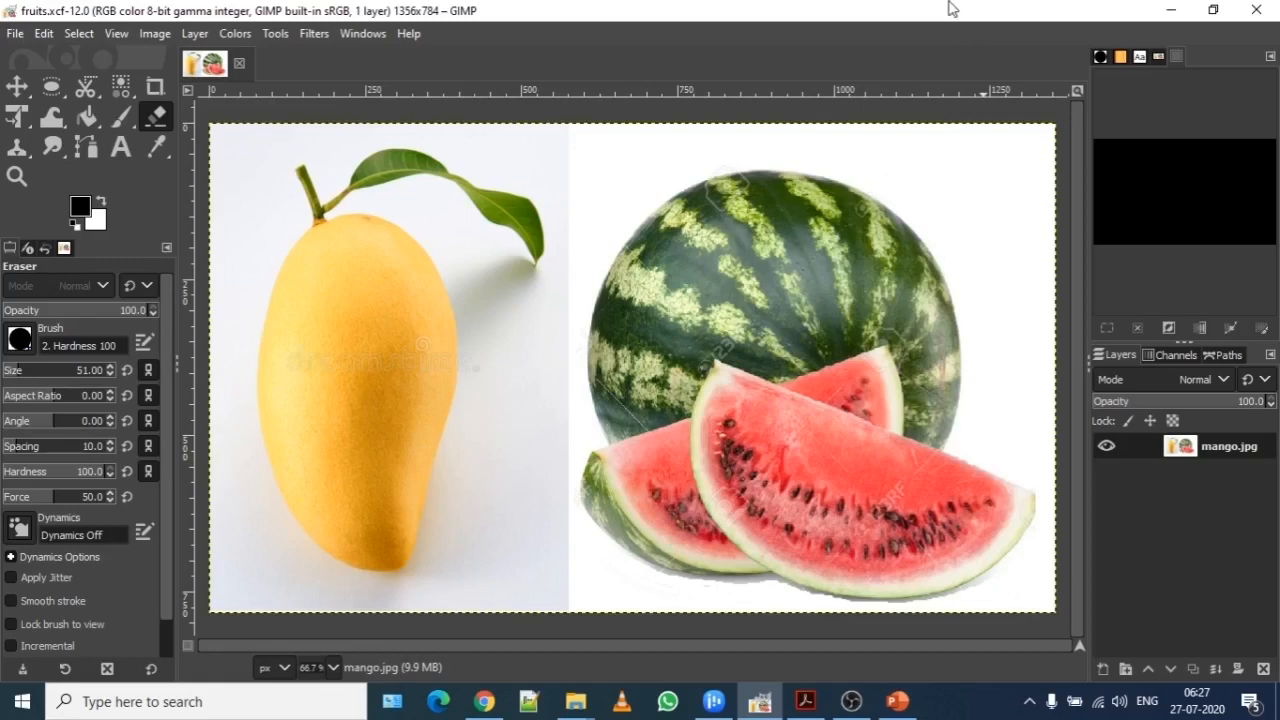
click(276, 34)
mouse_move(283, 82)
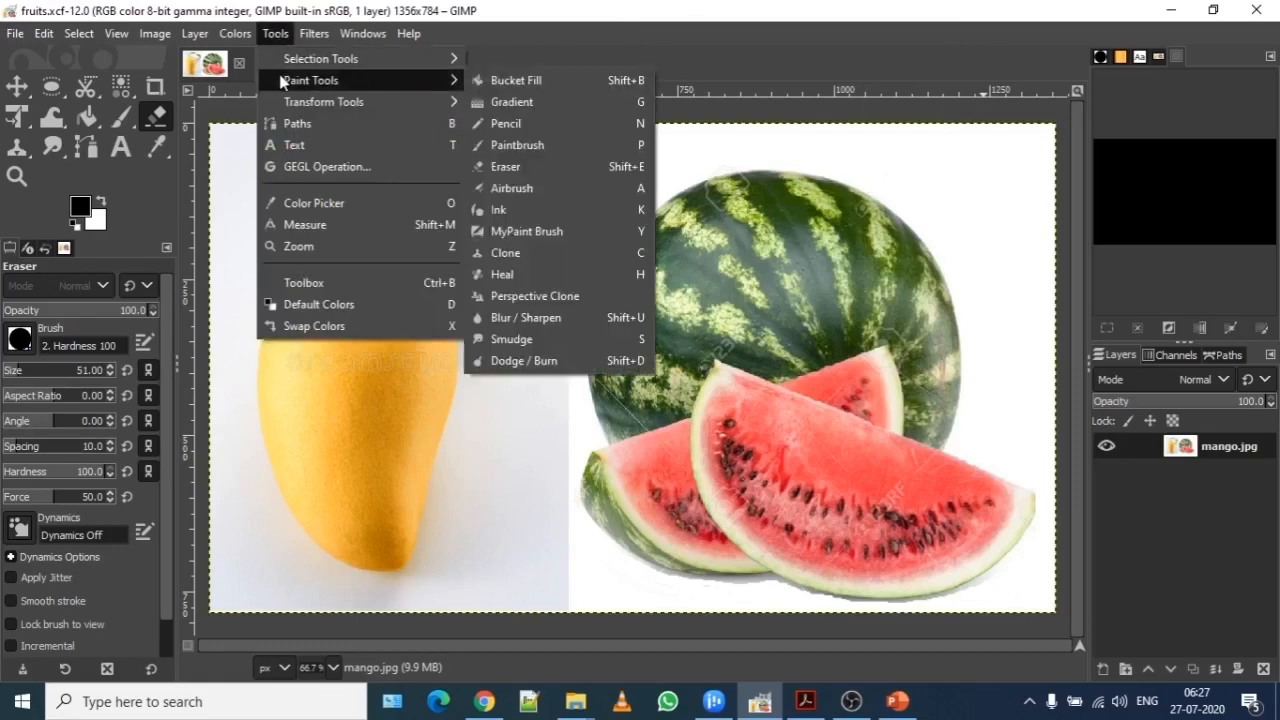
click(530, 167)
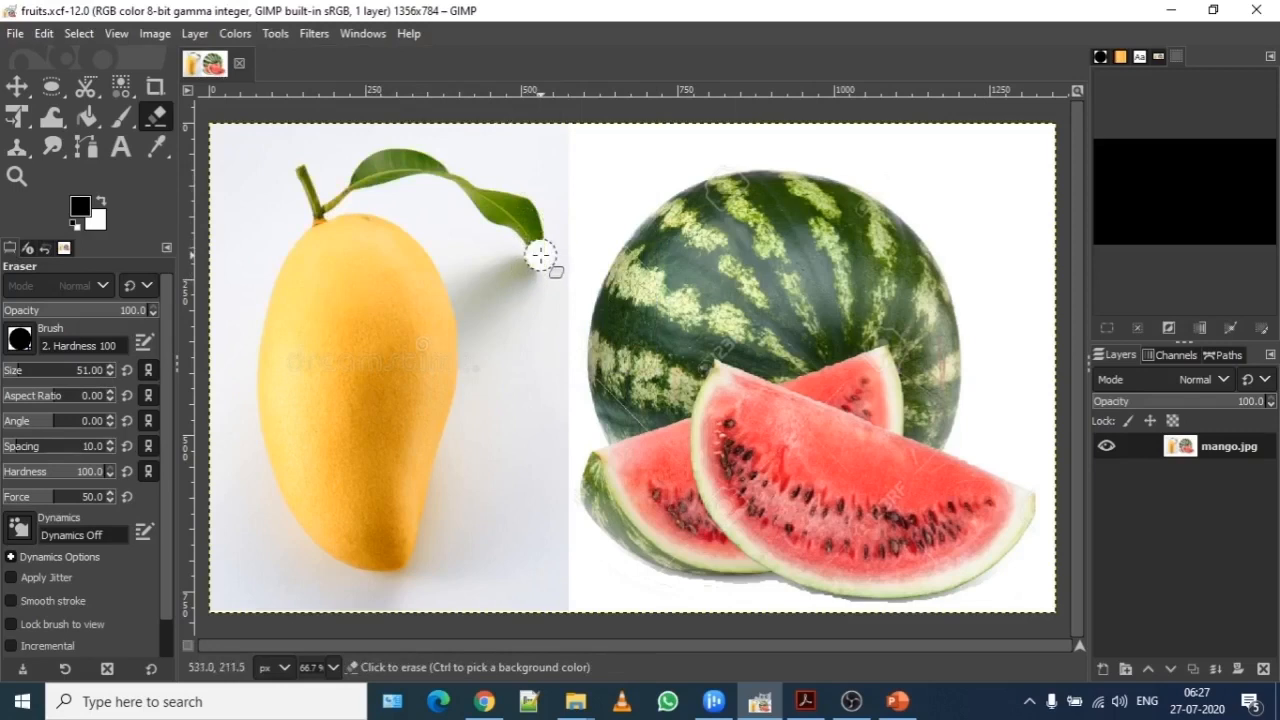
mouse_move(536, 250)
mouse_down()
mouse_move(449, 168)
mouse_move(389, 156)
mouse_move(362, 172)
mouse_move(405, 176)
mouse_move(329, 189)
mouse_move(310, 207)
mouse_move(322, 198)
mouse_move(306, 171)
mouse_move(474, 199)
mouse_move(435, 200)
mouse_move(511, 245)
mouse_move(528, 327)
mouse_move(531, 237)
mouse_move(534, 466)
mouse_move(562, 282)
mouse_move(548, 544)
mouse_move(559, 592)
mouse_move(533, 441)
mouse_move(509, 515)
mouse_move(508, 459)
mouse_move(512, 573)
mouse_move(519, 512)
mouse_move(505, 592)
mouse_move(483, 589)
mouse_move(521, 597)
mouse_move(486, 591)
mouse_move(537, 571)
mouse_move(438, 596)
mouse_move(214, 593)
mouse_move(226, 134)
mouse_move(529, 143)
mouse_move(563, 163)
mouse_move(540, 176)
mouse_move(286, 163)
mouse_move(240, 177)
mouse_move(240, 200)
mouse_move(293, 221)
mouse_move(349, 200)
mouse_move(410, 207)
mouse_move(491, 283)
mouse_move(523, 337)
mouse_move(535, 313)
mouse_move(477, 246)
mouse_move(485, 422)
mouse_move(500, 426)
mouse_move(454, 563)
mouse_move(493, 521)
mouse_move(476, 547)
mouse_up()
mouse_move(484, 458)
mouse_down()
mouse_move(437, 588)
mouse_move(420, 600)
mouse_move(432, 573)
mouse_move(417, 588)
mouse_move(351, 592)
mouse_move(258, 559)
mouse_move(236, 568)
mouse_move(225, 473)
mouse_move(264, 547)
mouse_move(256, 510)
mouse_move(320, 576)
mouse_move(407, 599)
mouse_move(445, 557)
mouse_move(490, 403)
mouse_move(453, 469)
mouse_move(429, 571)
mouse_move(379, 591)
mouse_up()
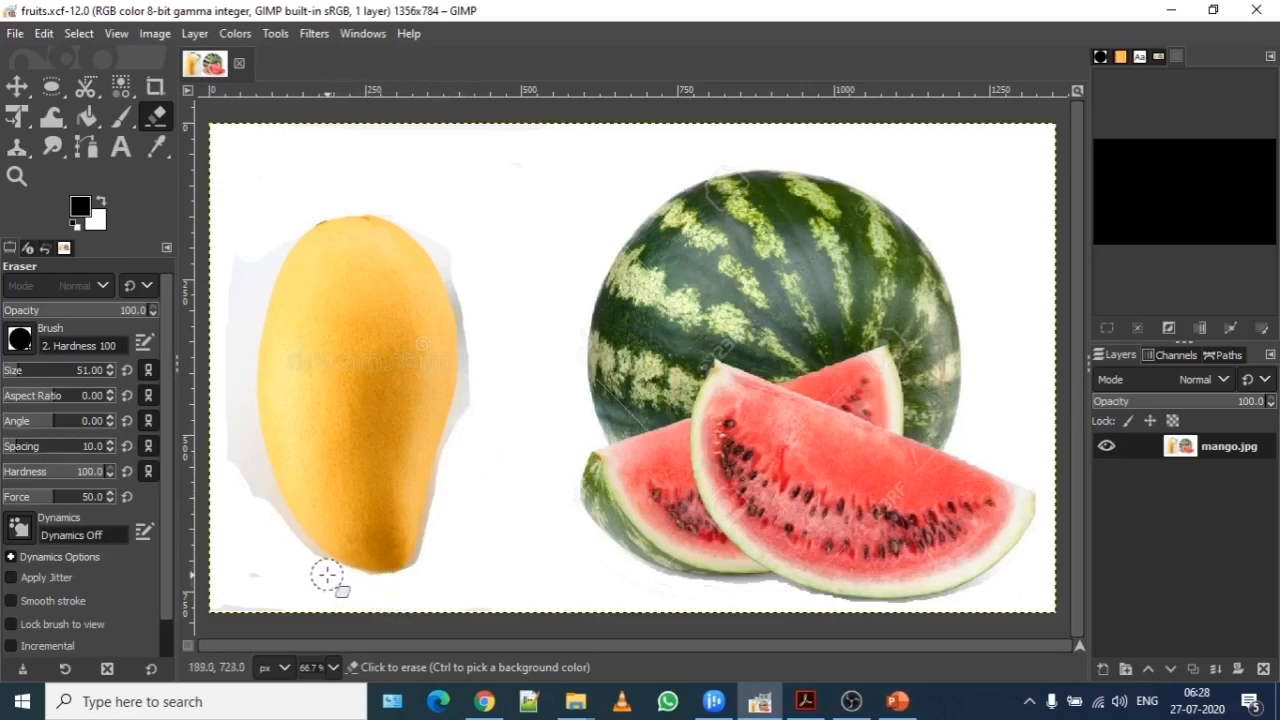
mouse_move(297, 556)
mouse_down()
mouse_move(237, 462)
mouse_move(222, 379)
mouse_move(237, 242)
mouse_move(238, 284)
mouse_move(270, 236)
mouse_move(234, 372)
mouse_move(234, 421)
mouse_move(268, 510)
mouse_move(270, 548)
mouse_up()
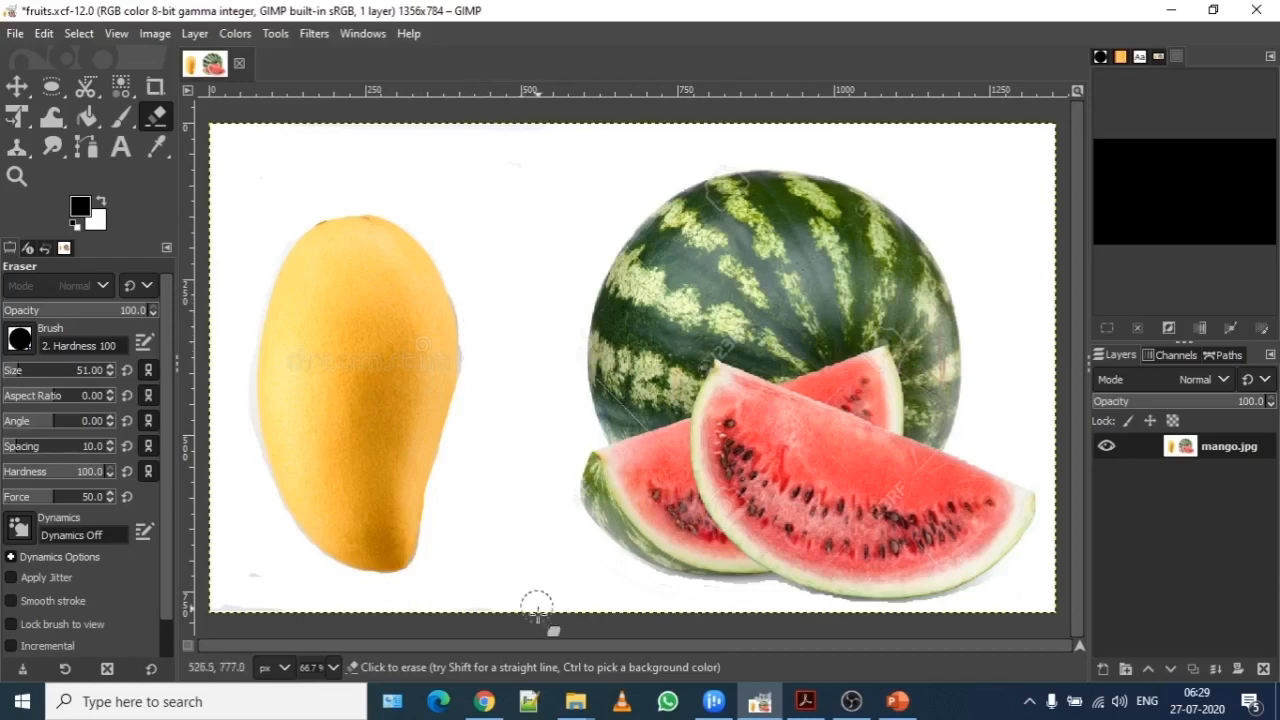
Erase the remaining grey fringe closely around the mango's outline at 100 % zoom, and return to 66.7 % zoom.
click(333, 667)
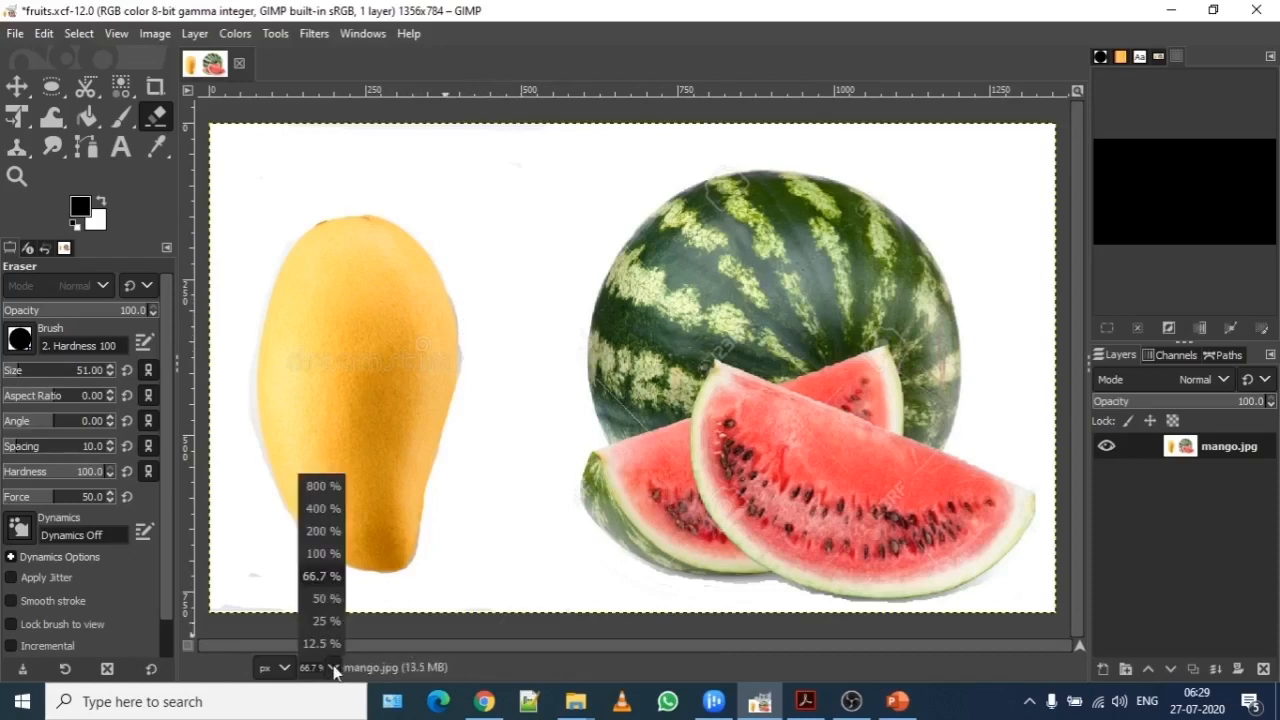
click(330, 556)
drag(607, 645, 457, 648)
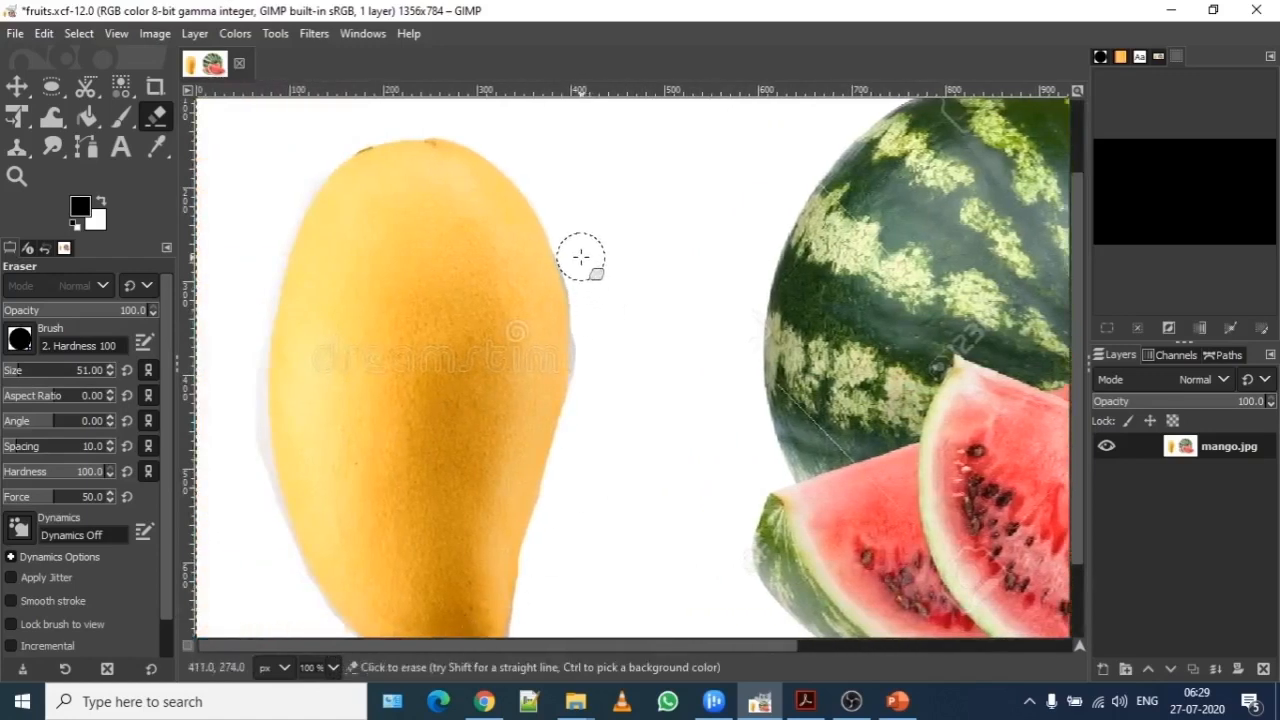
mouse_move(589, 277)
mouse_down()
mouse_move(594, 419)
mouse_move(587, 252)
mouse_move(606, 411)
mouse_move(576, 568)
mouse_up()
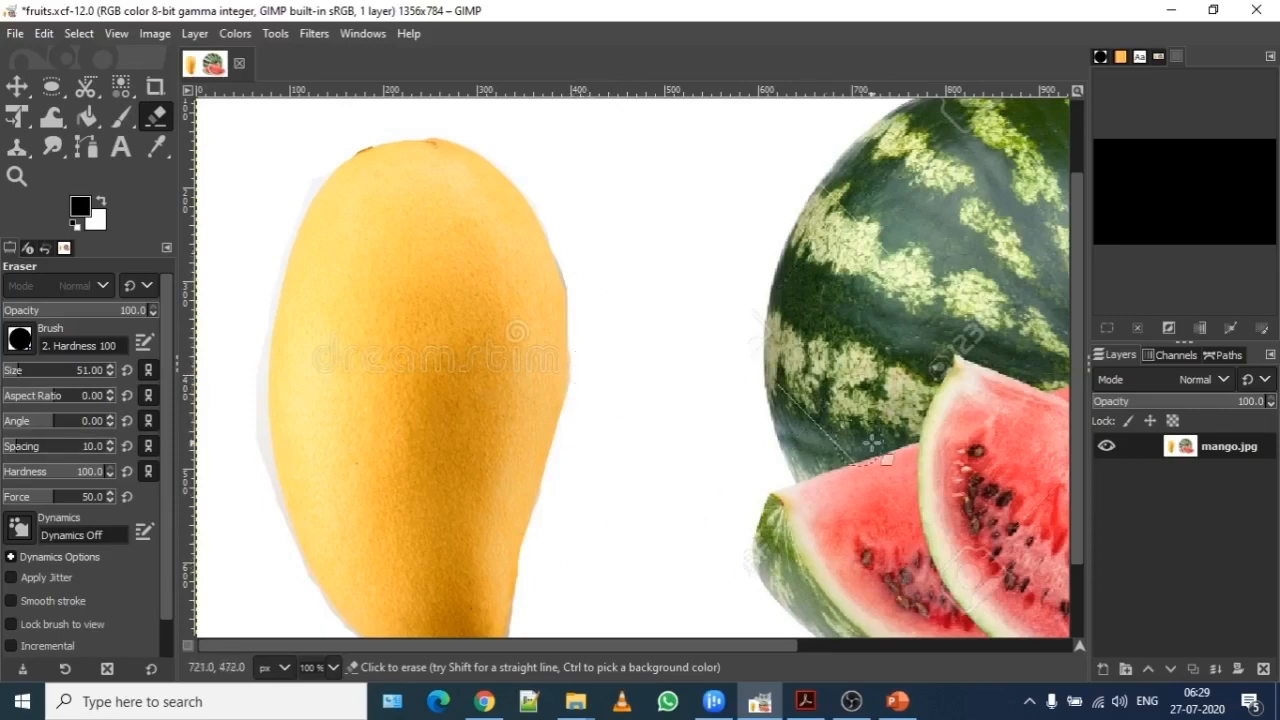
drag(1080, 511, 1077, 582)
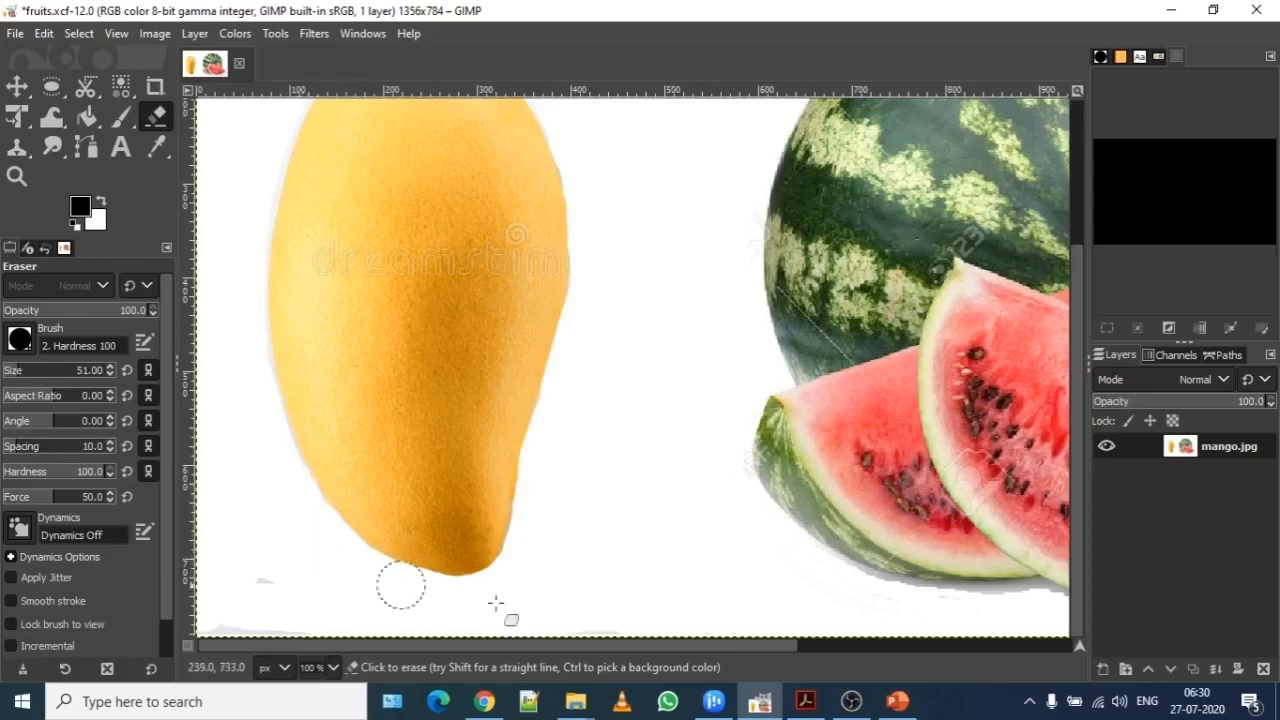
drag(1079, 390, 1084, 260)
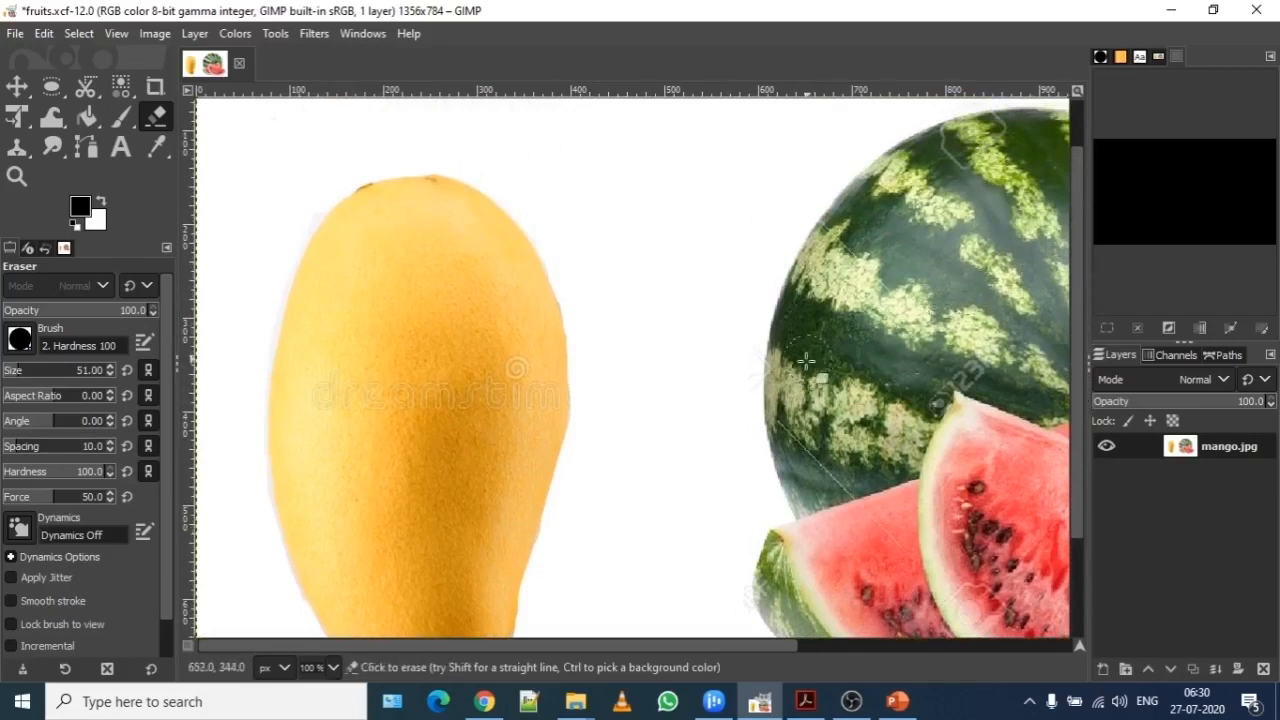
click(332, 668)
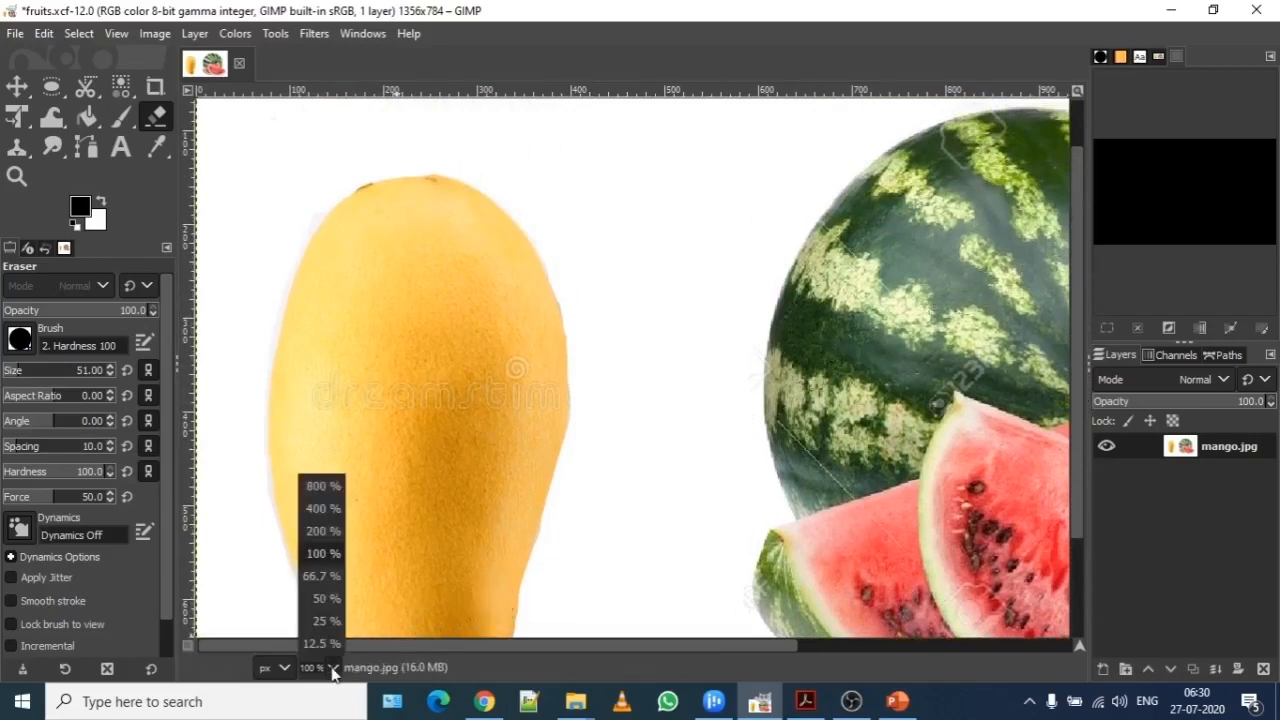
click(321, 577)
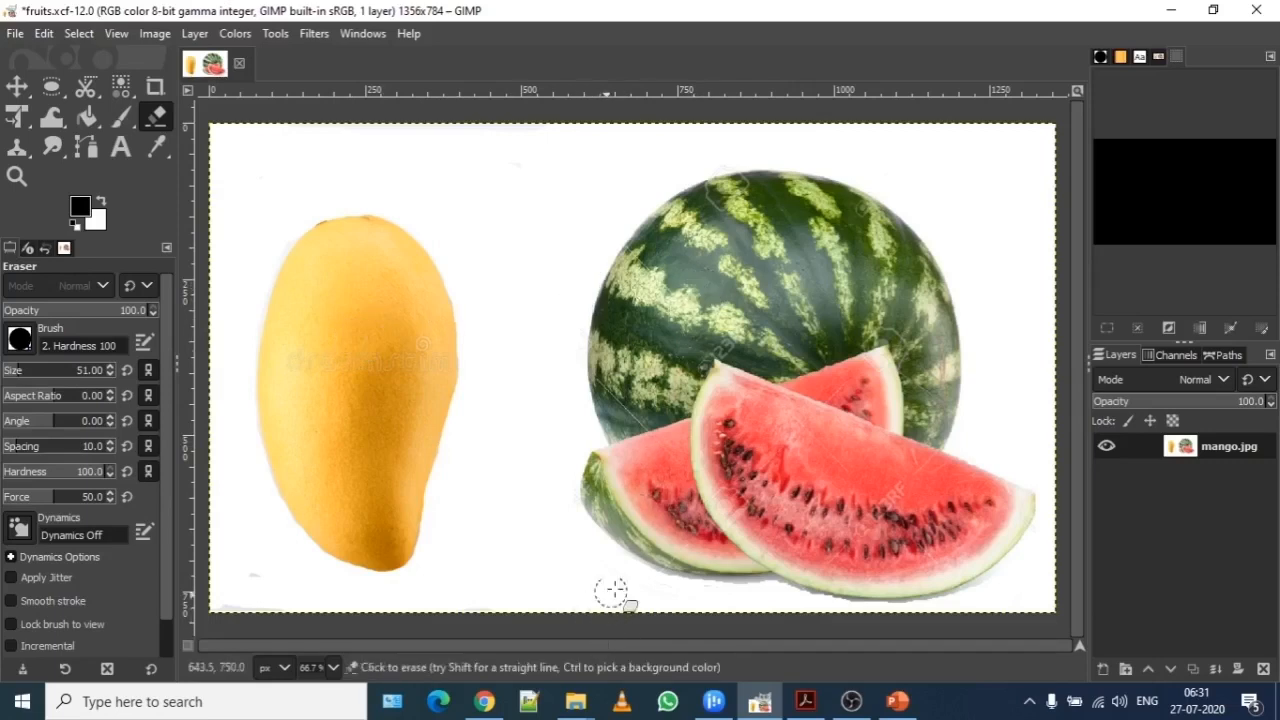
Check the Time for Action task instructions in the Adobe Acrobat PDF and return to GIMP.
click(805, 702)
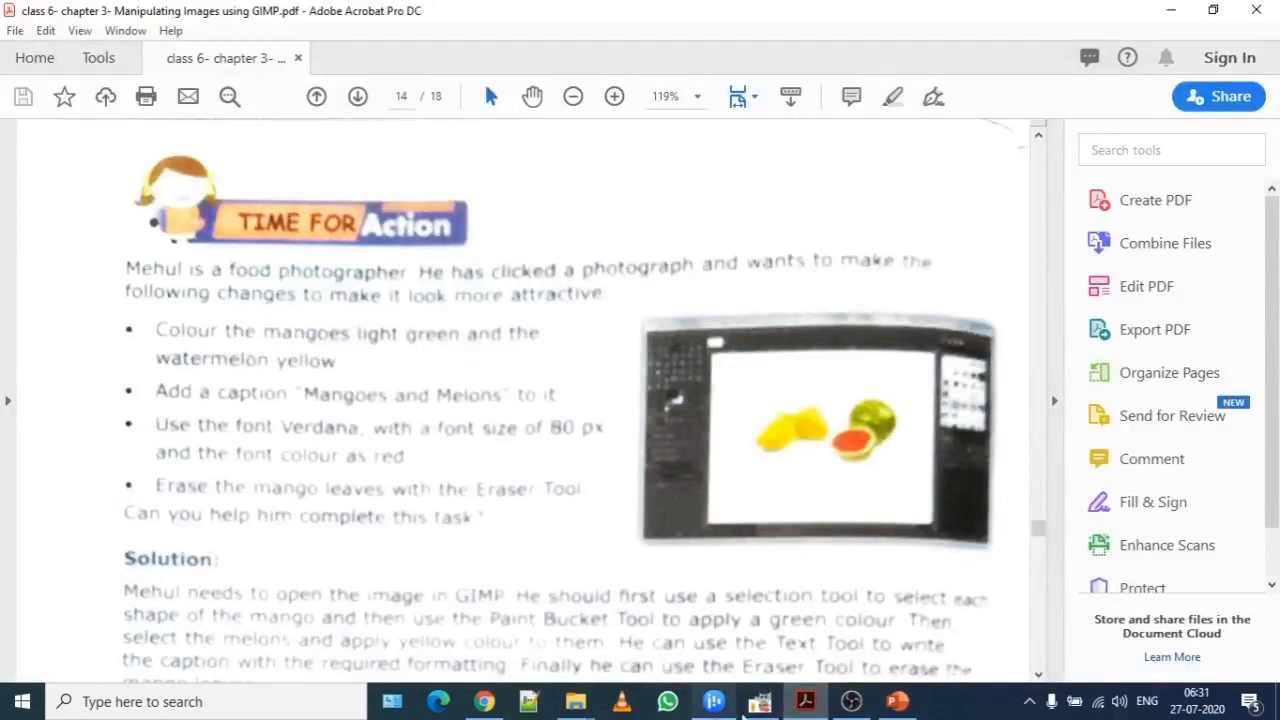
click(805, 710)
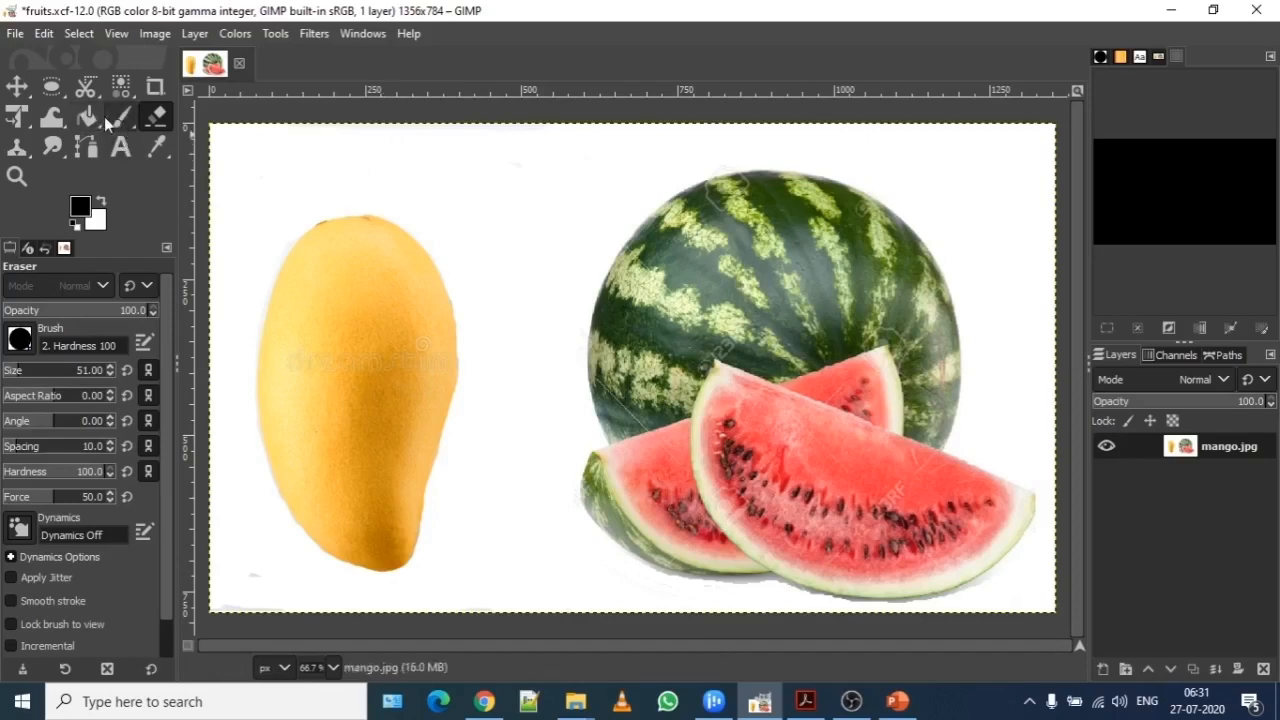
Activate the Bucket Fill tool for recolouring the fruit.
click(273, 36)
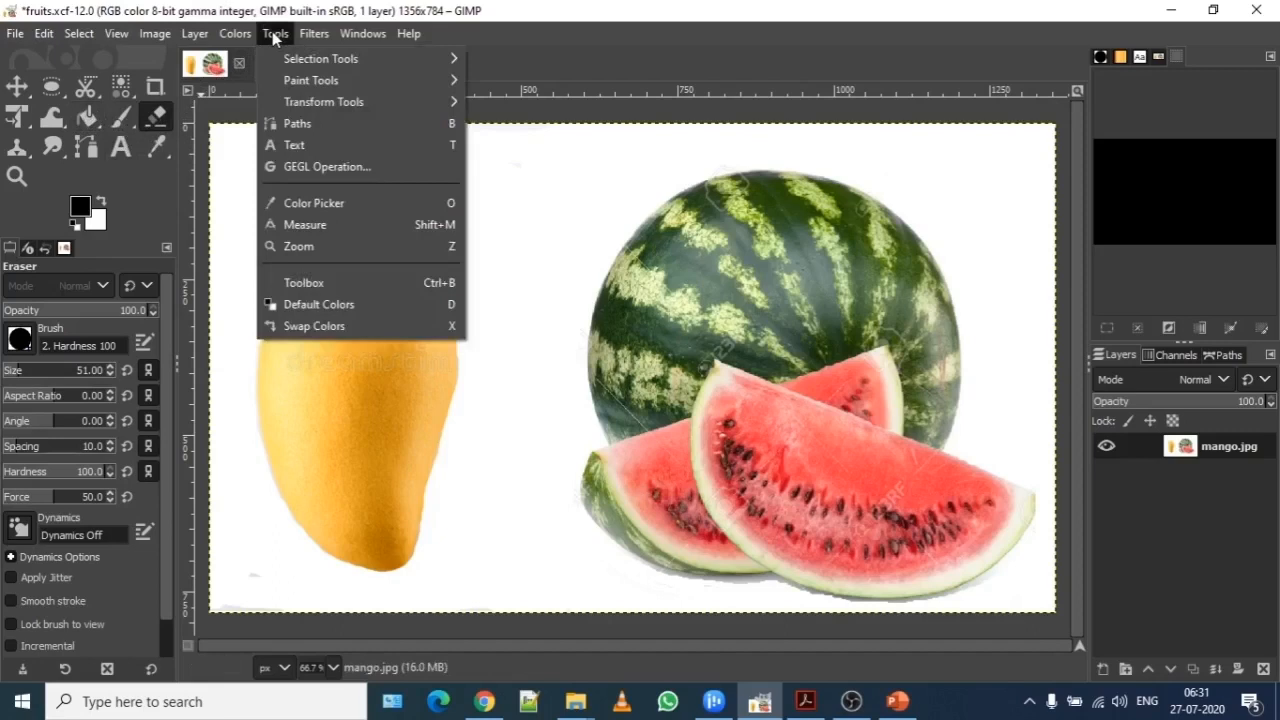
mouse_move(288, 58)
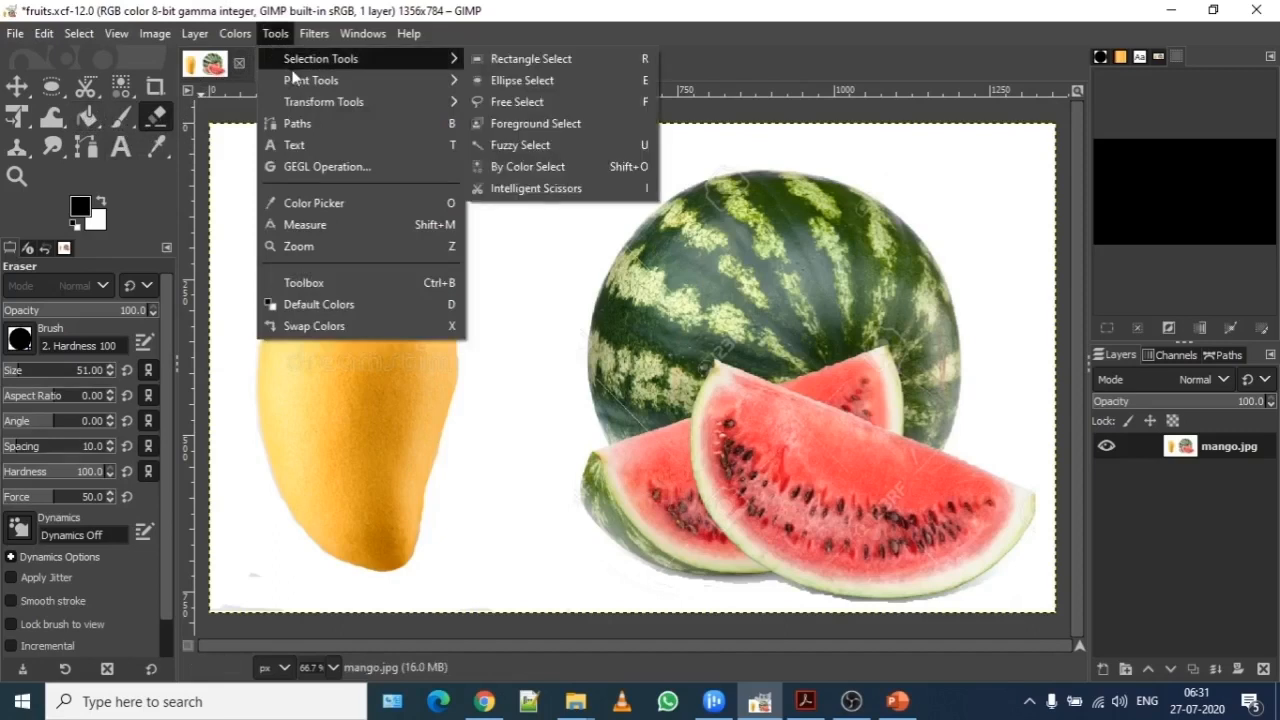
mouse_move(296, 80)
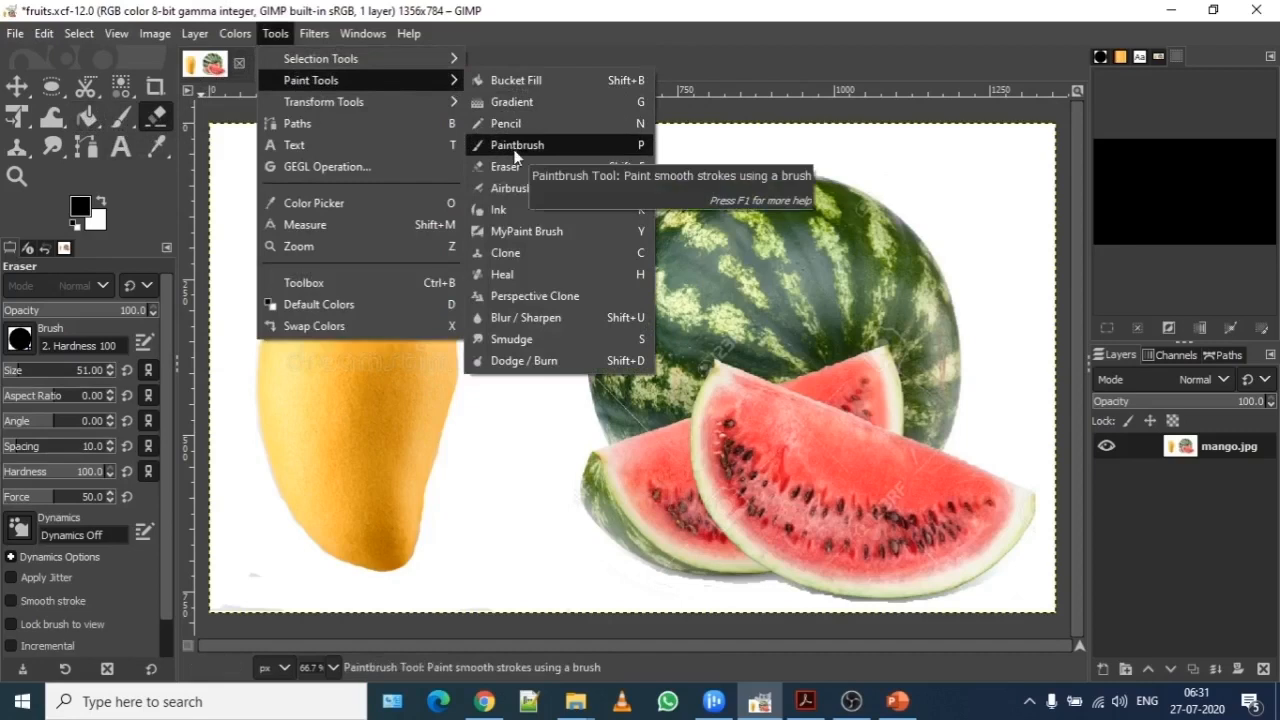
click(744, 25)
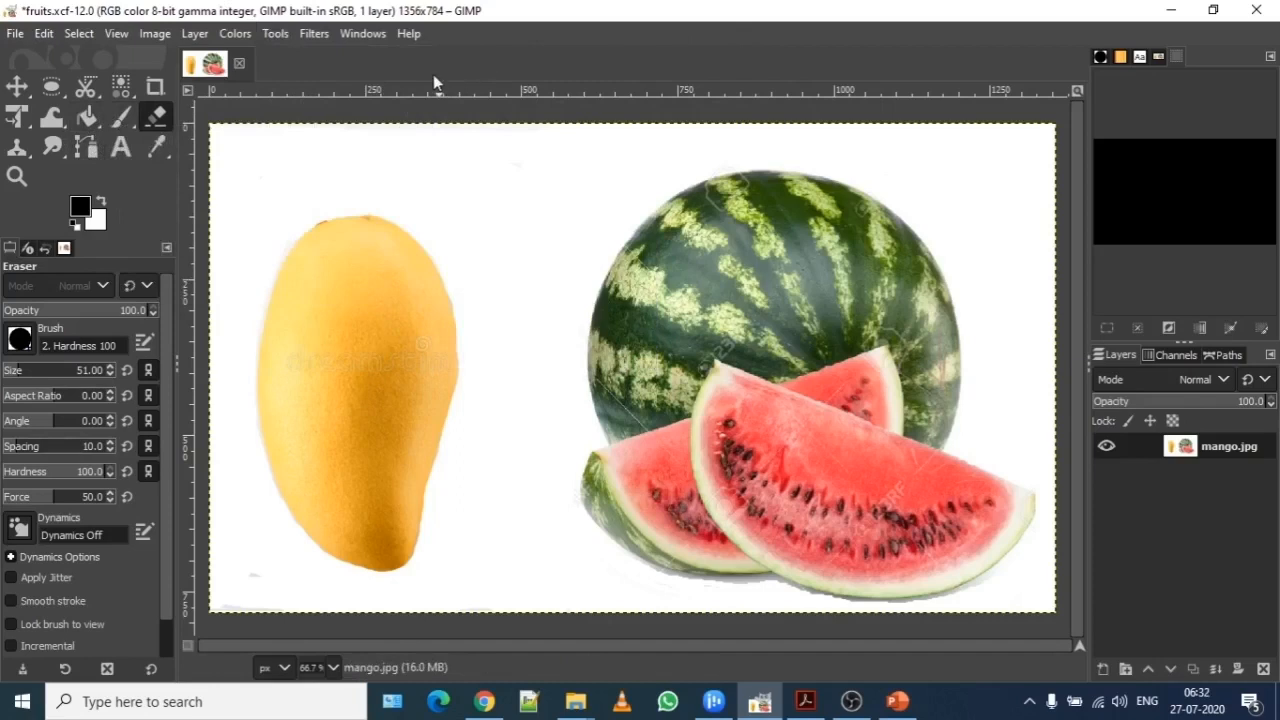
click(88, 120)
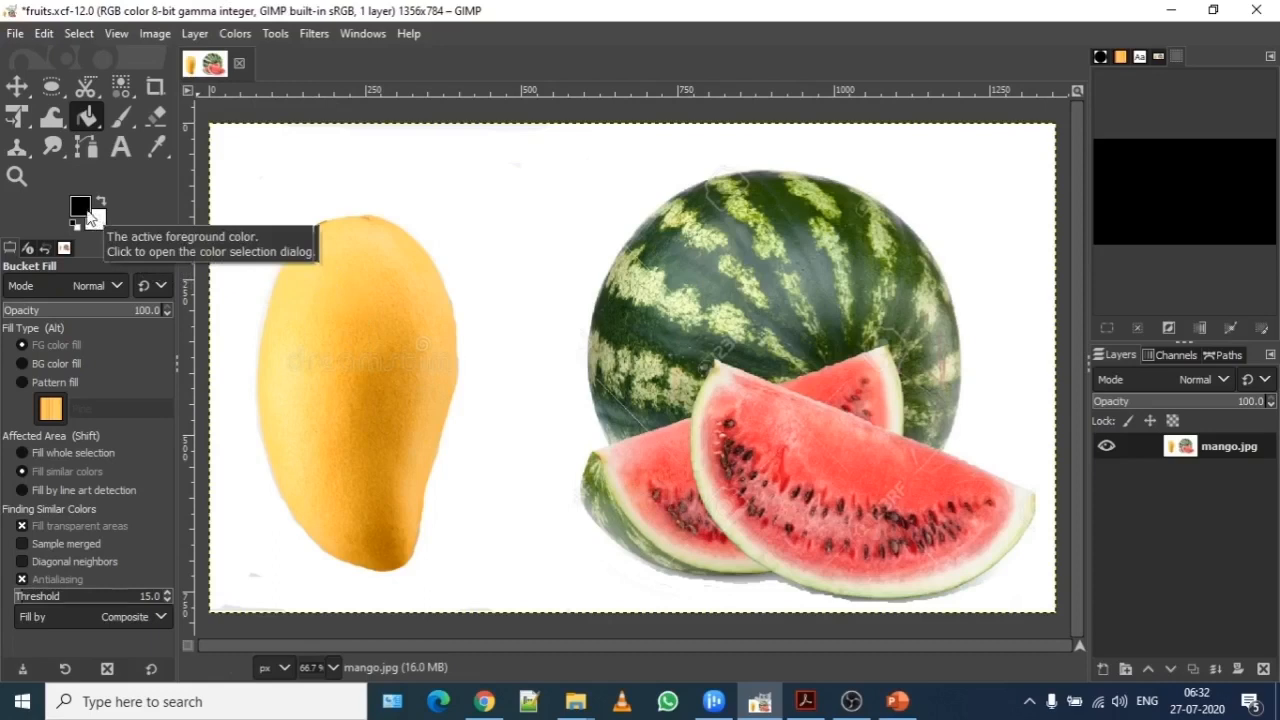
Try filling the upper part of the mango with the black foreground colour, and undo the fill.
click(340, 287)
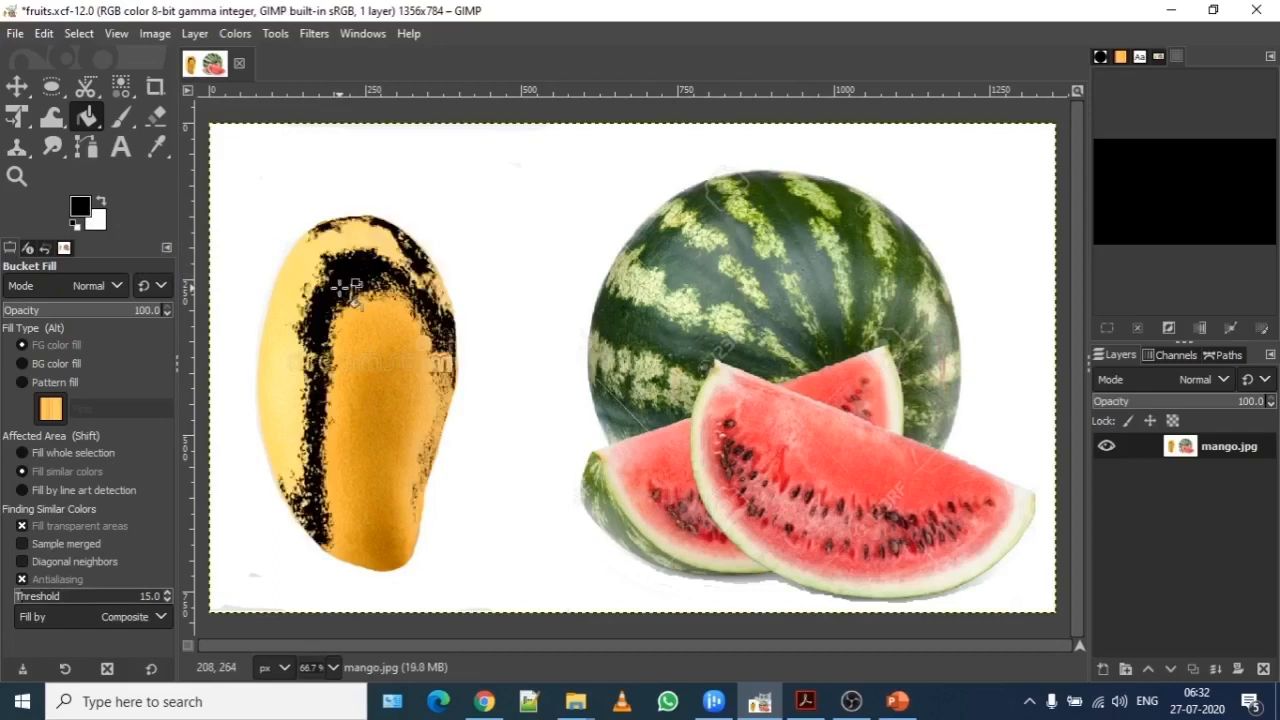
key(ctrl)
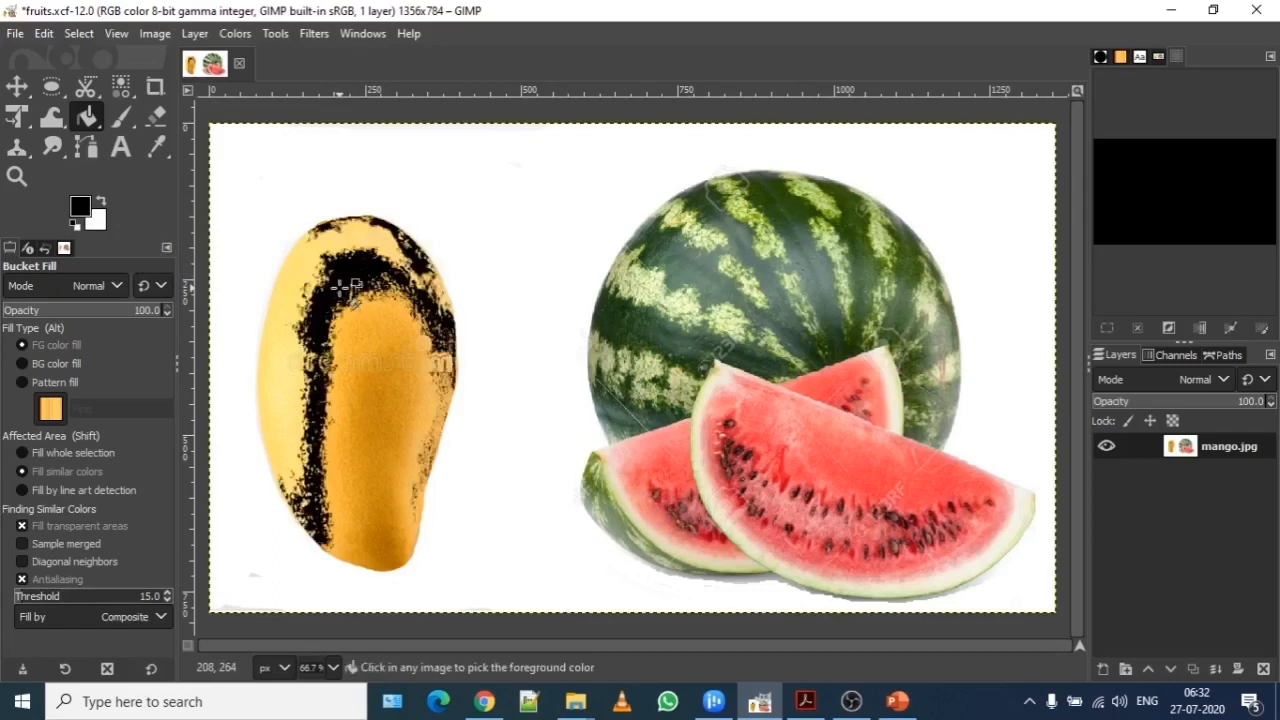
key(ctrl+z)
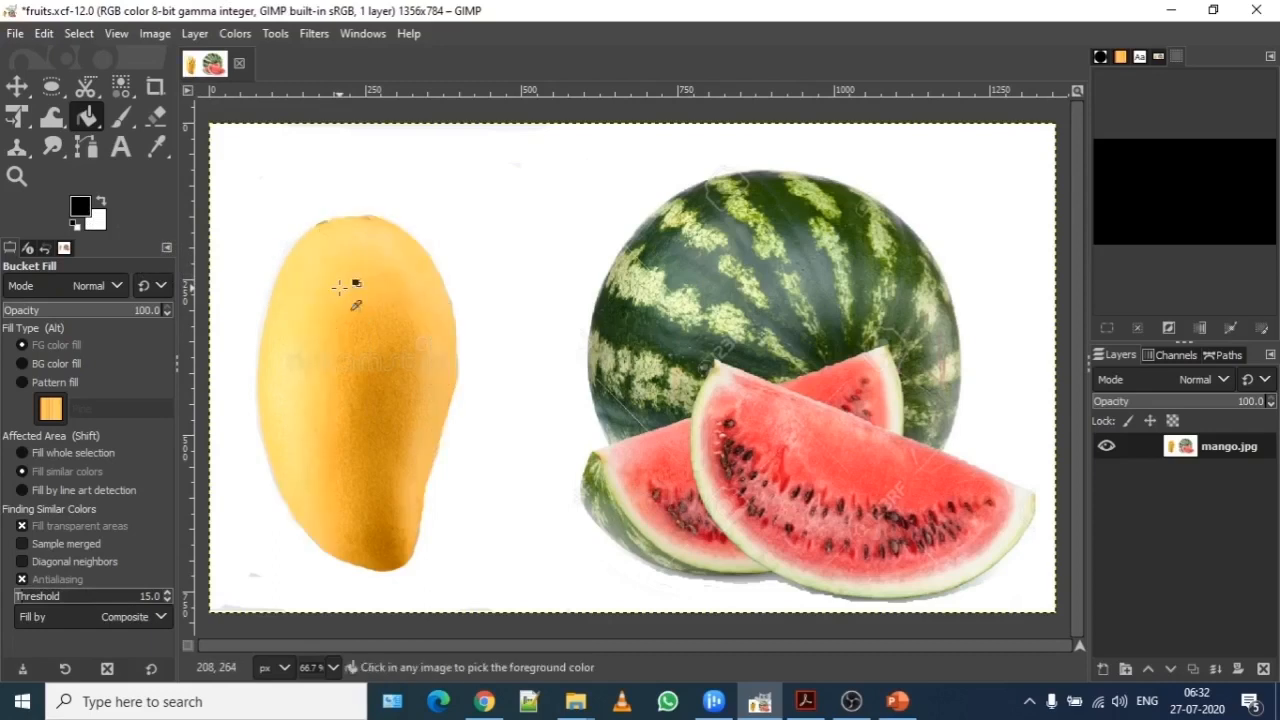
Set the foreground colour to light green 74b909.
click(86, 208)
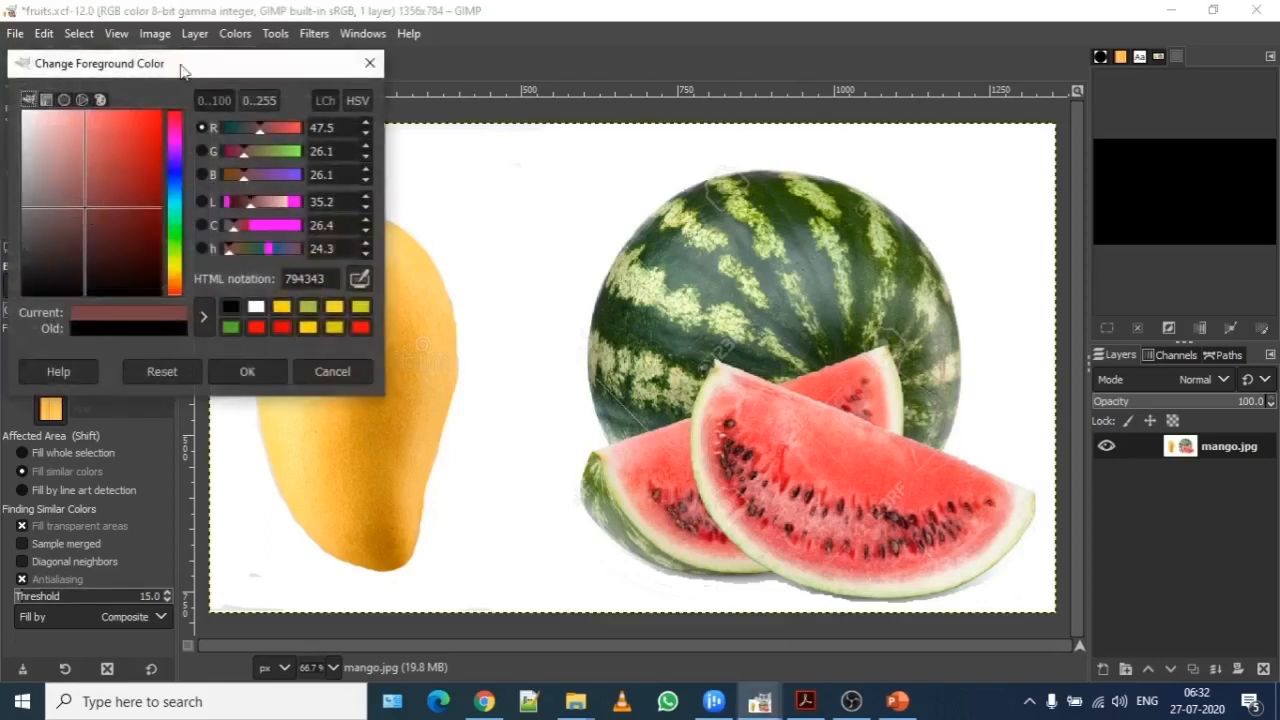
drag(210, 72, 857, 89)
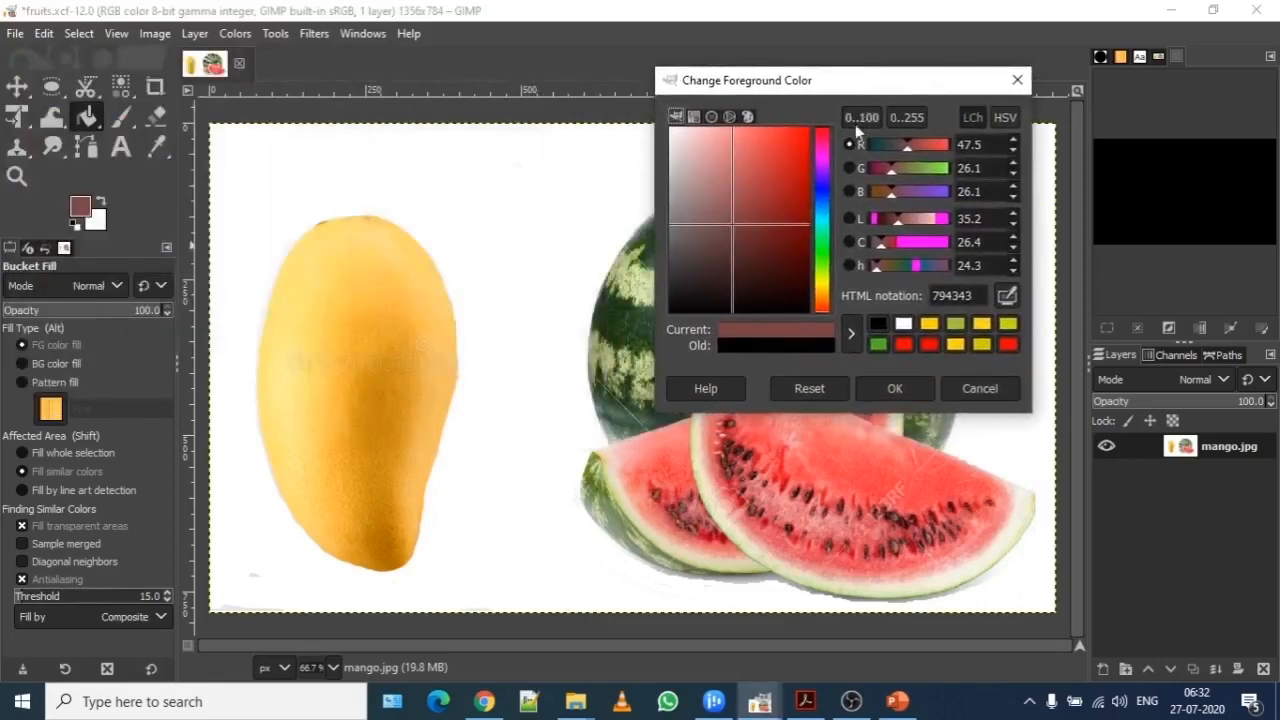
click(826, 268)
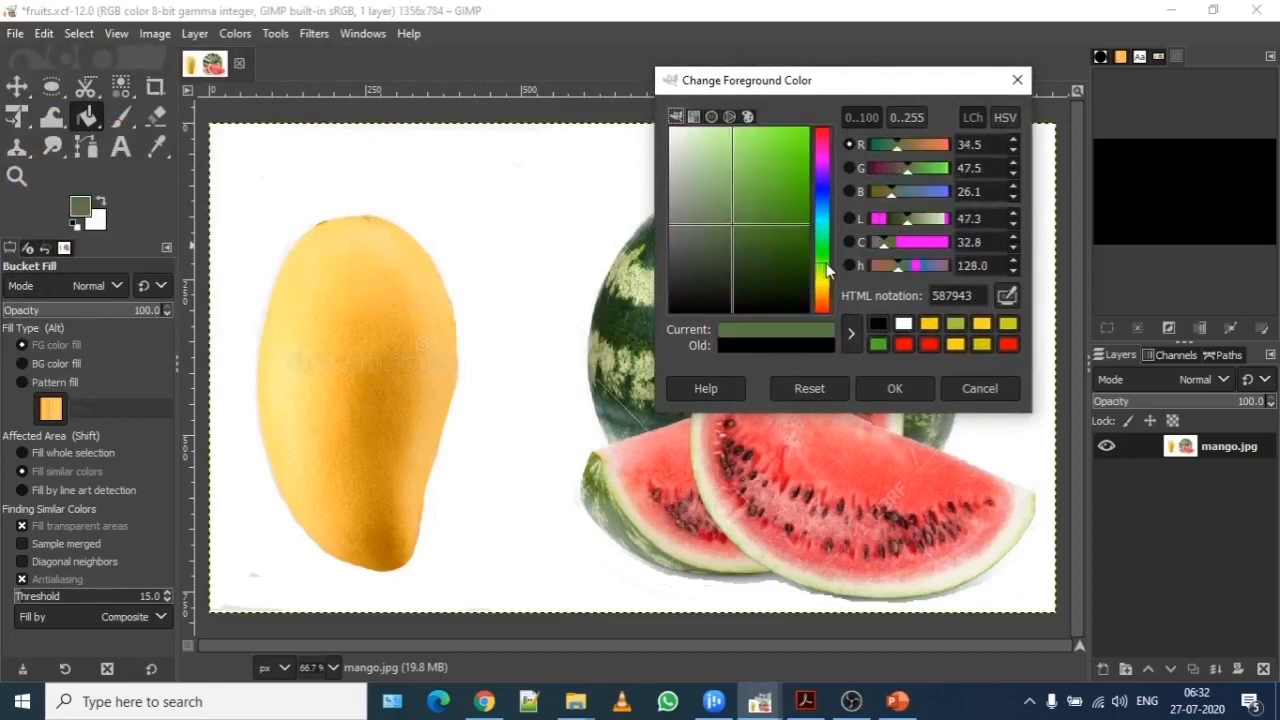
drag(826, 266, 826, 272)
click(826, 274)
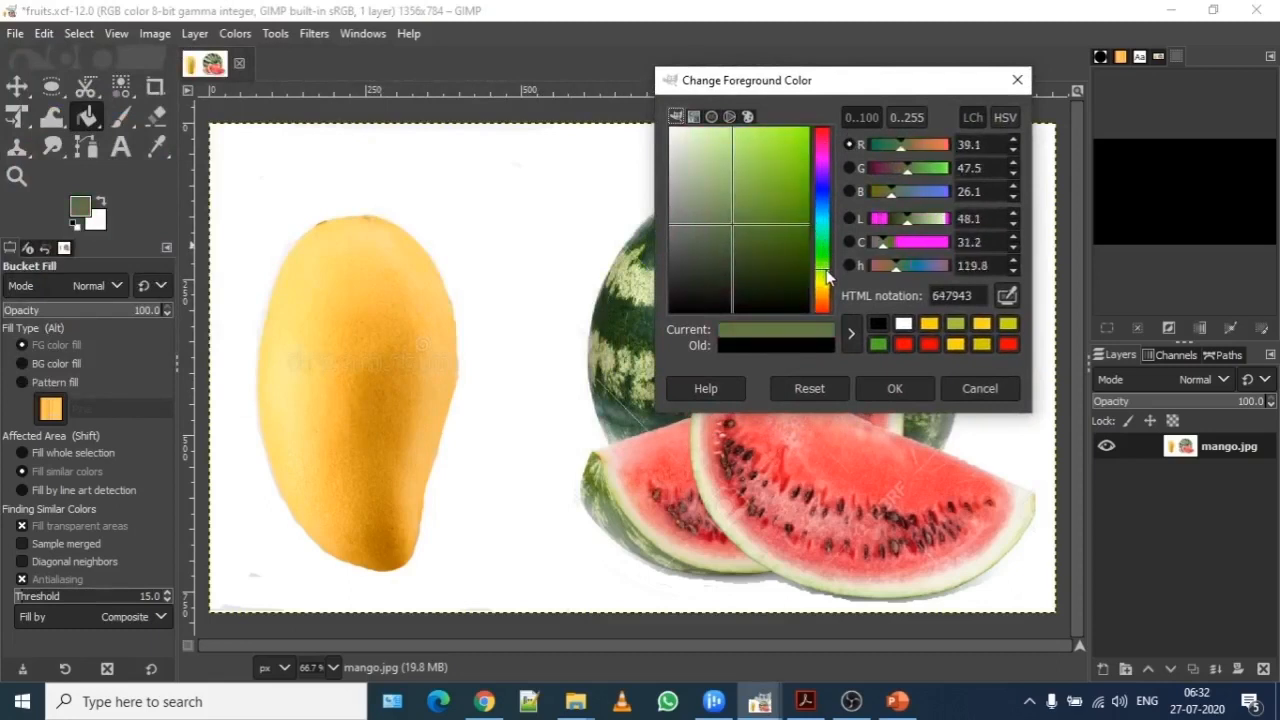
drag(733, 224, 802, 177)
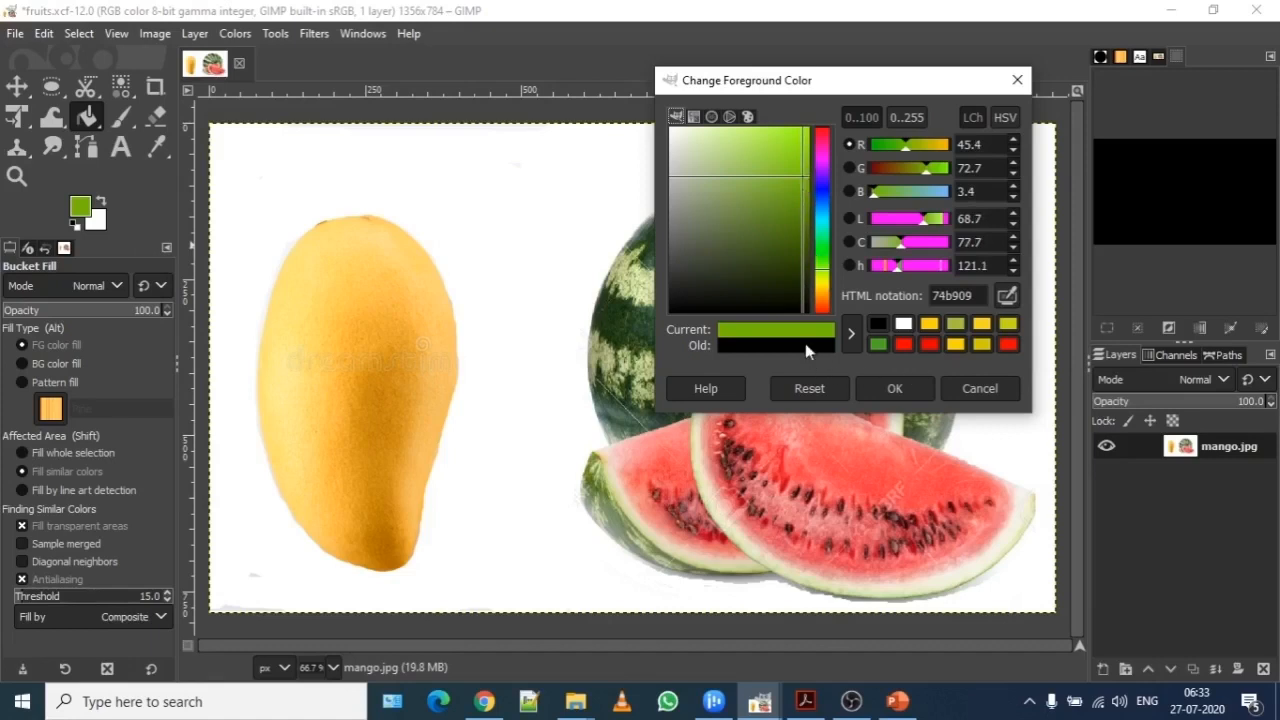
click(895, 388)
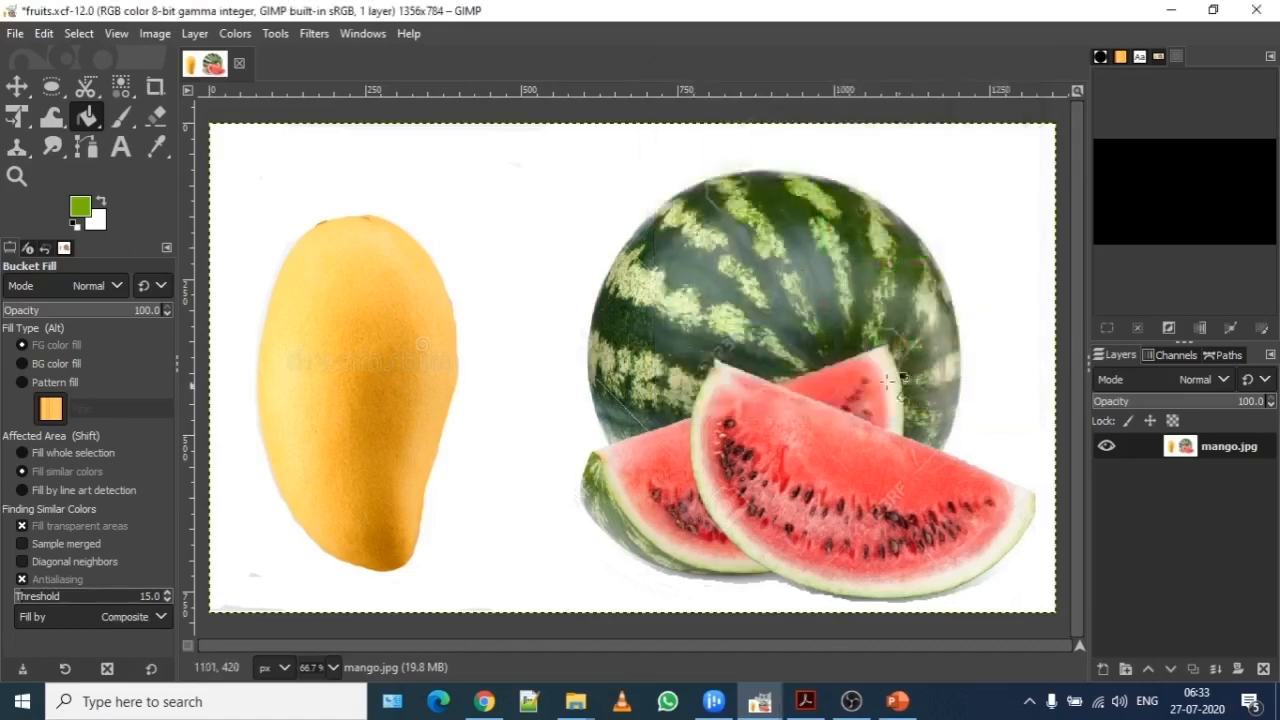
Fill the mango's main yellow, orange and brown areas with the light green foreground colour.
click(331, 255)
click(379, 332)
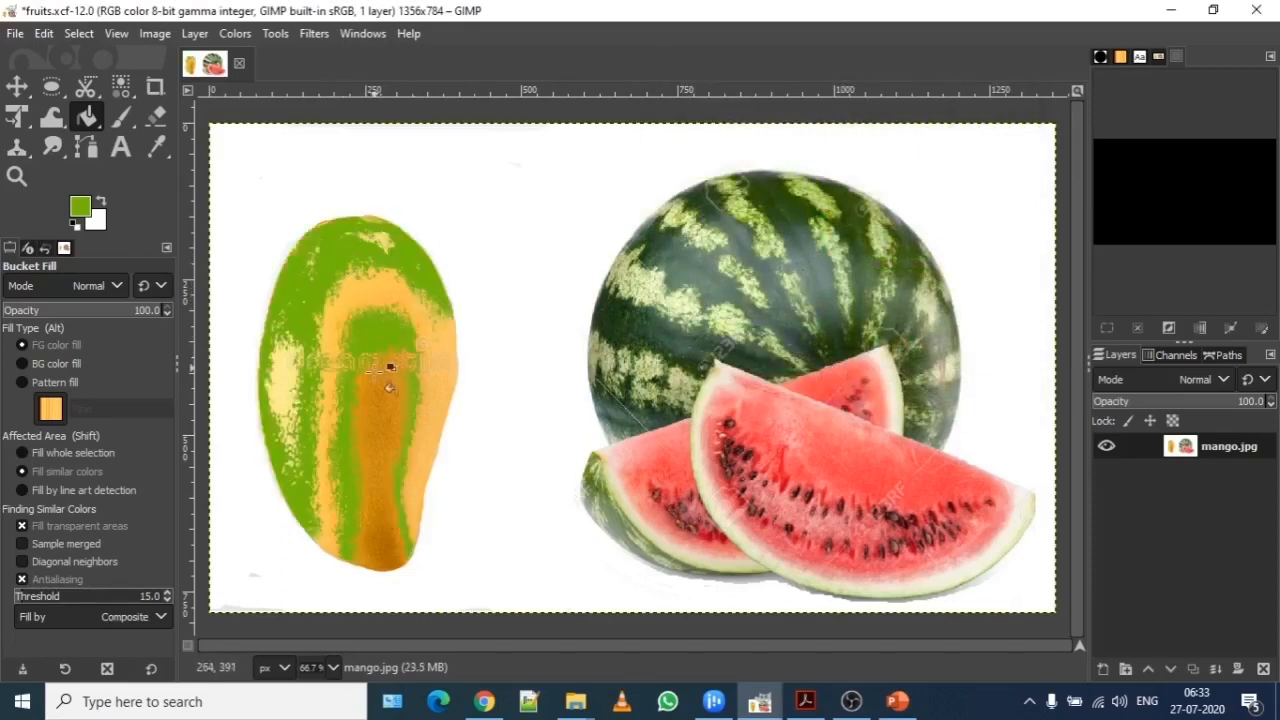
click(426, 338)
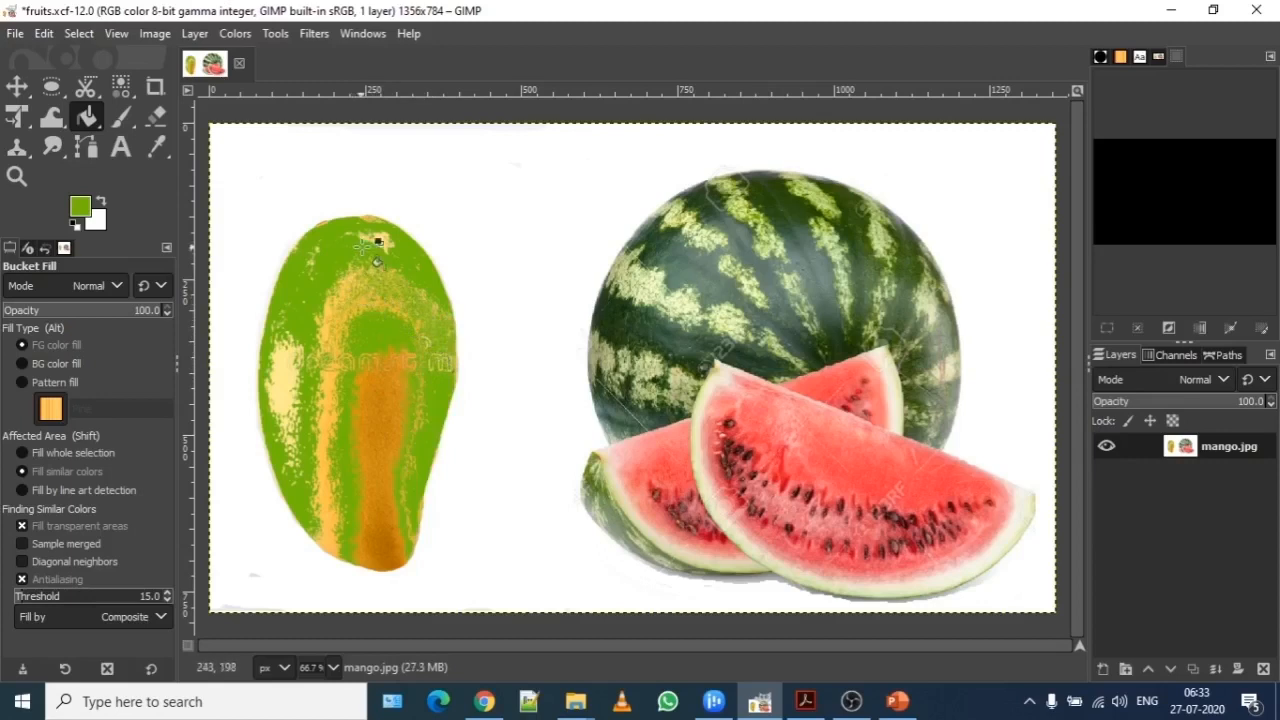
click(364, 262)
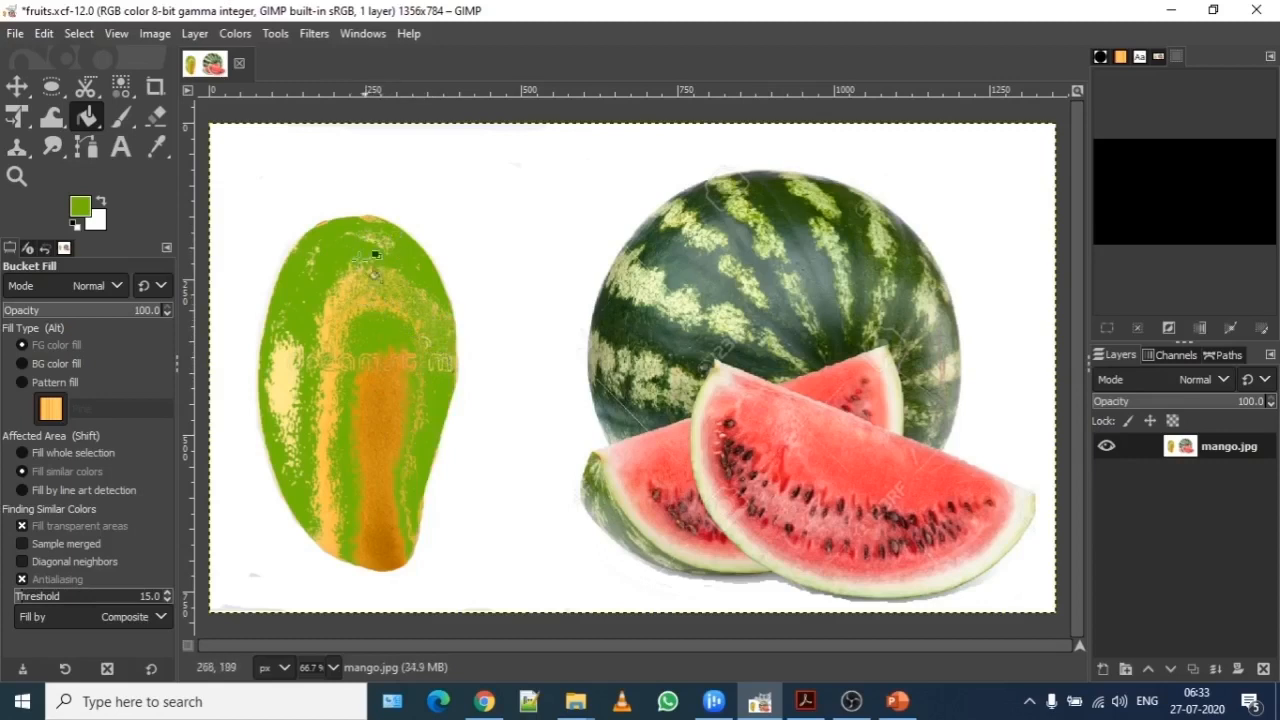
click(297, 372)
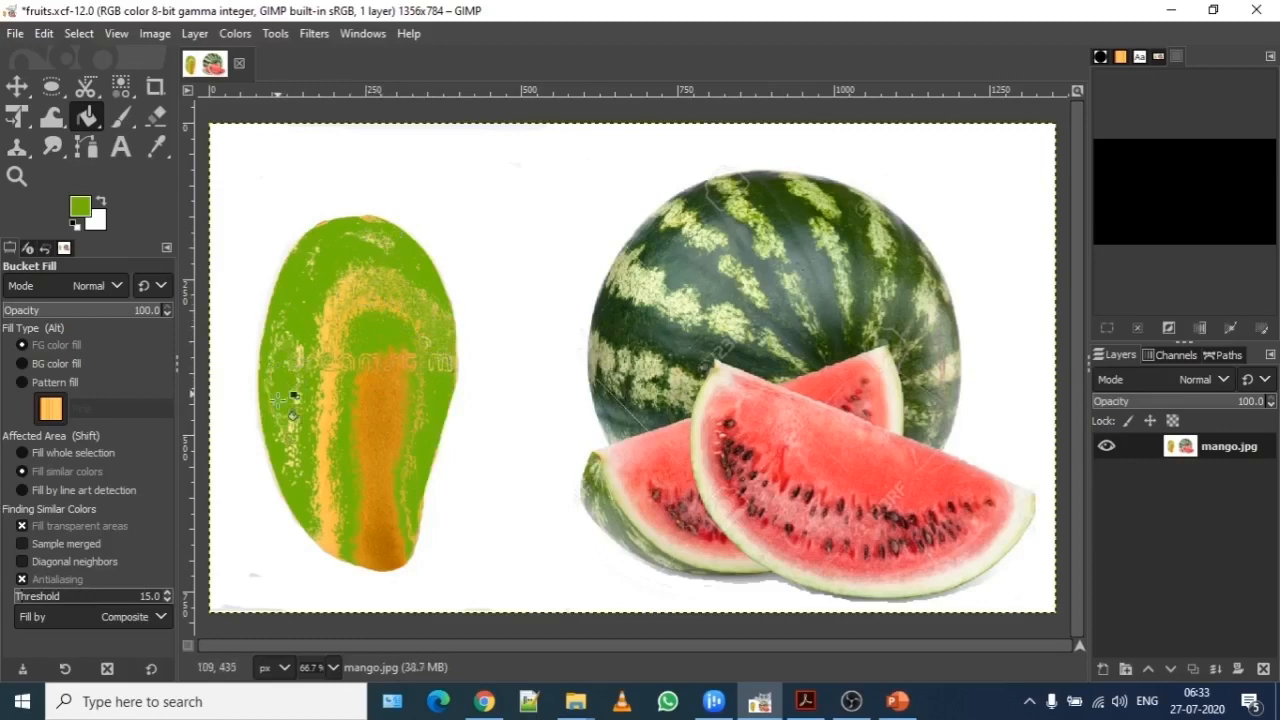
click(337, 492)
click(380, 290)
click(367, 217)
click(378, 219)
click(362, 292)
click(335, 313)
click(367, 334)
click(371, 368)
click(372, 368)
click(386, 425)
click(391, 545)
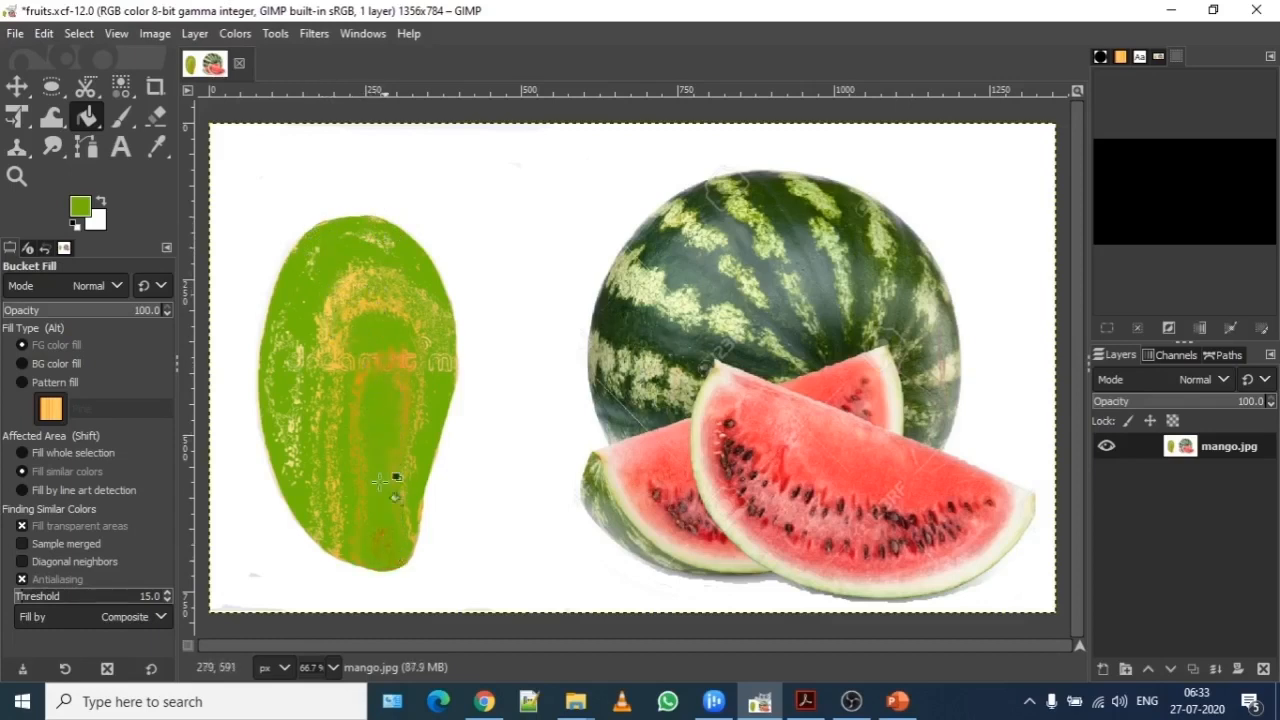
Fill the leftover yellow patches in the mango's upper arch, left side and inner streaks with green.
click(342, 291)
click(399, 322)
click(389, 297)
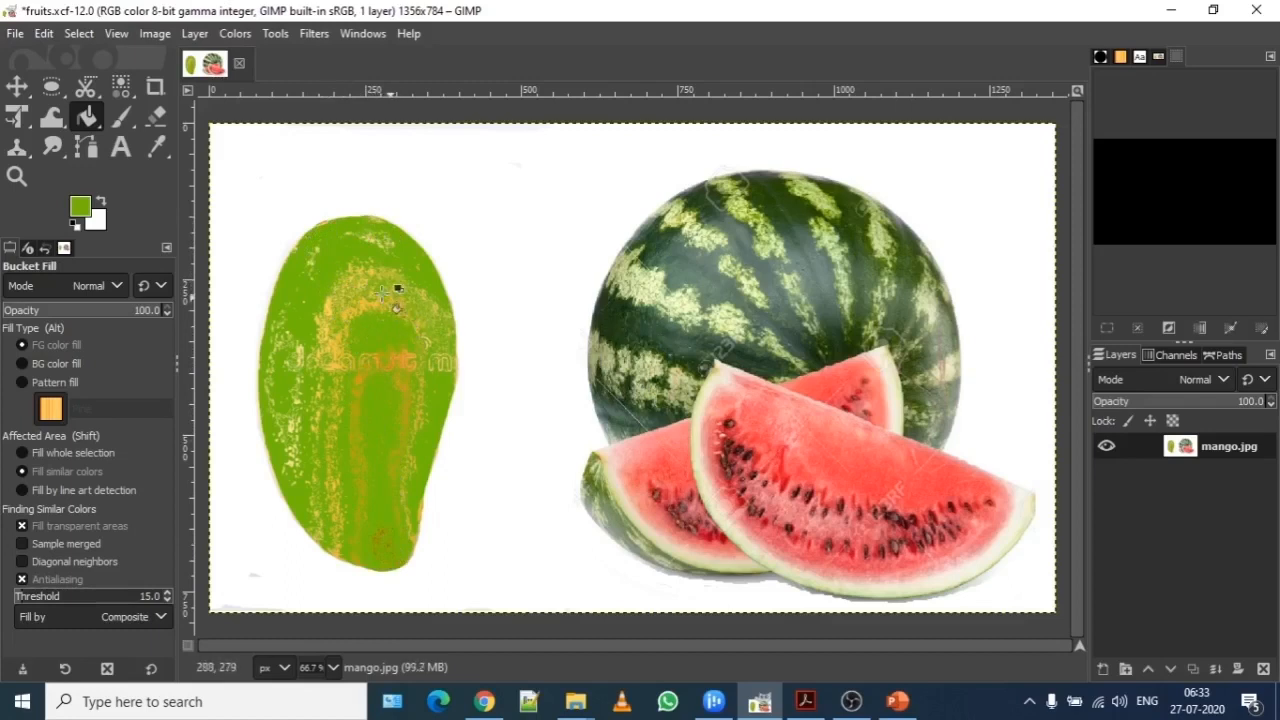
click(335, 295)
click(336, 312)
click(338, 330)
click(330, 436)
click(317, 438)
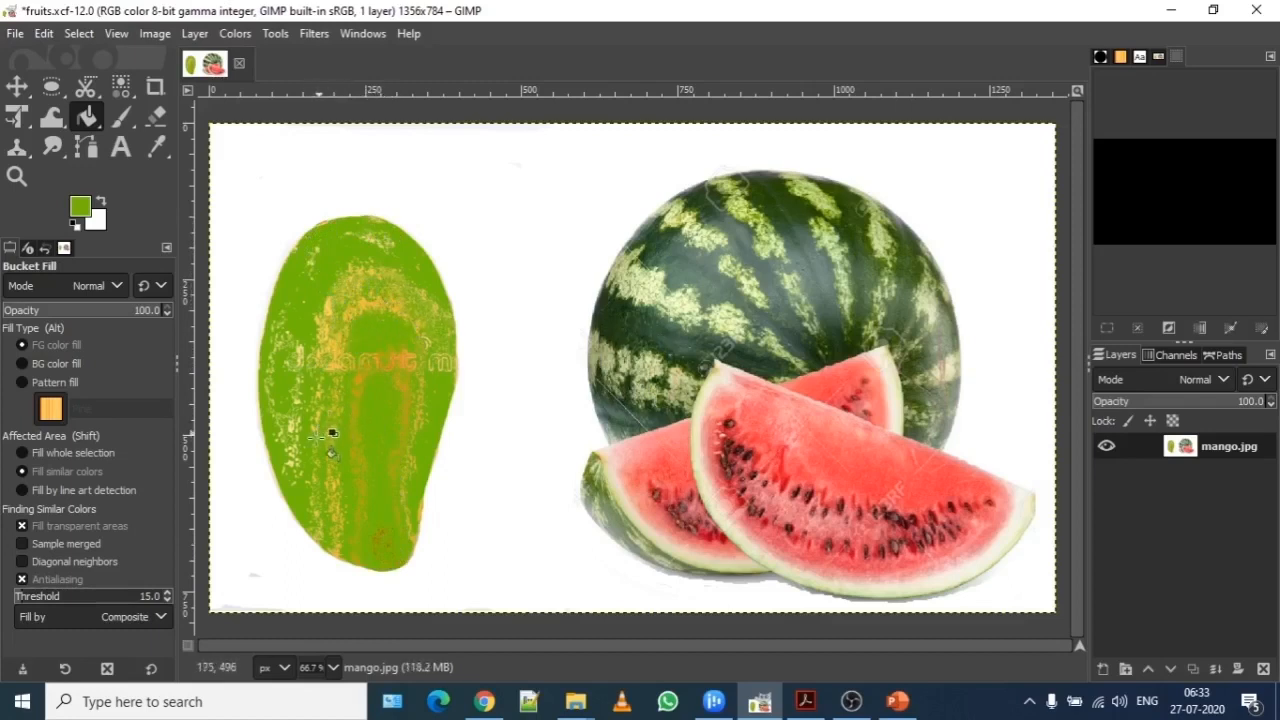
click(289, 410)
click(289, 390)
click(290, 356)
click(295, 347)
click(326, 308)
click(380, 240)
click(398, 305)
click(418, 328)
click(430, 348)
click(325, 338)
click(326, 353)
click(295, 350)
click(301, 356)
click(295, 424)
click(298, 458)
click(281, 385)
click(295, 339)
click(307, 357)
click(296, 404)
click(318, 465)
click(398, 399)
click(414, 365)
click(417, 422)
click(410, 452)
click(406, 480)
click(407, 514)
click(390, 301)
click(361, 299)
click(429, 302)
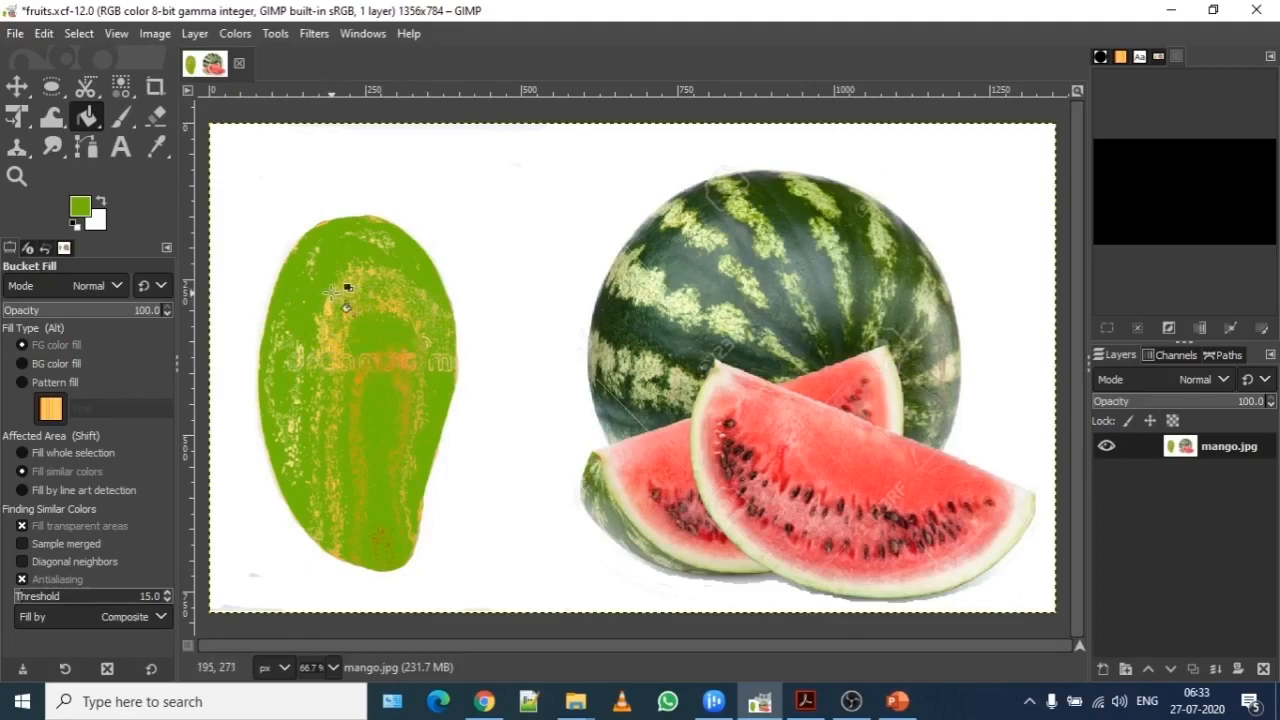
Fill the orange spots on the mango's top edge and more specks along its left side with green.
click(374, 216)
click(349, 217)
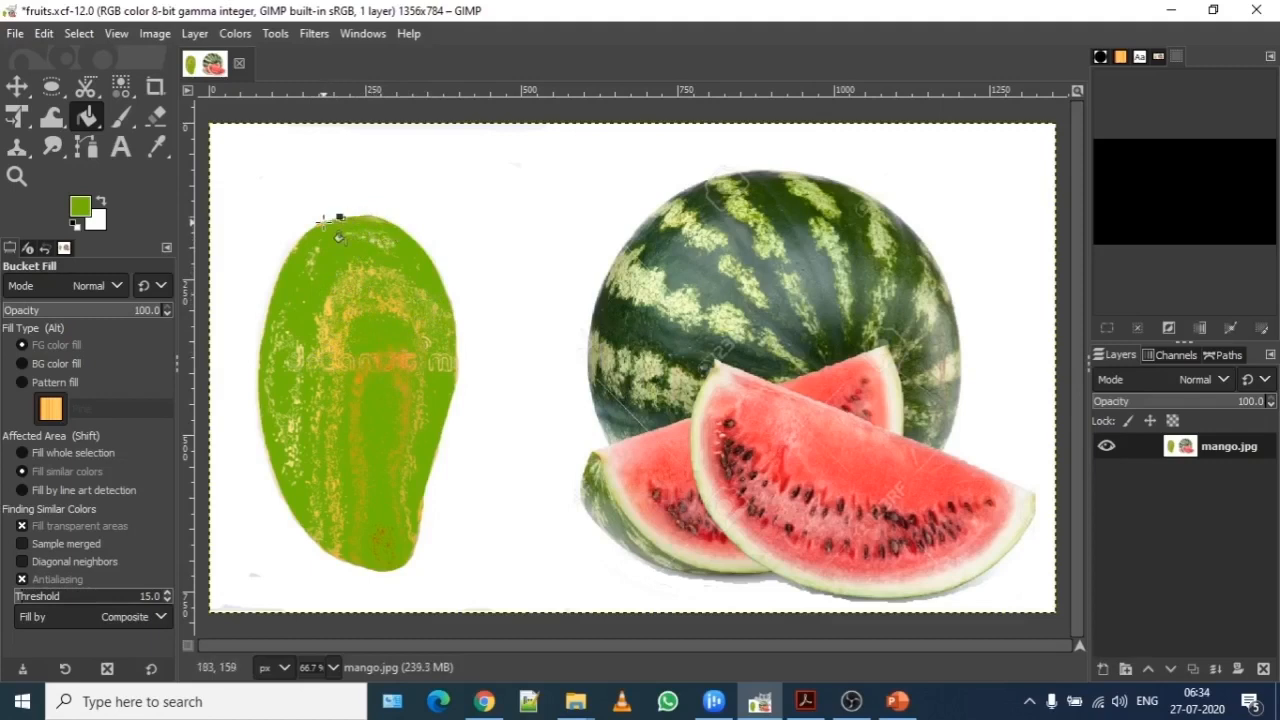
click(364, 284)
click(333, 316)
click(322, 345)
click(325, 363)
click(298, 360)
click(298, 405)
click(295, 456)
click(292, 468)
click(396, 260)
click(300, 362)
click(299, 378)
click(298, 402)
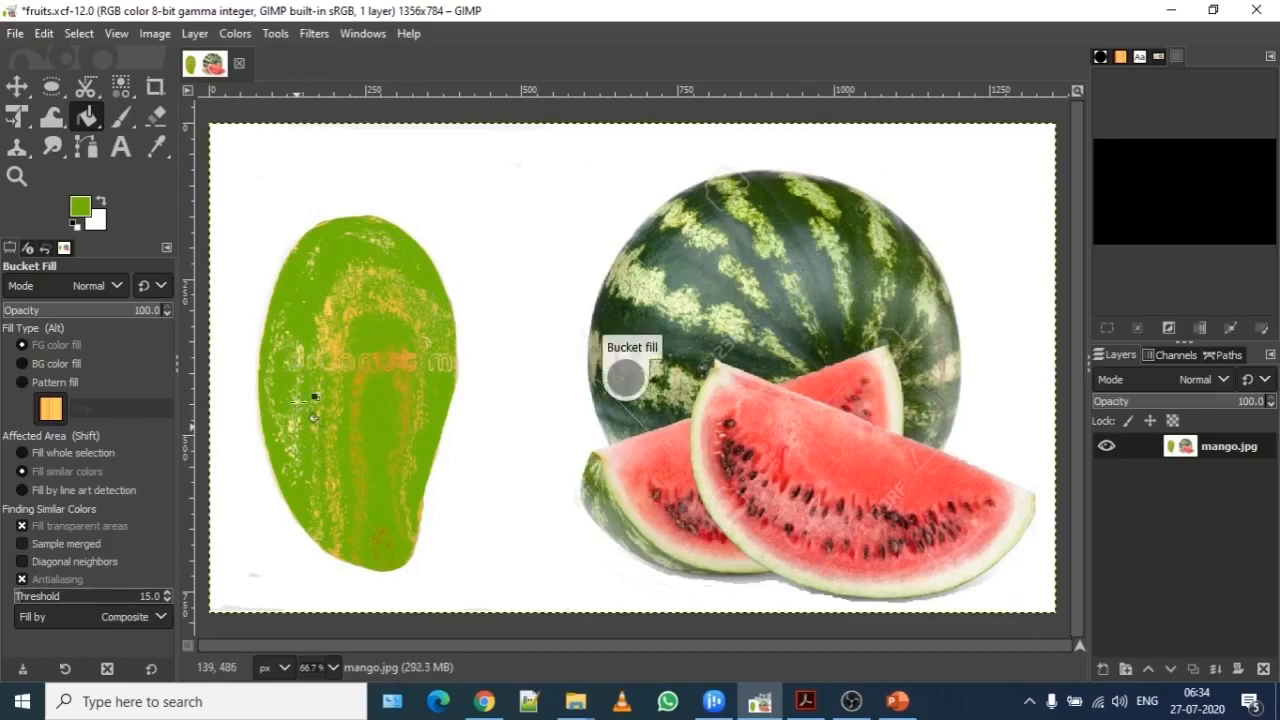
click(386, 239)
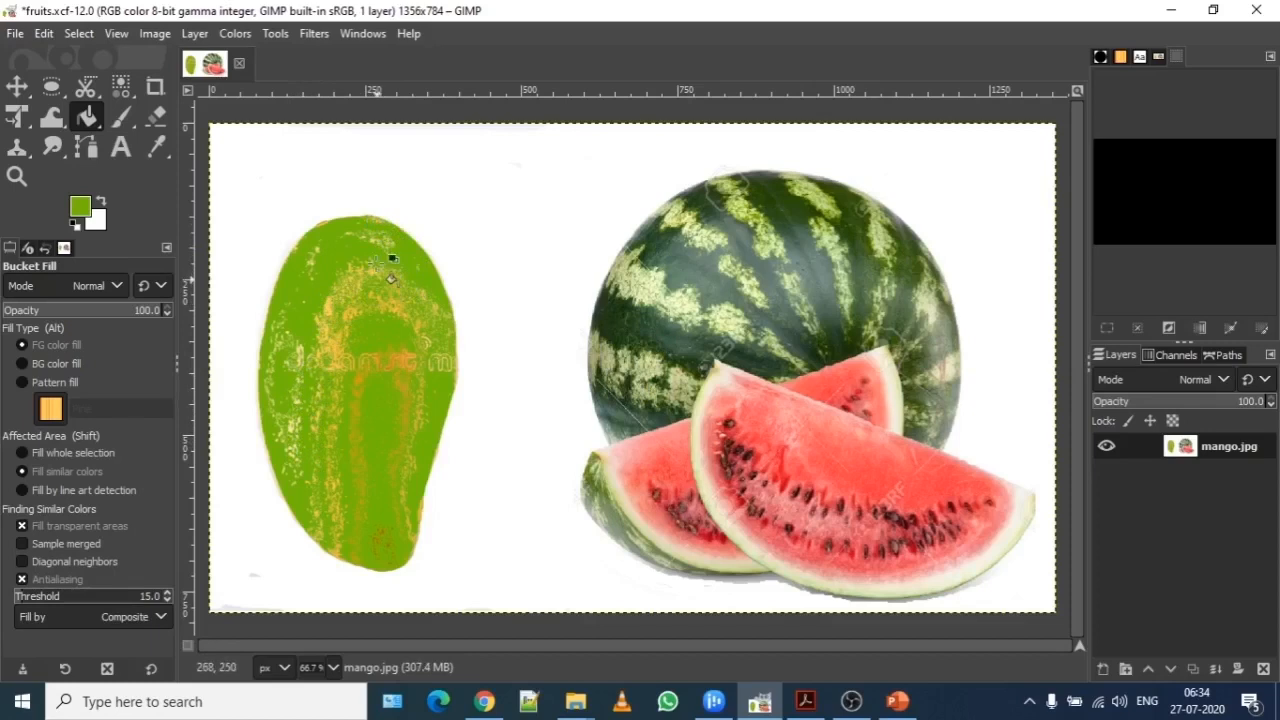
Try painting over the mango's leftover yellow patches with the Paintbrush, undo the stroke and return to Bucket Fill.
click(122, 117)
mouse_move(315, 336)
mouse_down()
mouse_move(356, 323)
mouse_move(335, 305)
mouse_move(321, 383)
mouse_move(340, 305)
mouse_move(382, 264)
mouse_up()
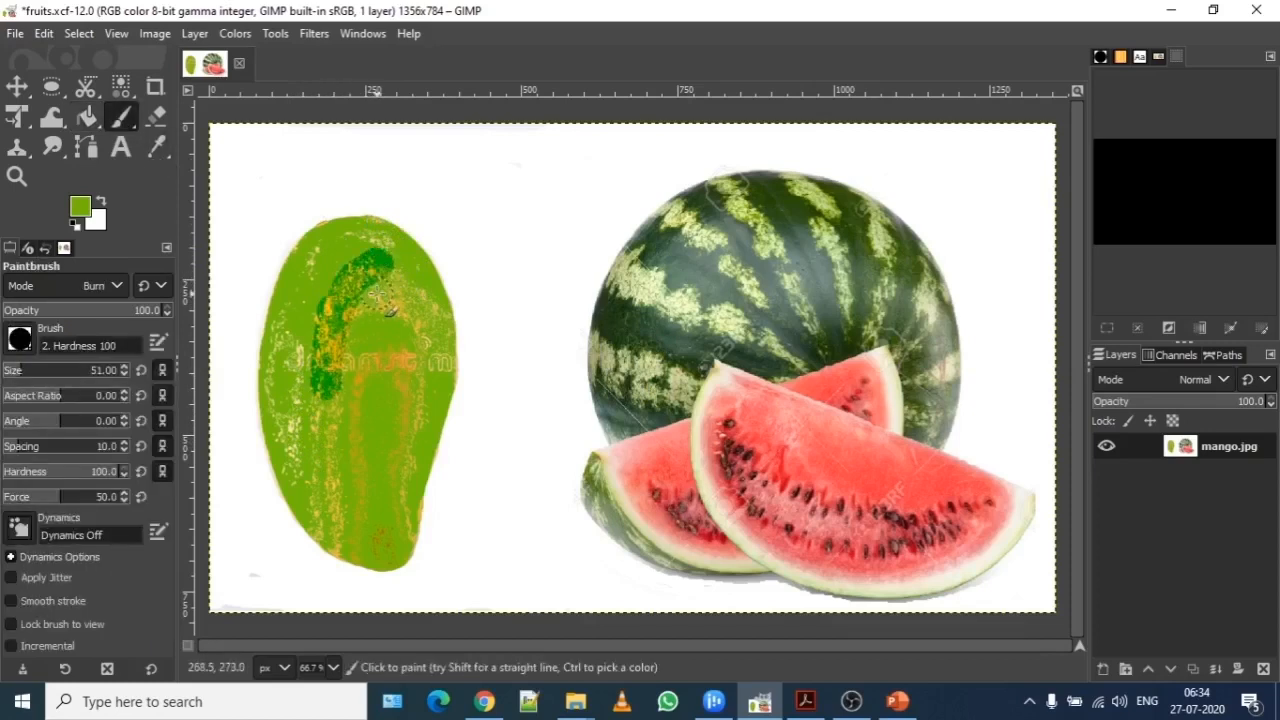
key(ctrl+z)
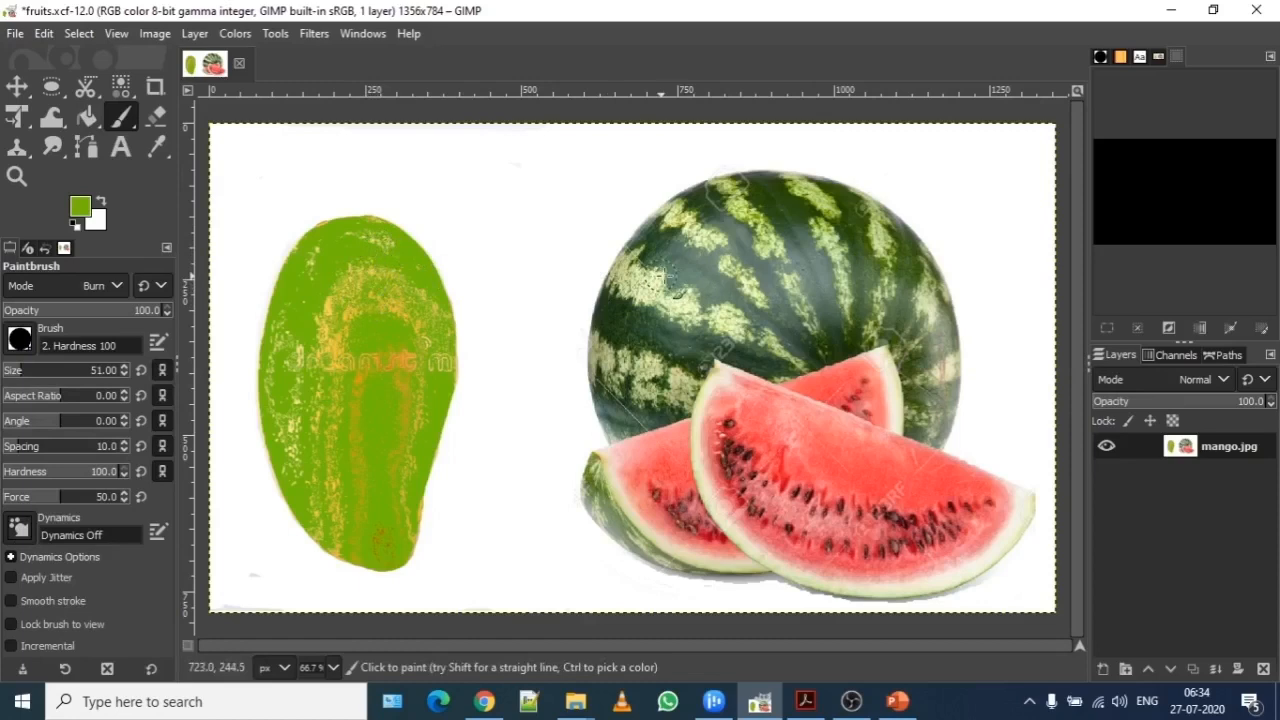
click(93, 116)
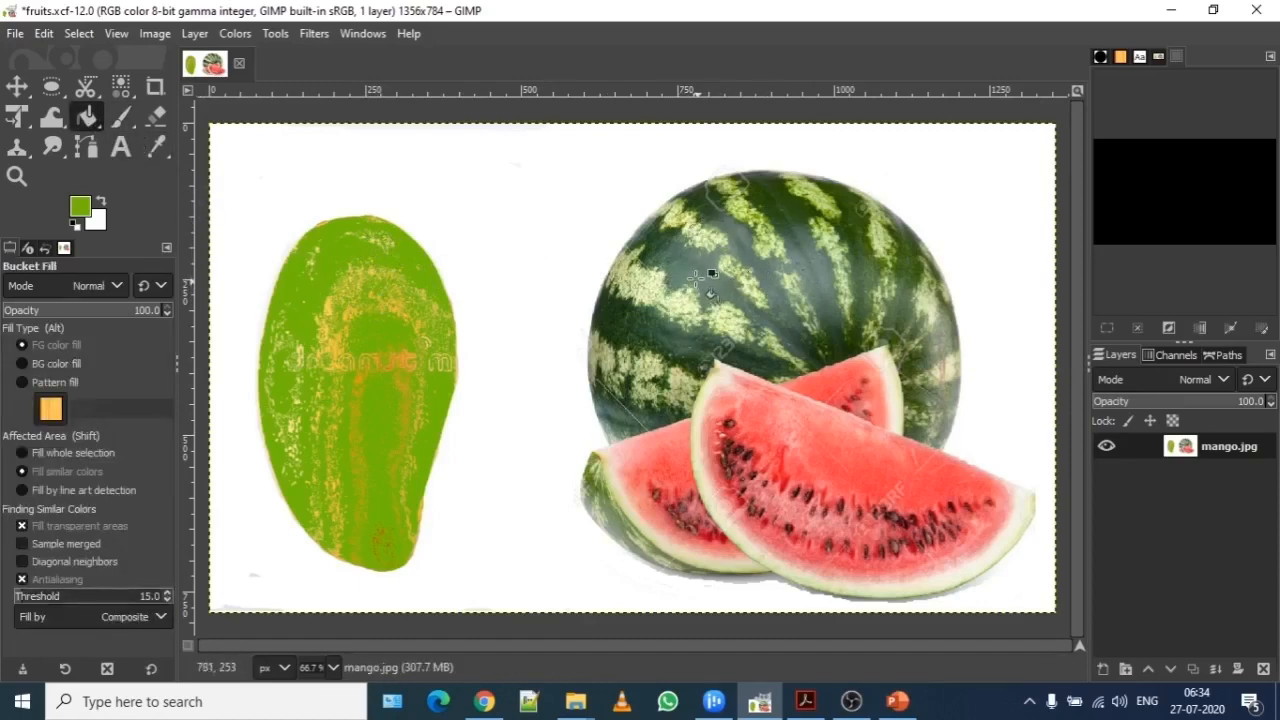
Set the foreground colour to yellow dada38.
click(84, 208)
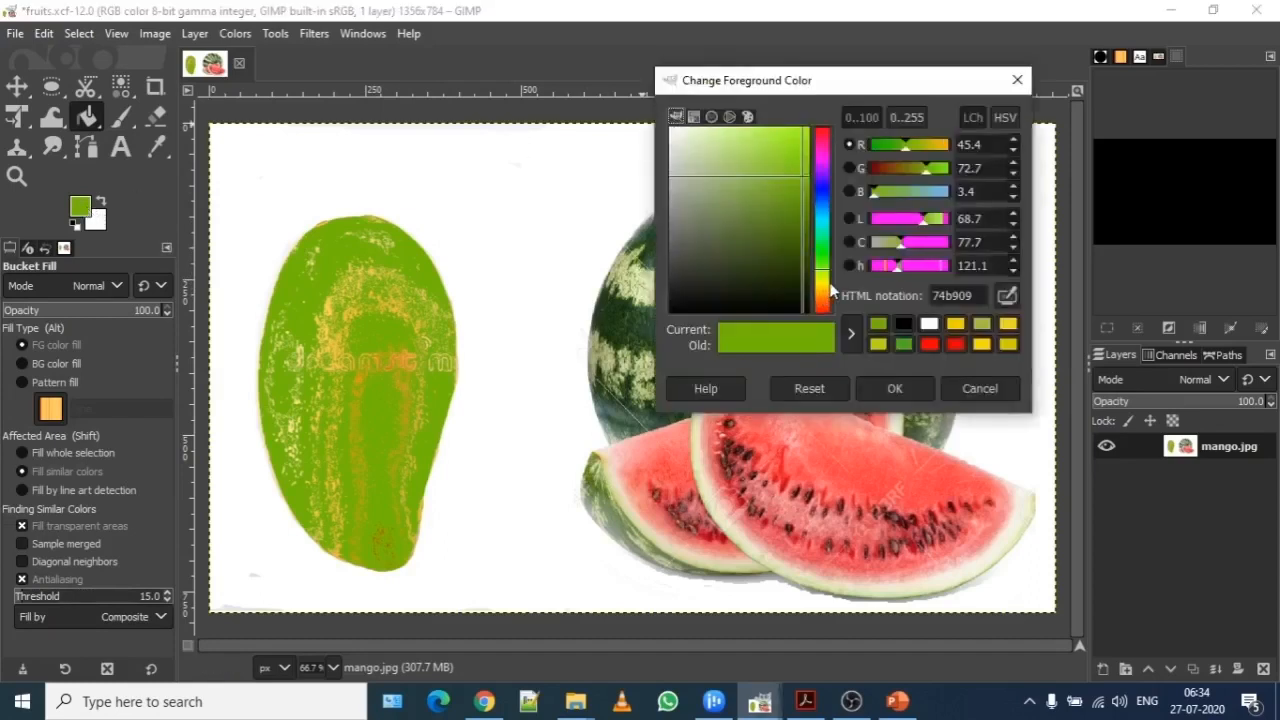
click(828, 285)
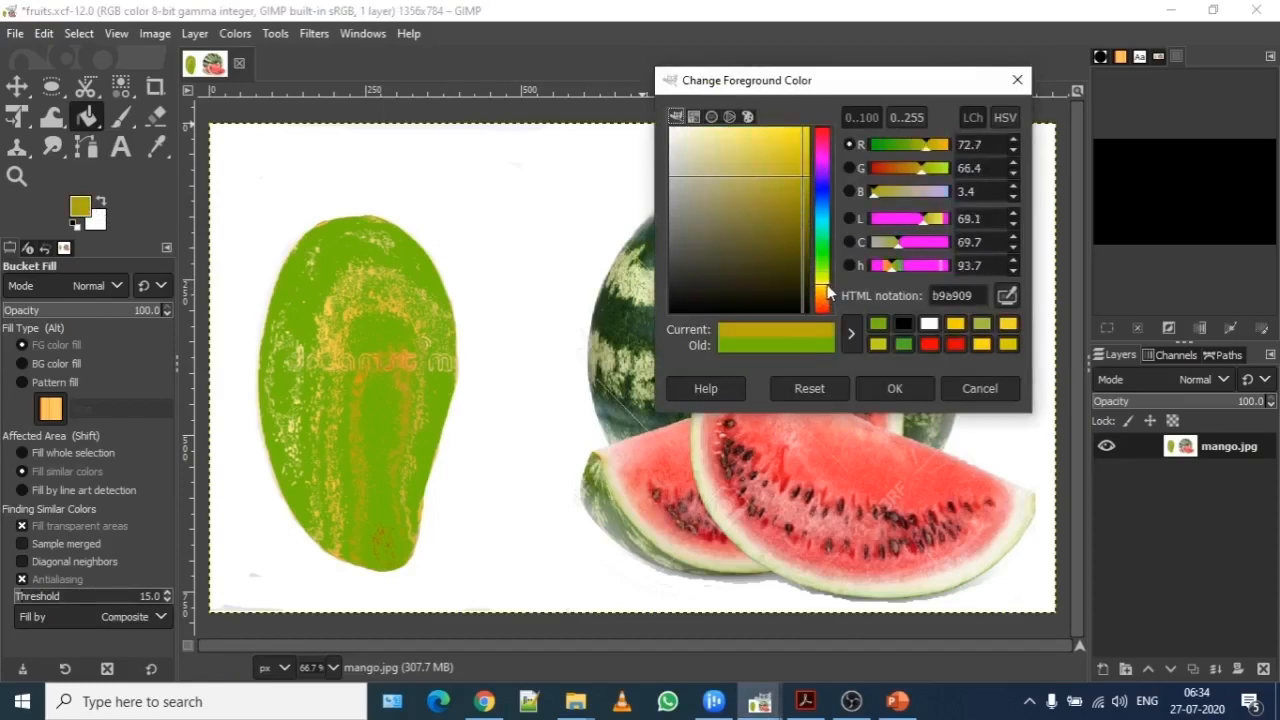
click(825, 286)
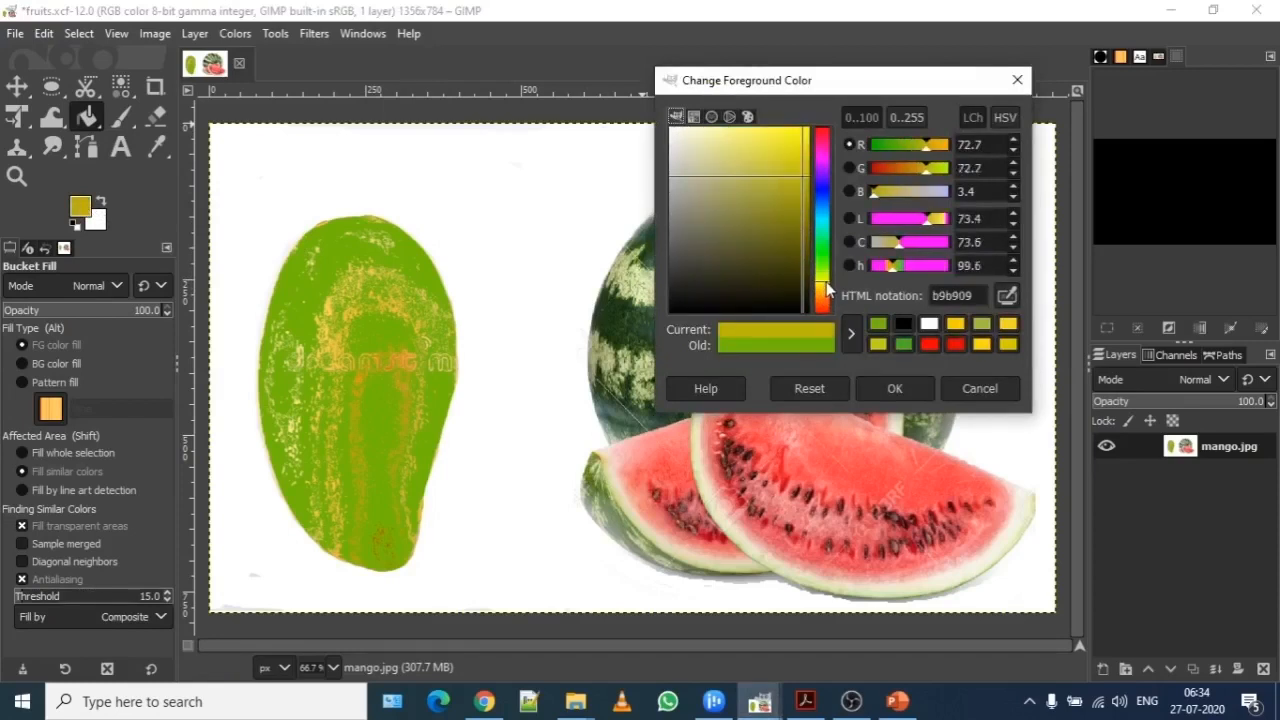
click(805, 133)
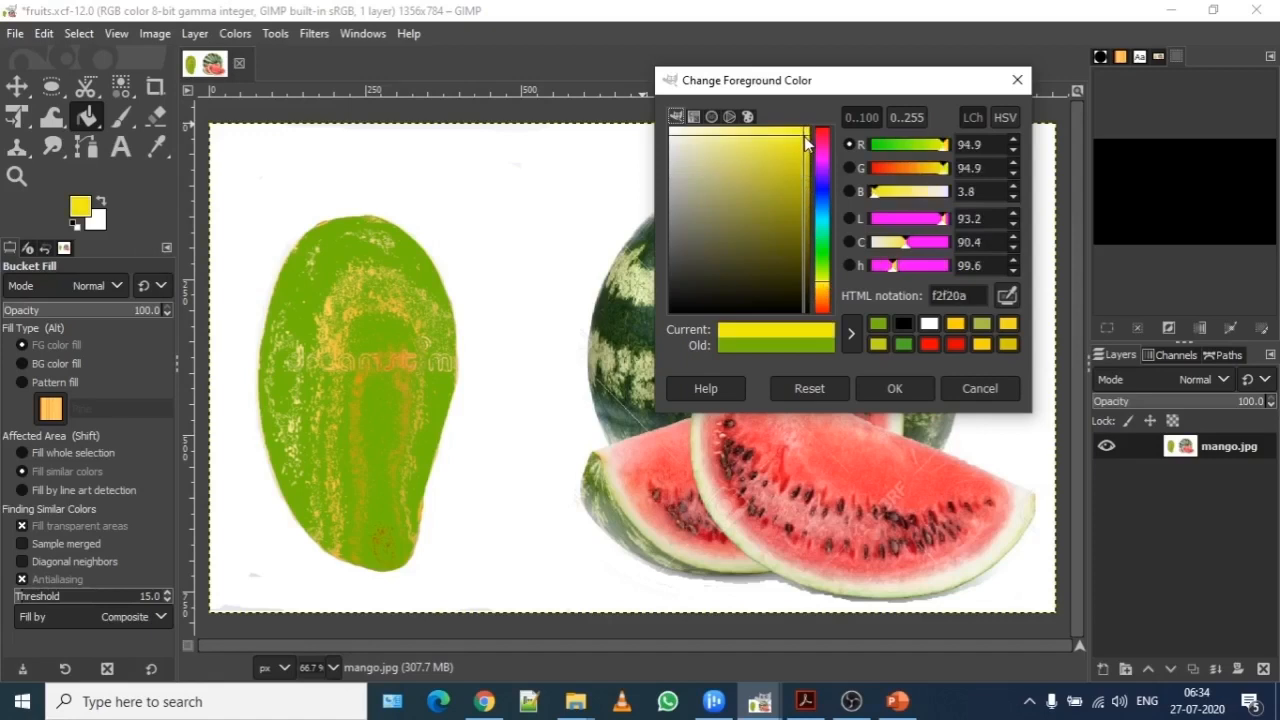
drag(803, 147, 773, 154)
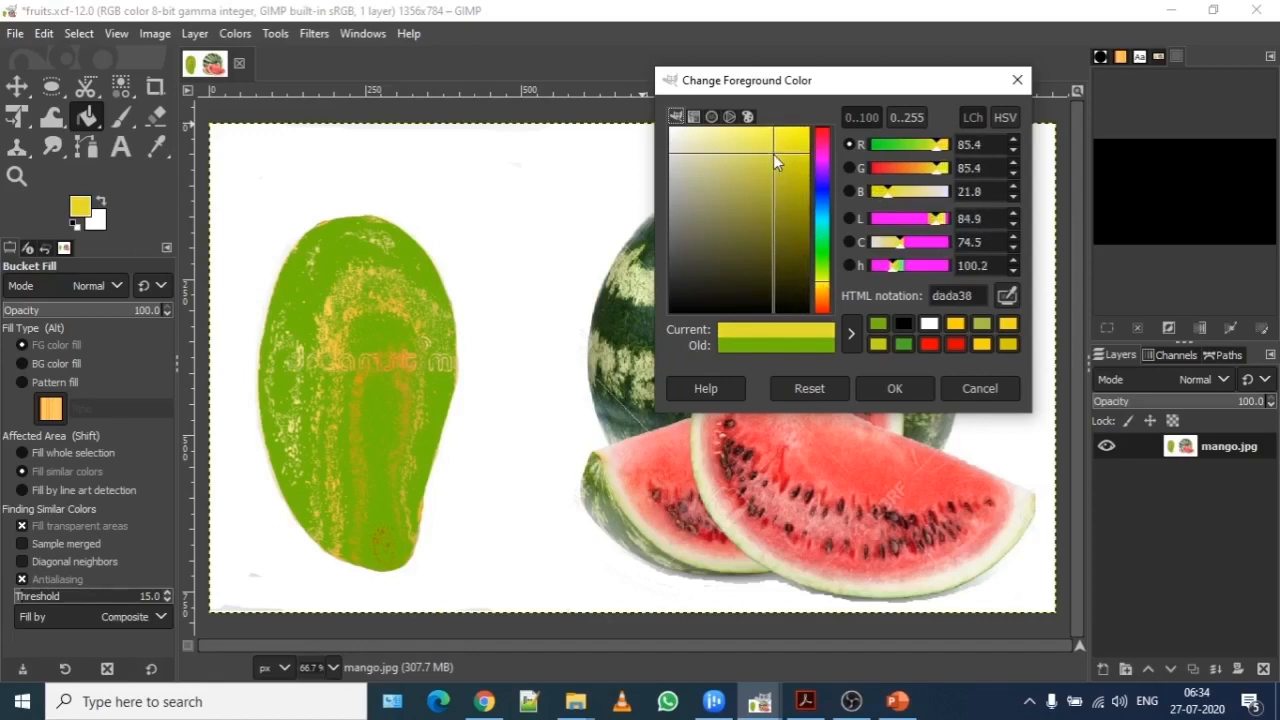
click(908, 389)
Fill patches across the top, centre, left and upper right of the whole watermelon's rind with yellow.
click(814, 262)
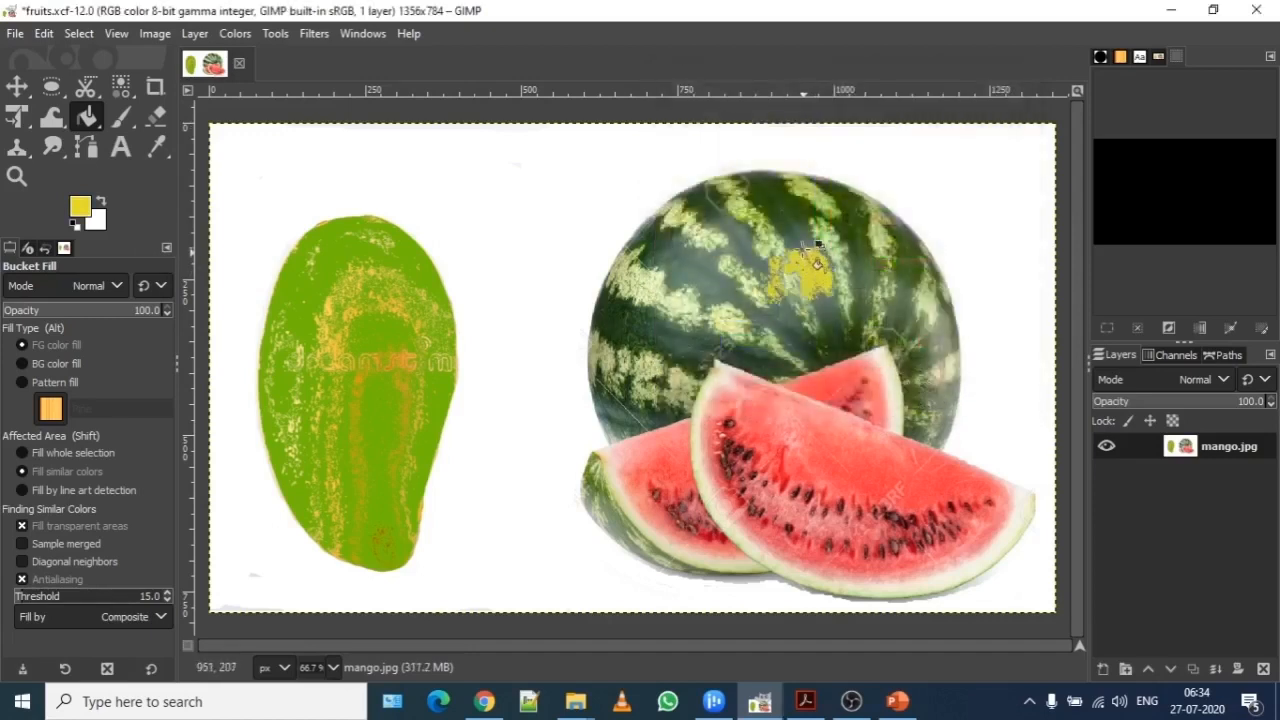
click(788, 208)
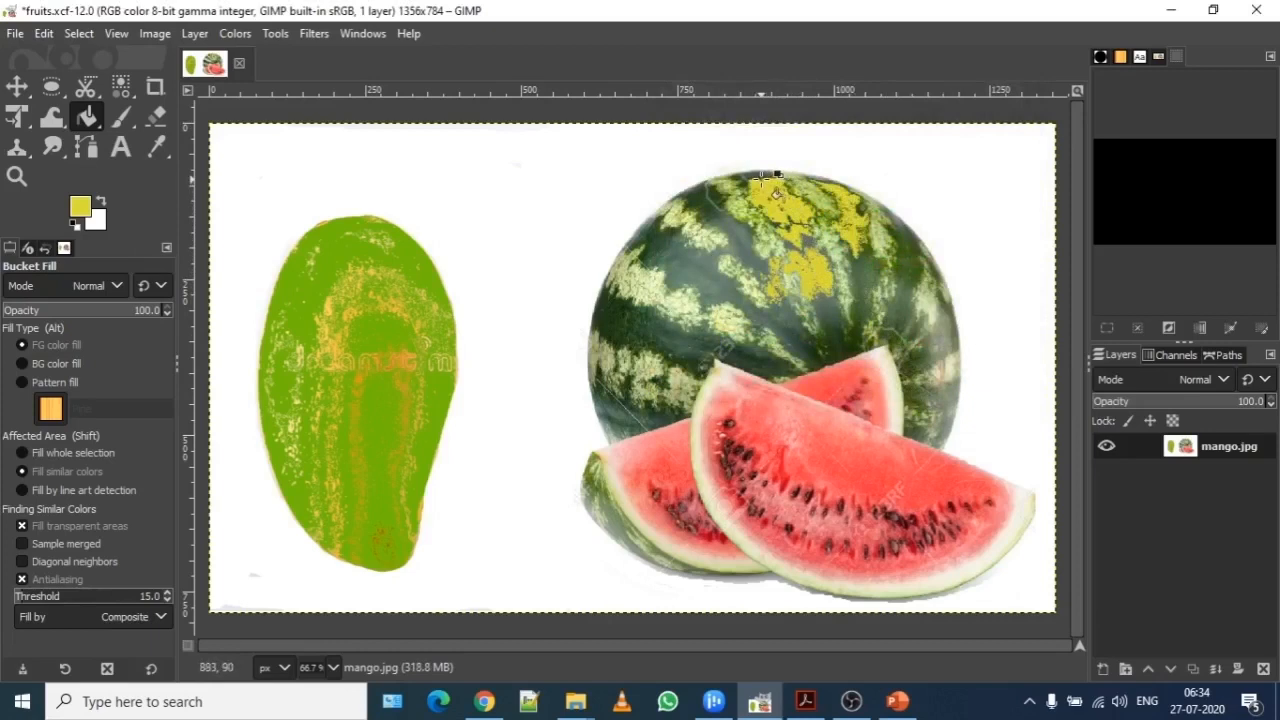
click(715, 220)
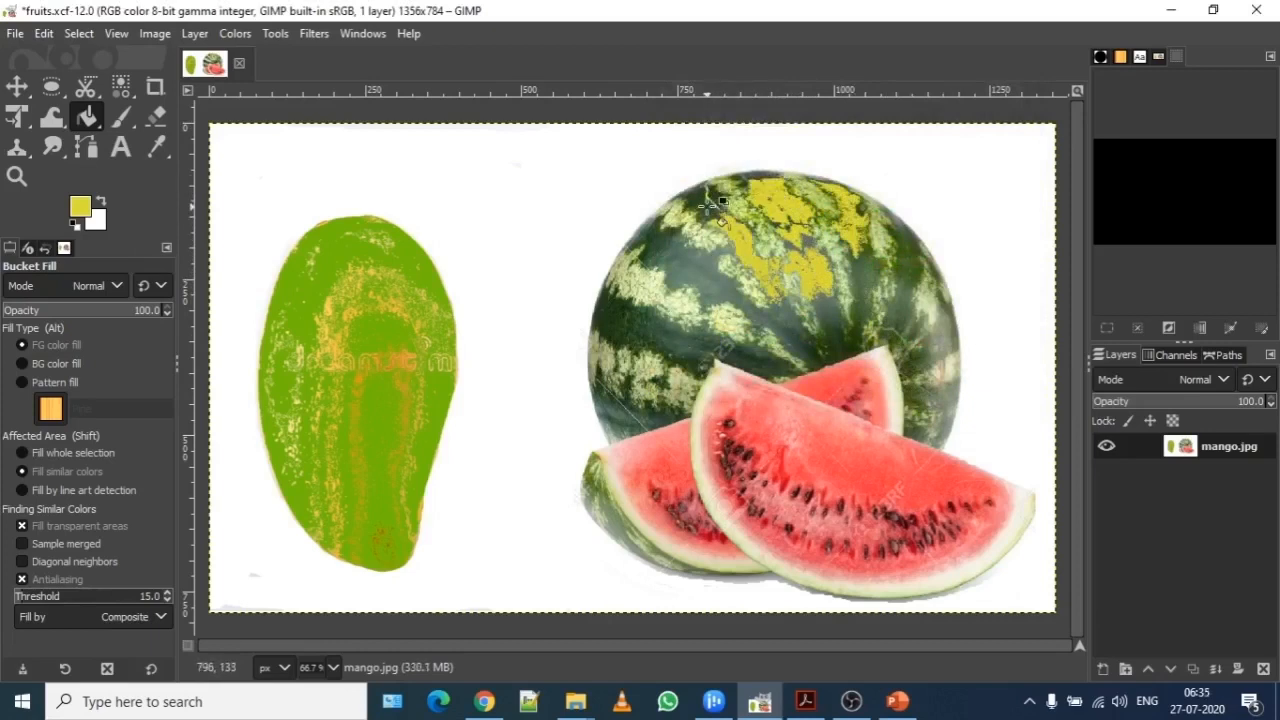
click(802, 324)
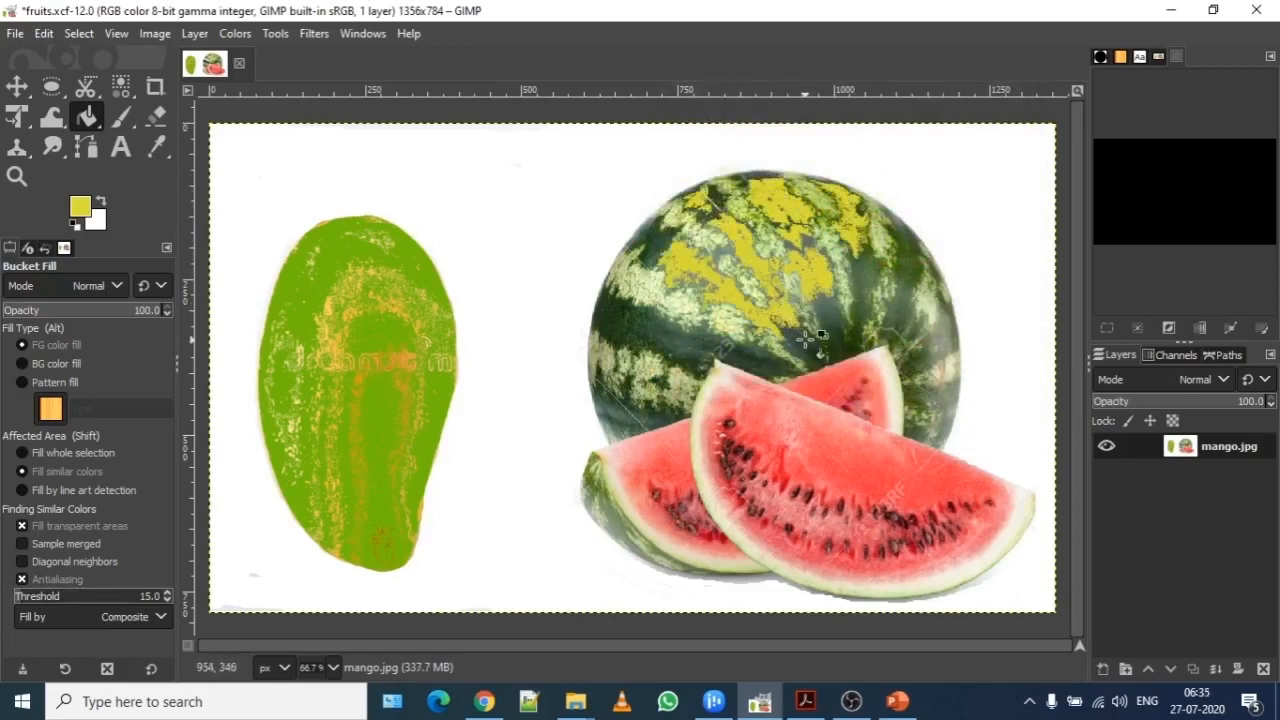
click(818, 330)
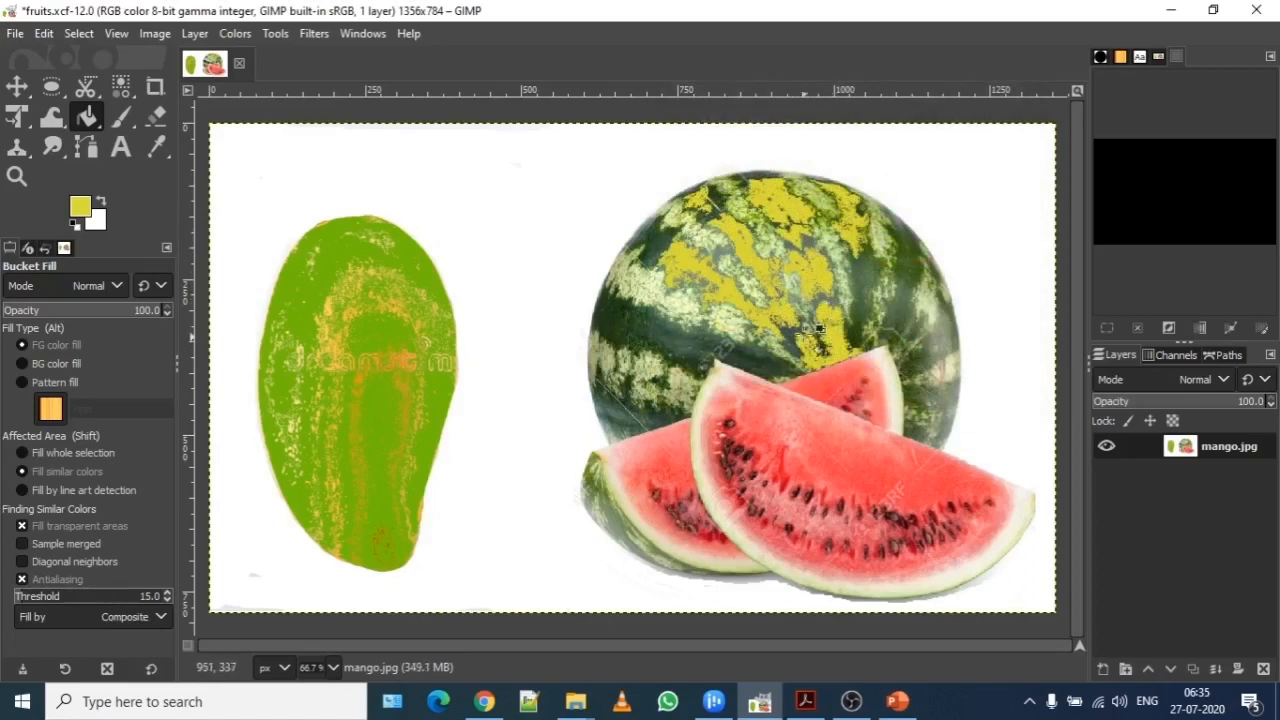
click(652, 262)
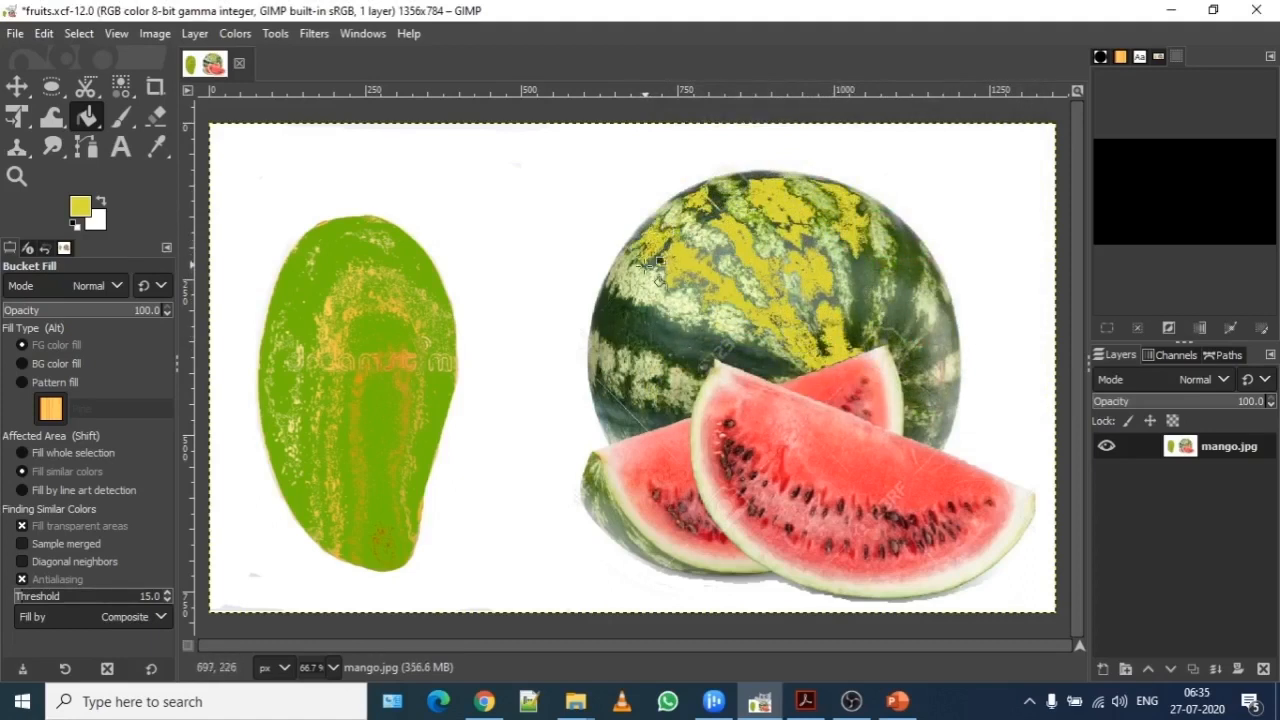
click(612, 311)
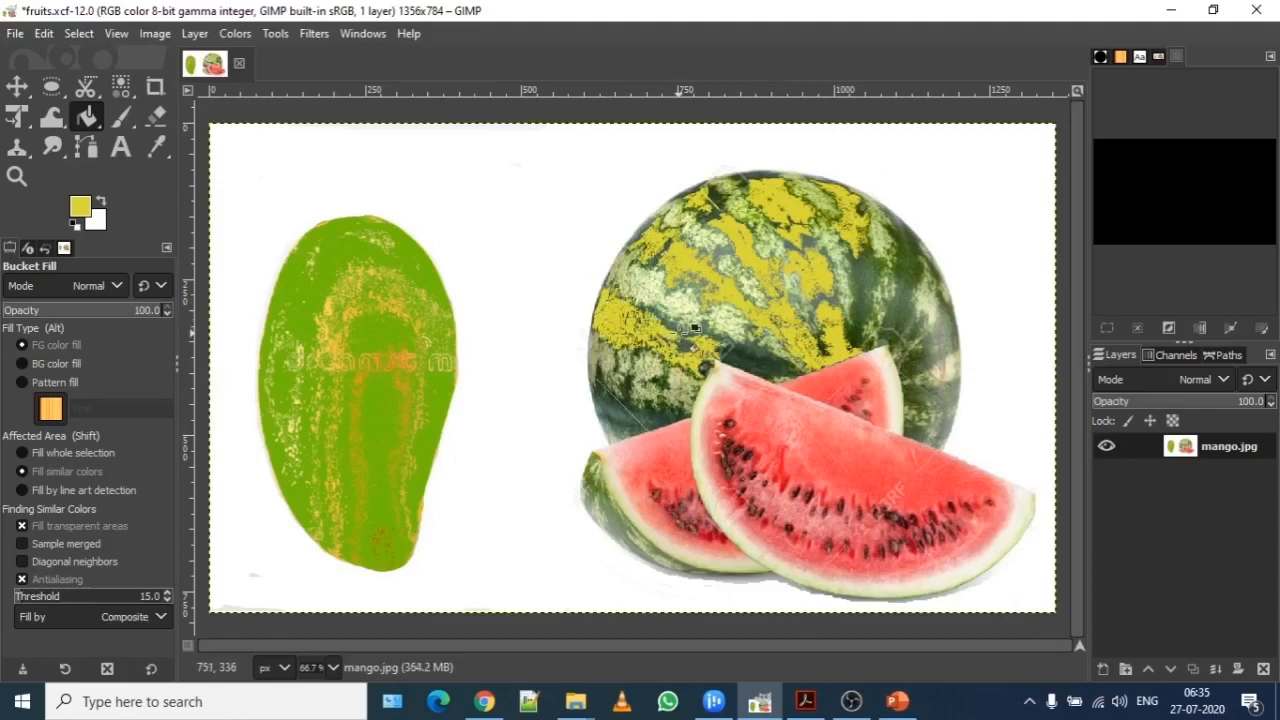
click(760, 355)
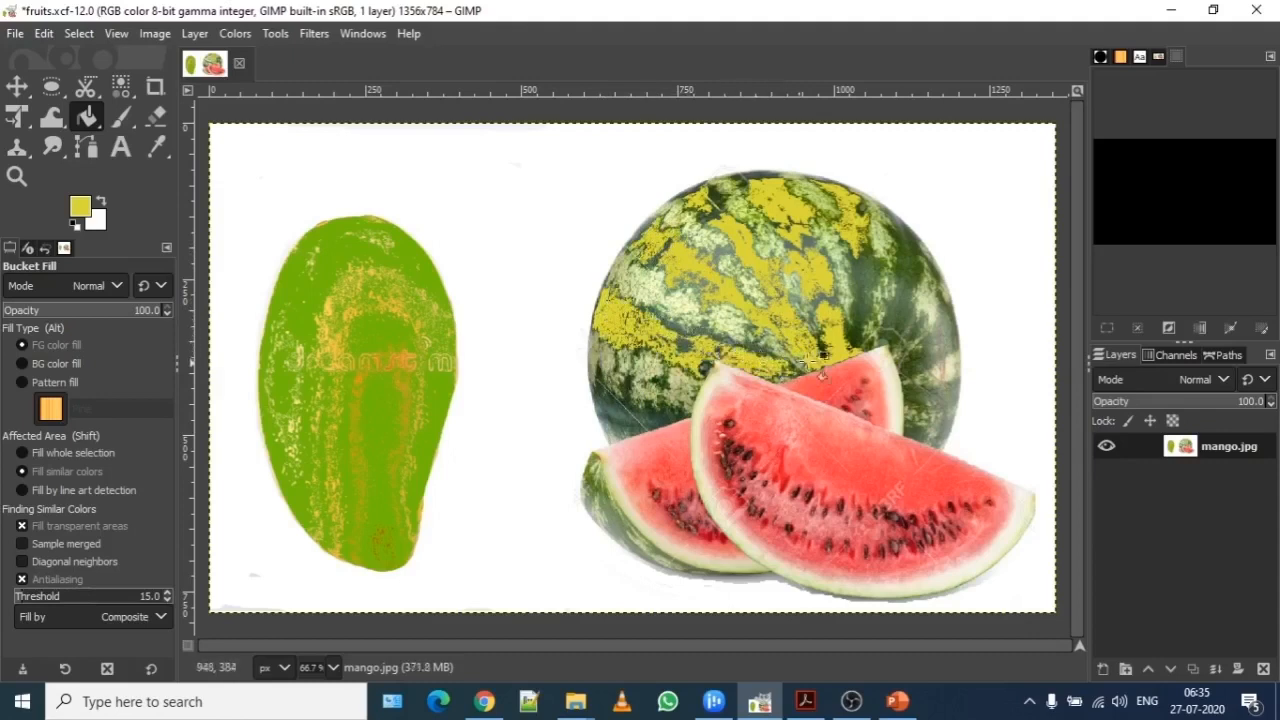
click(857, 318)
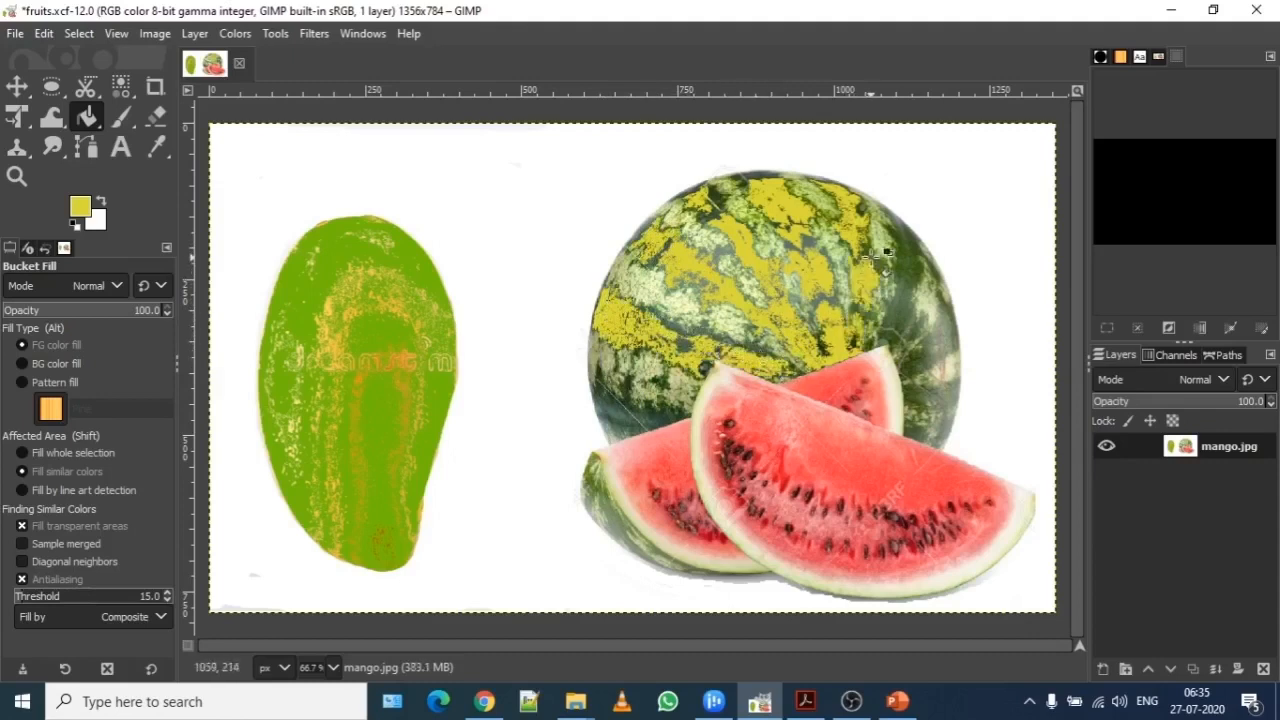
click(910, 265)
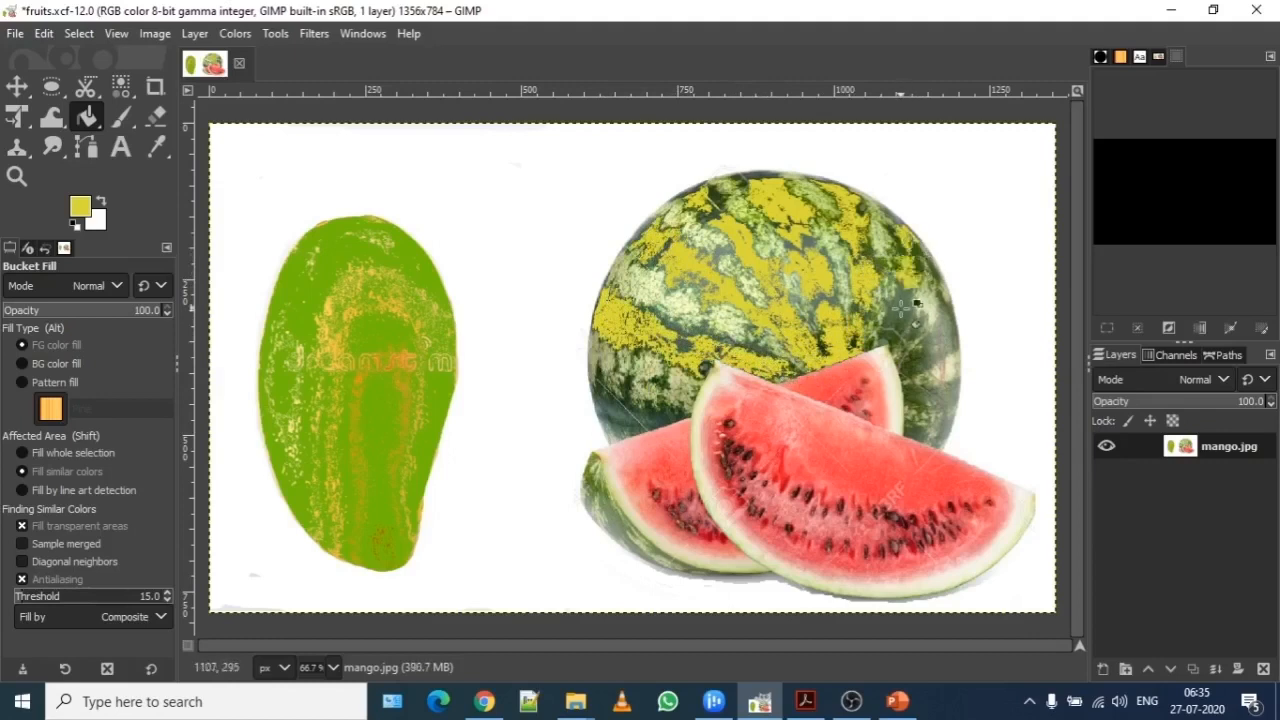
Fill patches along the right side of the whole watermelon, down to the slices, with yellow.
click(901, 310)
click(914, 352)
click(941, 338)
click(948, 345)
click(952, 330)
click(932, 352)
click(930, 350)
click(932, 385)
click(922, 398)
click(915, 393)
click(927, 392)
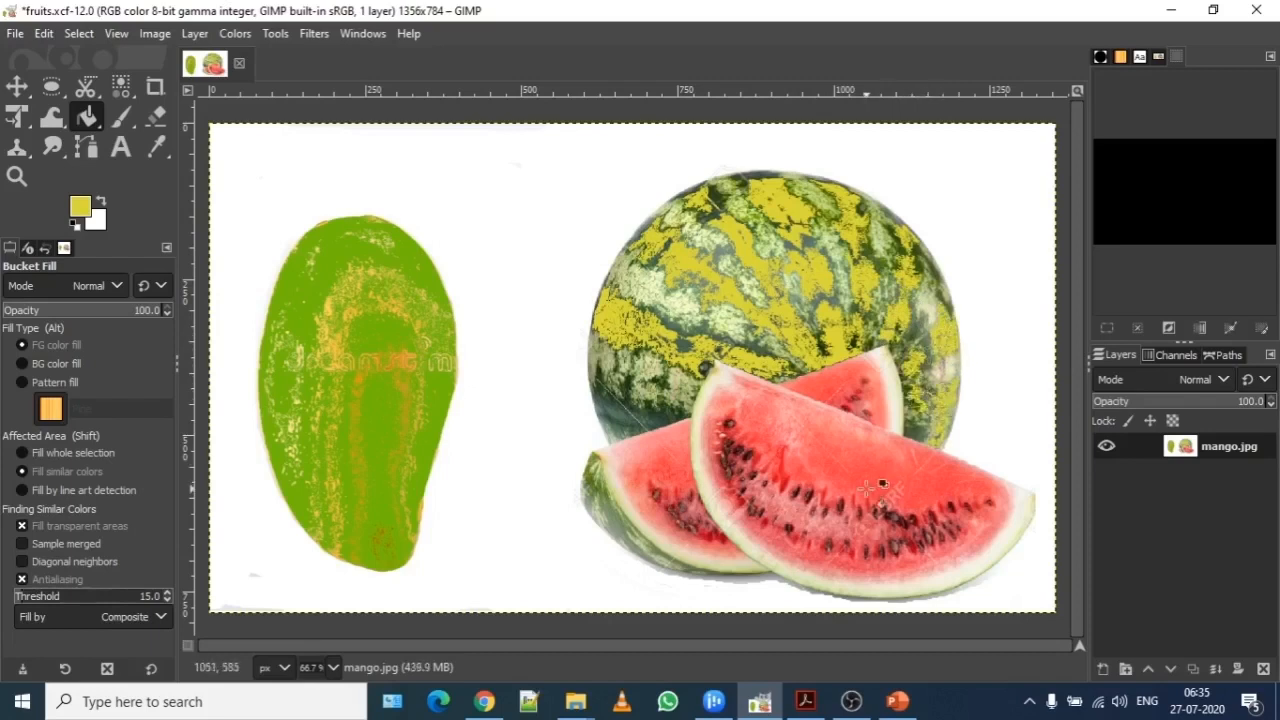
Fill patches on the lower left side of the whole watermelon with yellow.
click(621, 408)
click(605, 395)
click(609, 400)
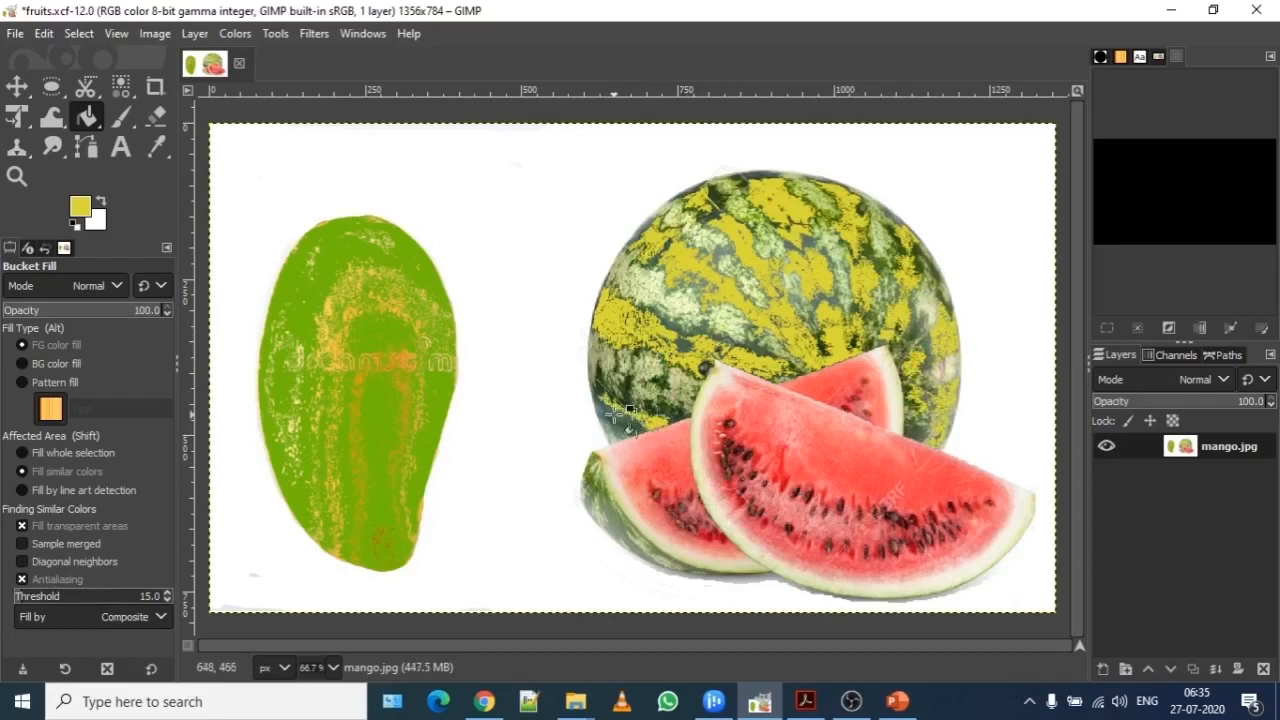
click(626, 398)
click(606, 382)
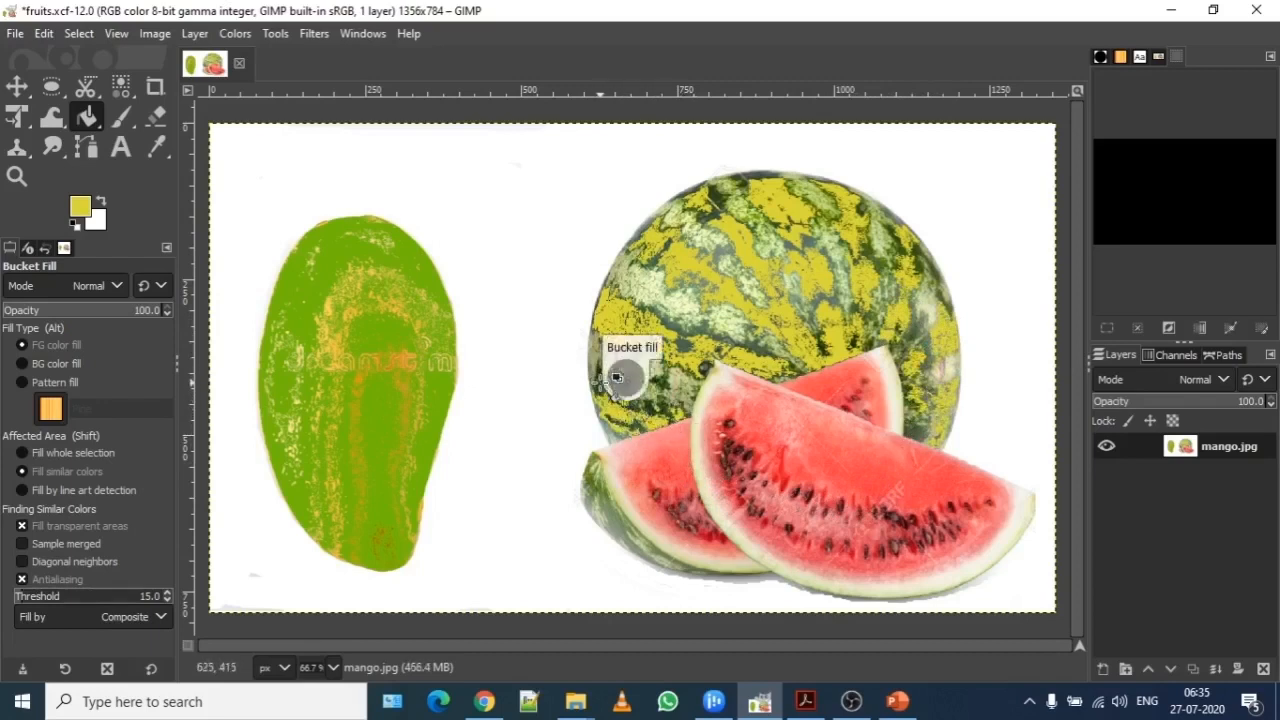
click(600, 378)
Fill the dark green rind of the left watermelon slice with yellow patches.
click(602, 496)
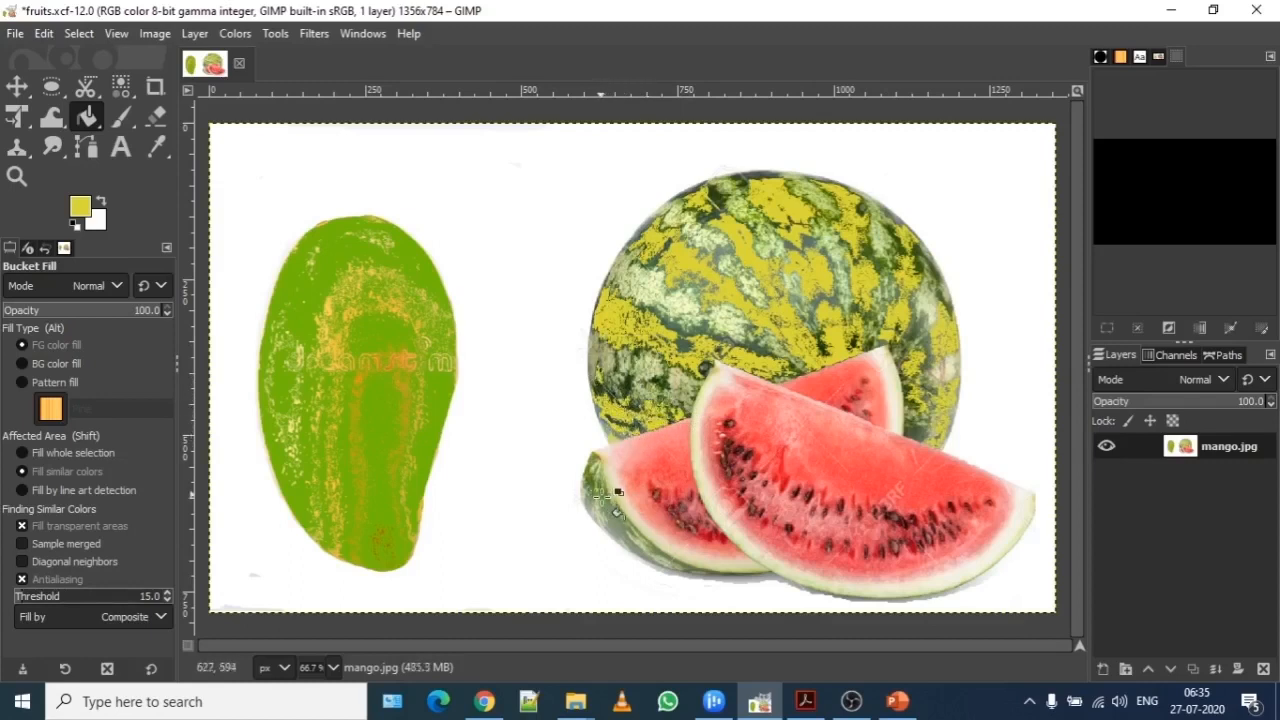
click(656, 556)
click(606, 511)
click(594, 502)
click(596, 470)
click(587, 484)
Fill spots along the whole watermelon's top edge and one on its upper right with yellow.
click(754, 177)
click(768, 178)
click(745, 178)
click(713, 196)
click(714, 196)
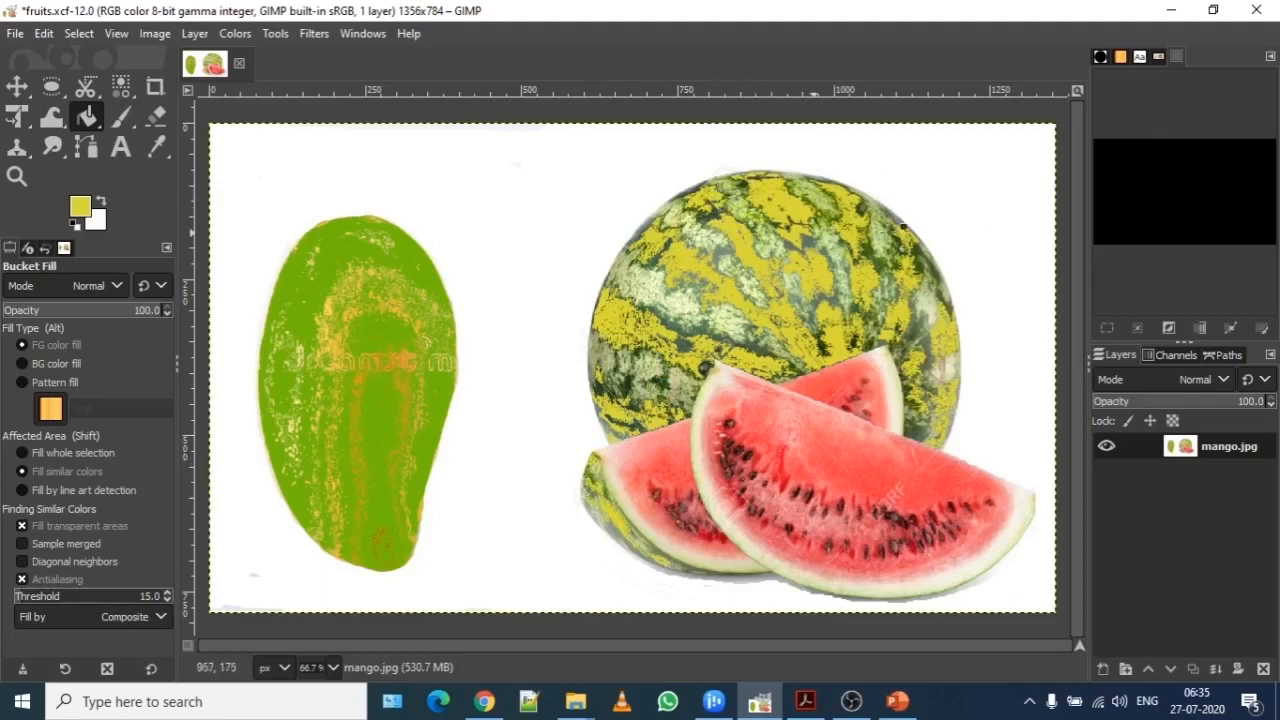
click(873, 258)
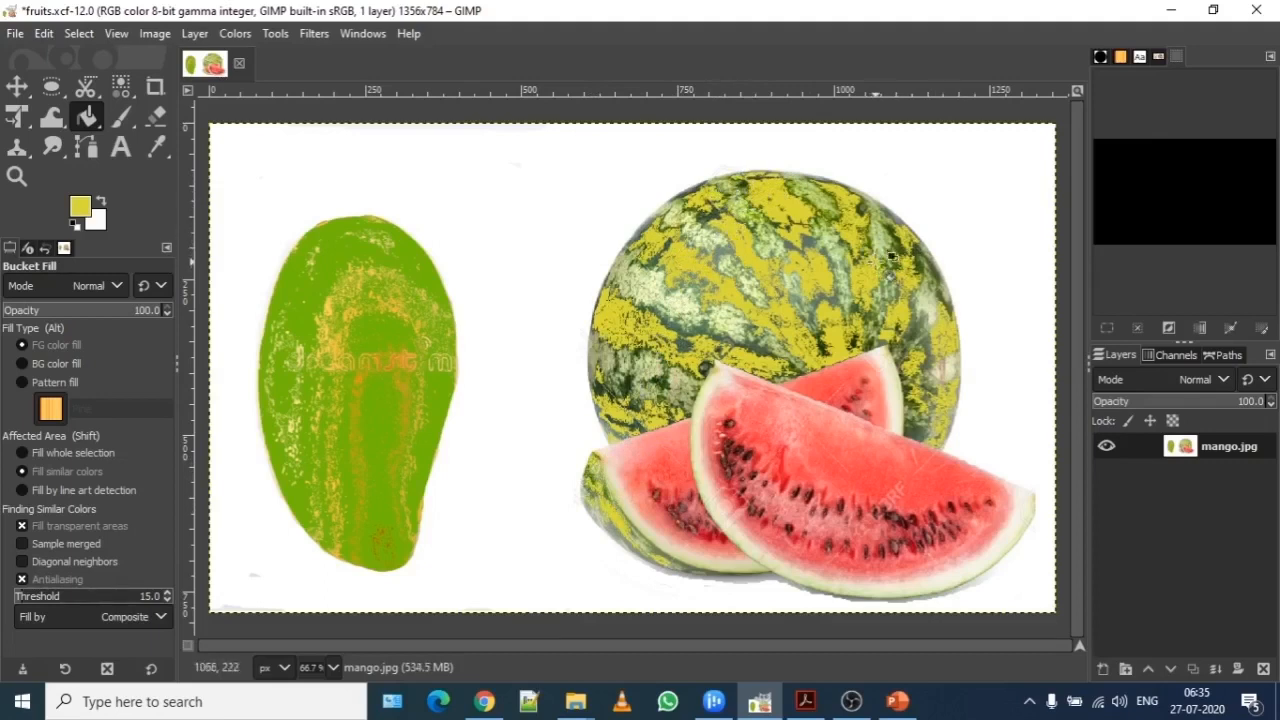
Fill the patch at the lower middle-left of the whole watermelon with yellow.
click(681, 341)
click(681, 341)
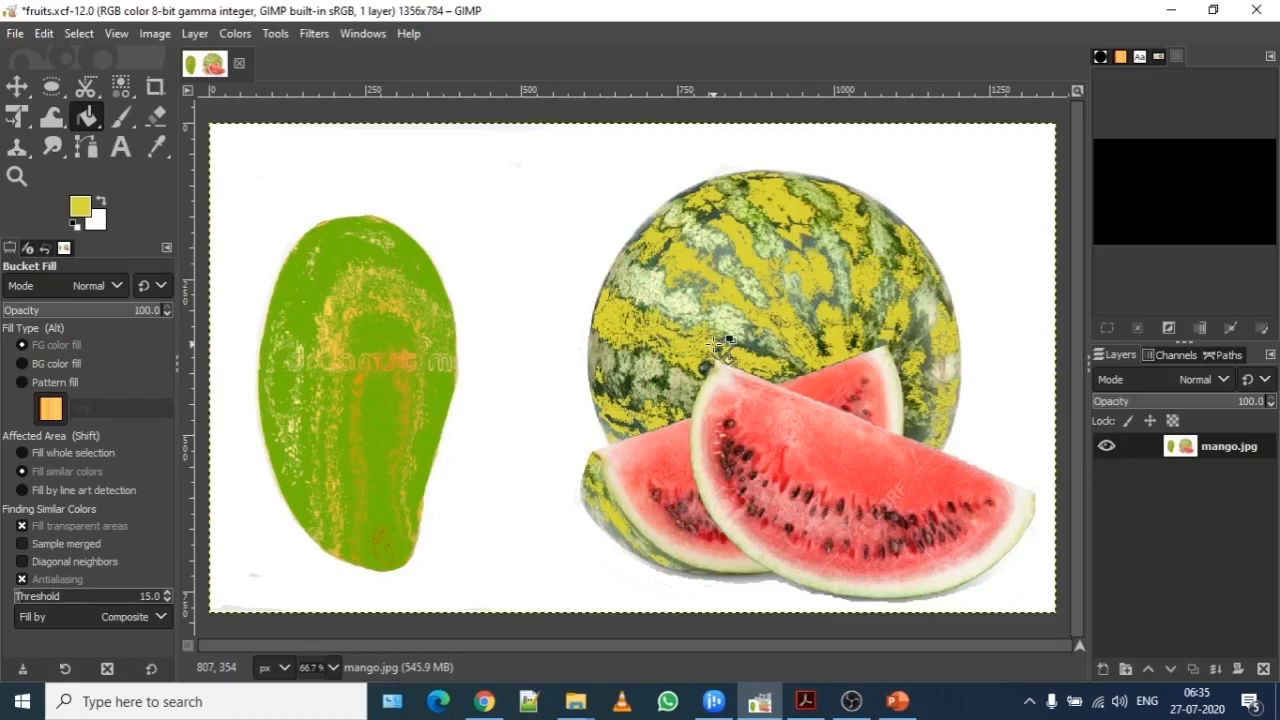
Switch to the textbook PDF in Adobe Acrobat to check the caption requirements and return to GIMP.
click(808, 705)
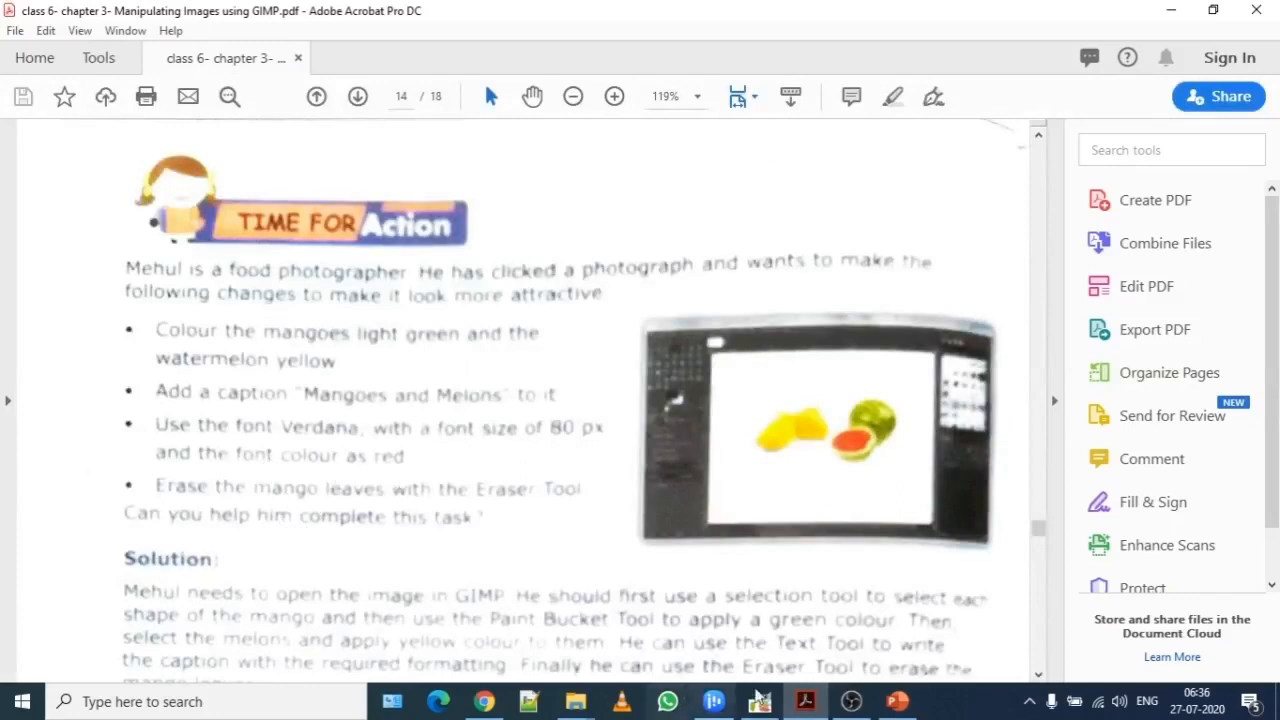
click(808, 704)
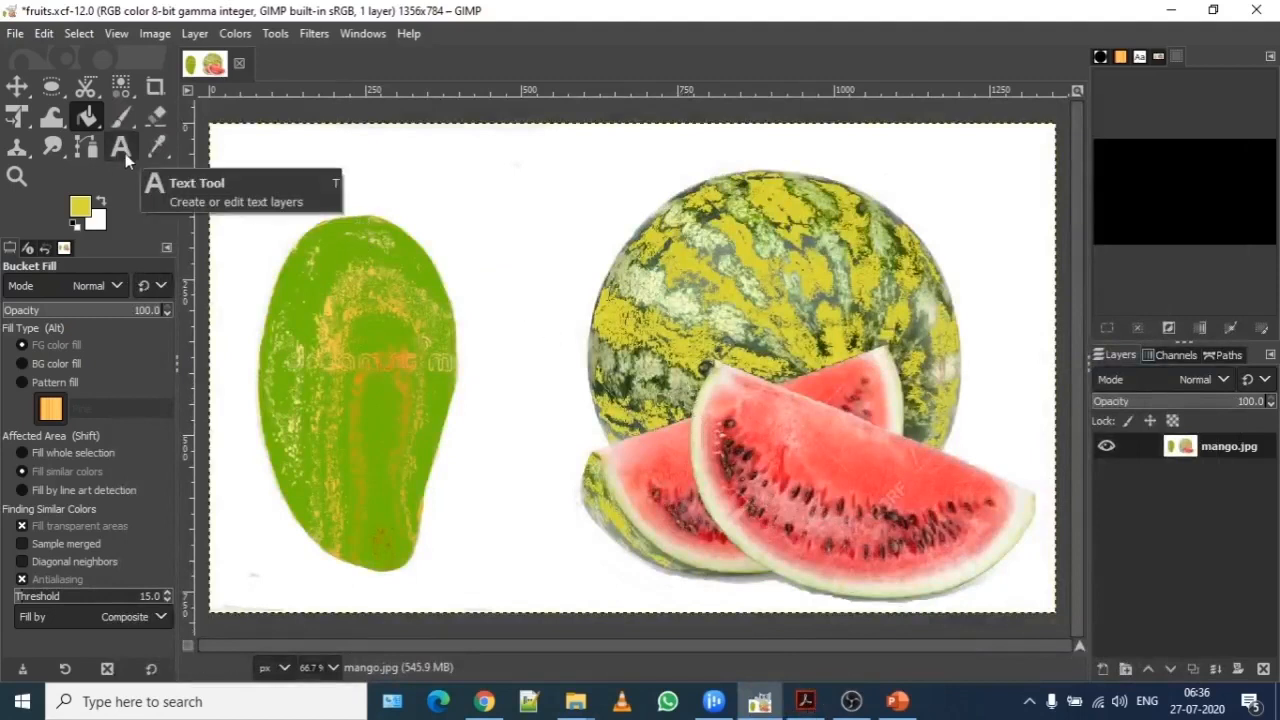
click(276, 36)
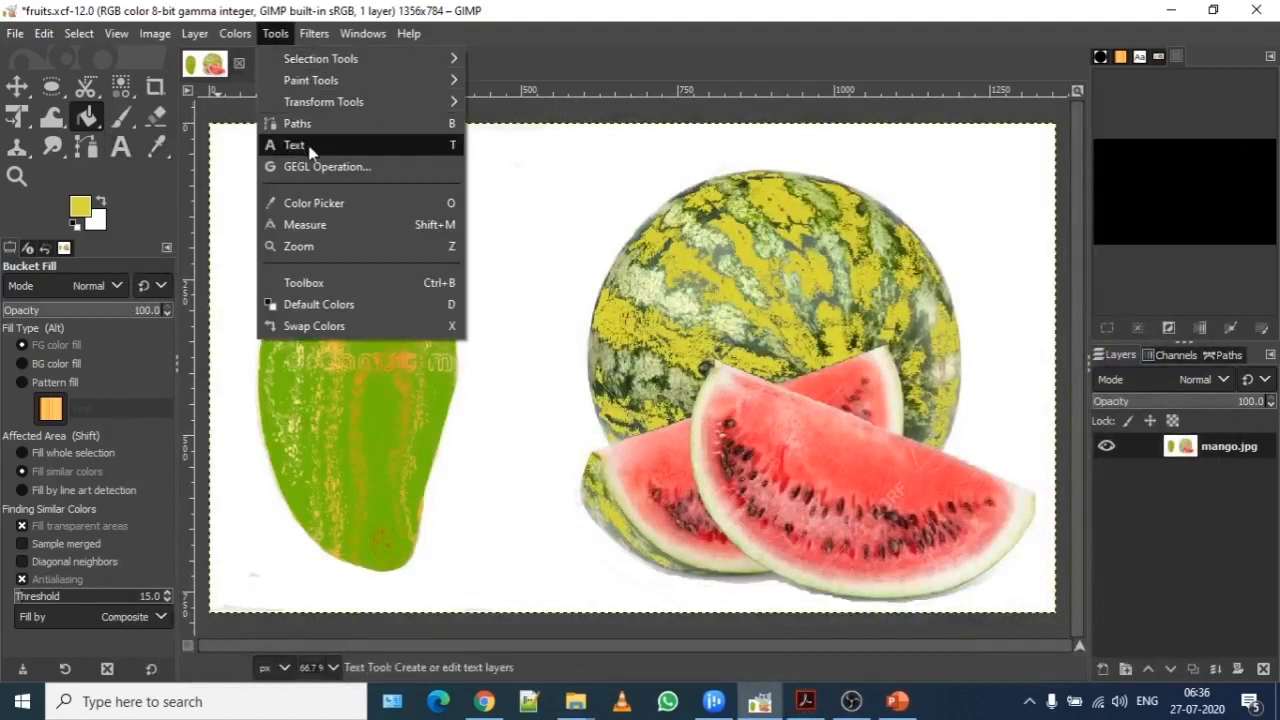
click(527, 42)
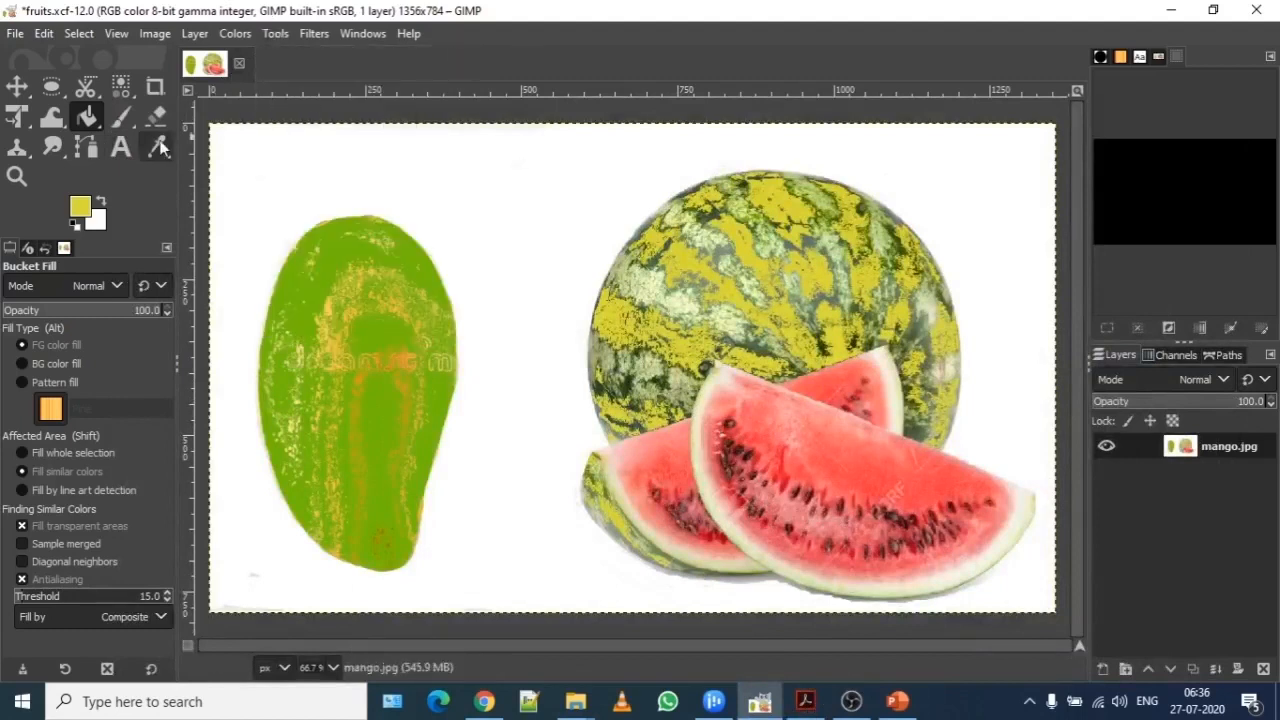
Create a text box above the fruits with the Text tool and enter the caption "Mangoes and Watermelon".
click(124, 148)
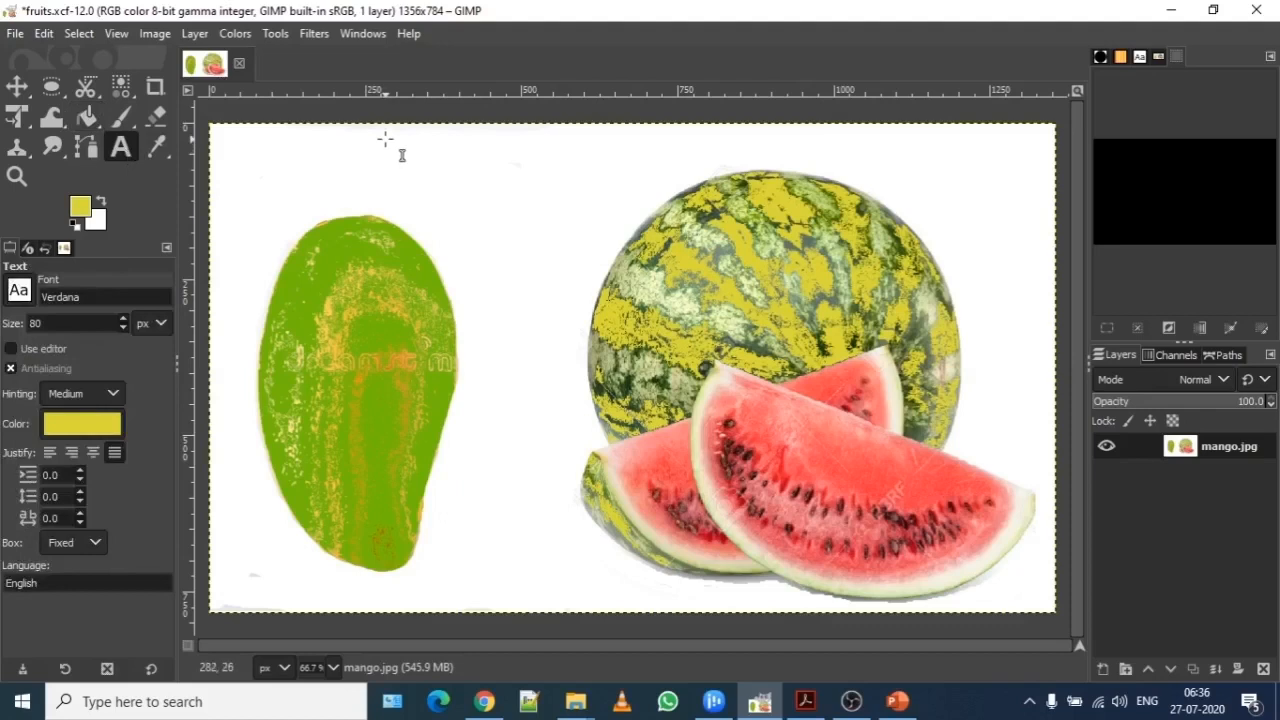
click(385, 138)
drag(401, 155, 957, 217)
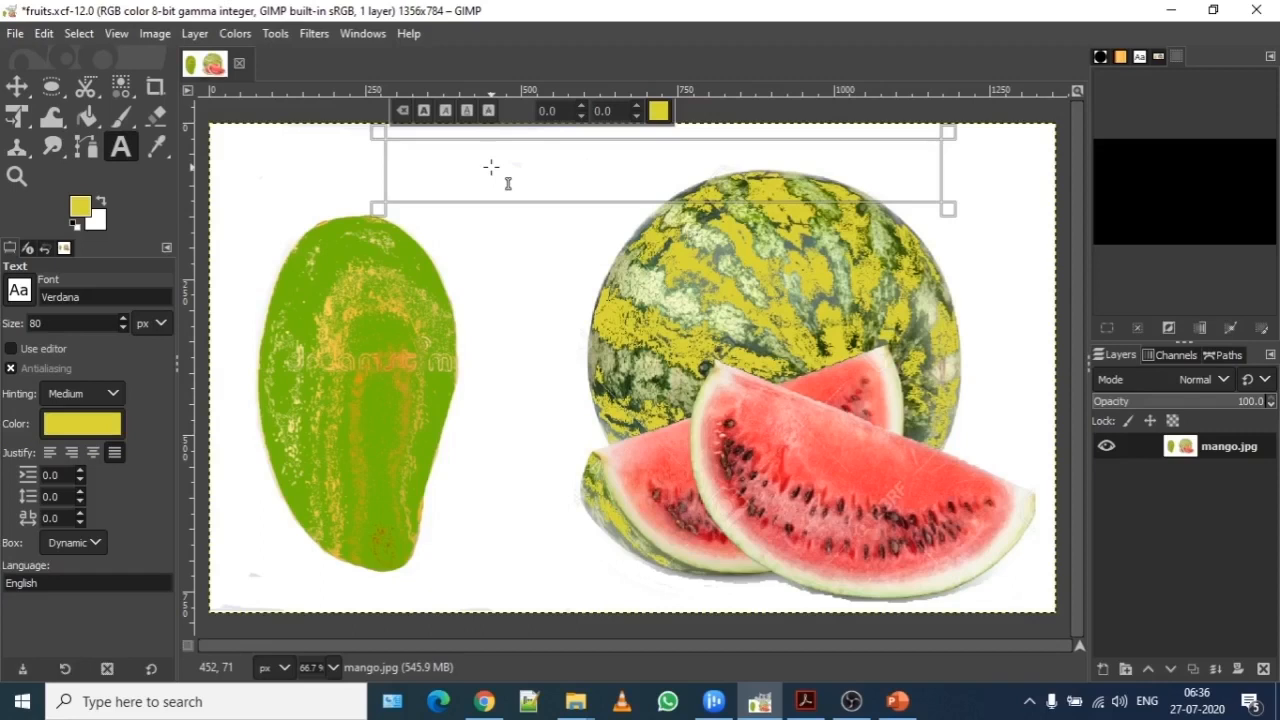
text(M)
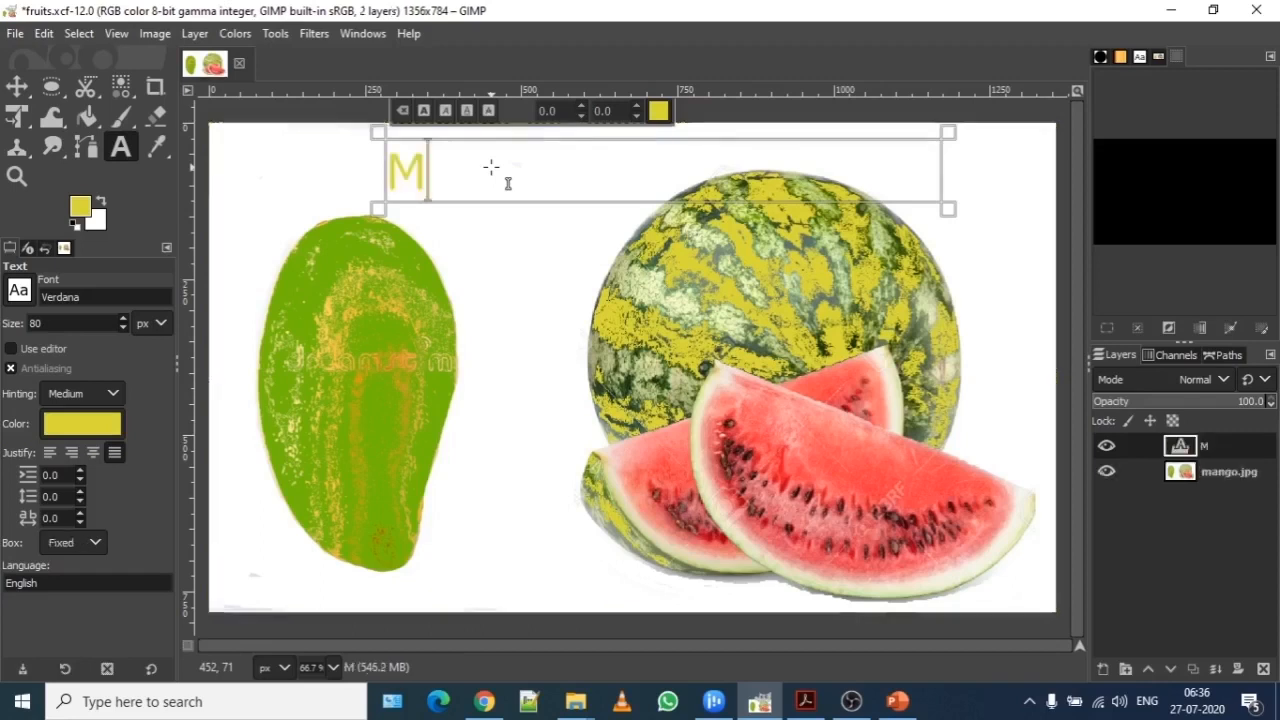
text(ang)
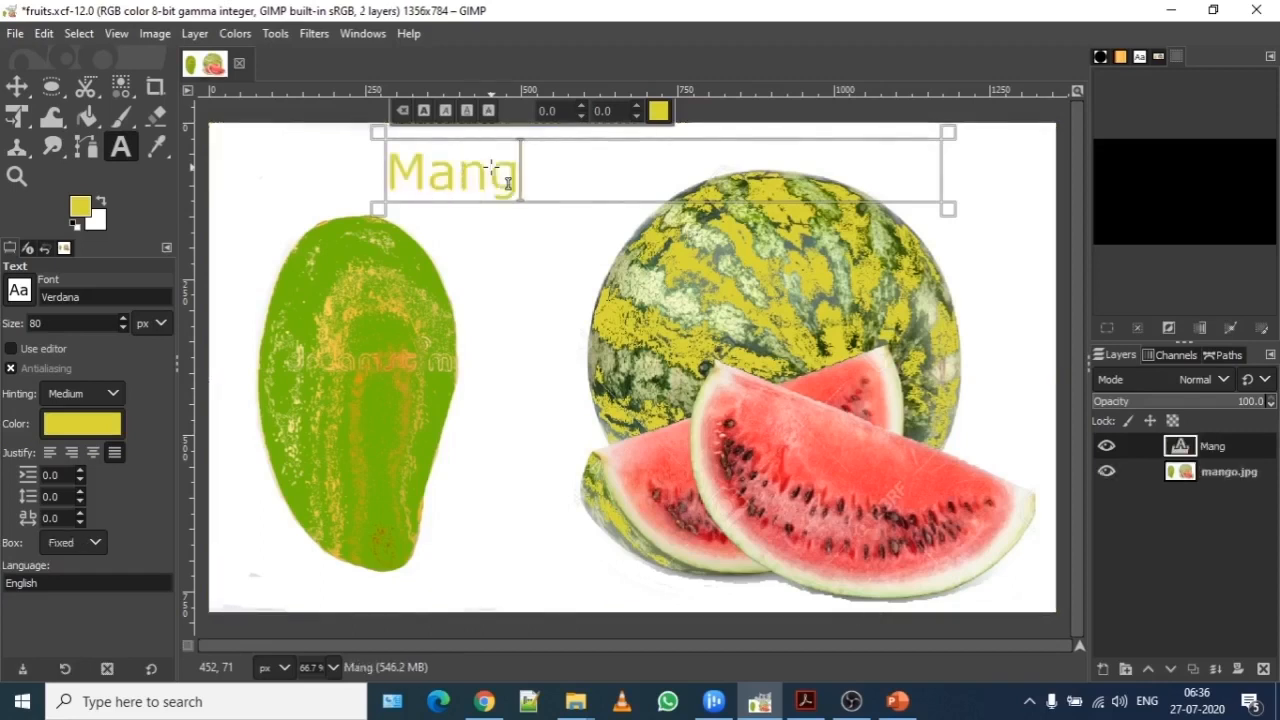
text(oes and)
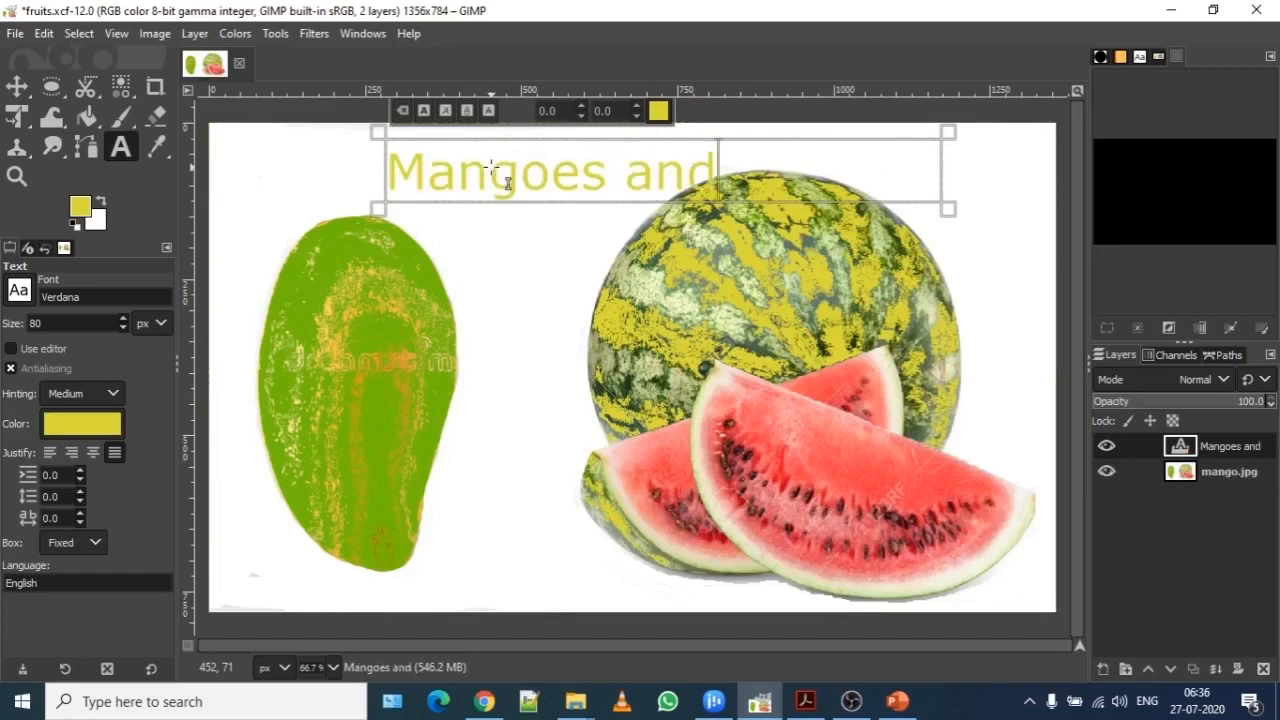
text( Wat)
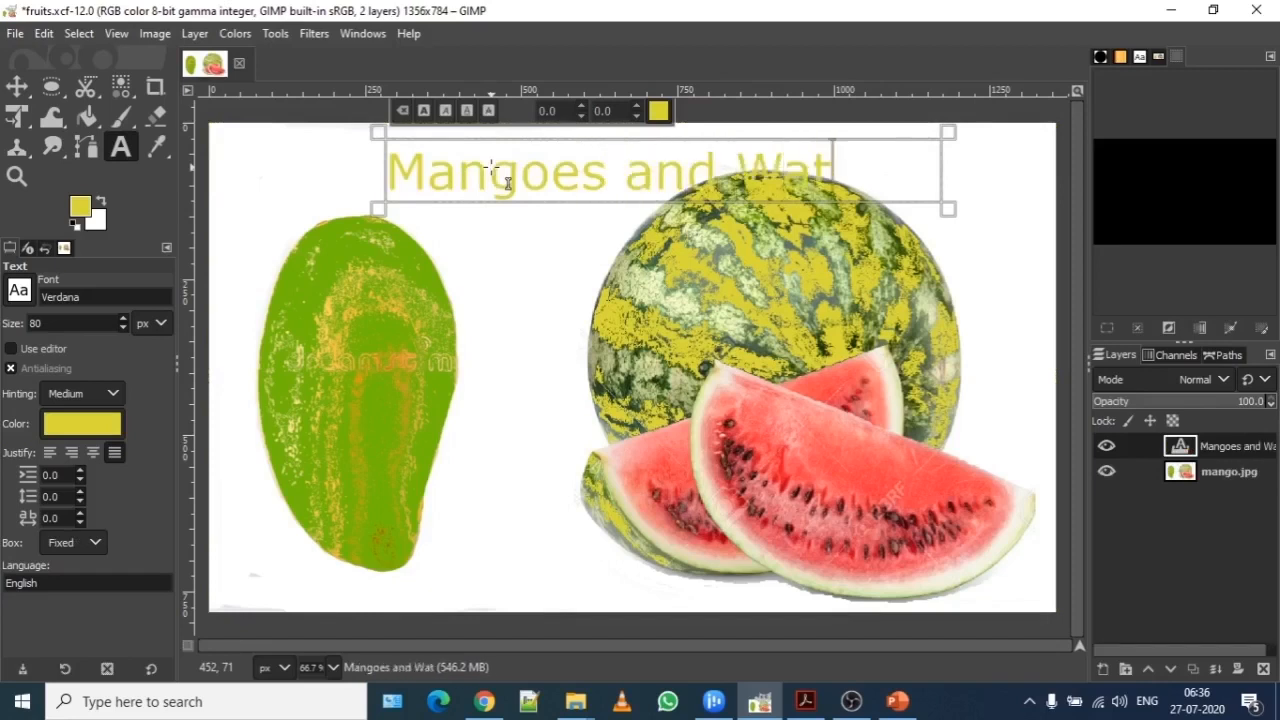
text(ermel)
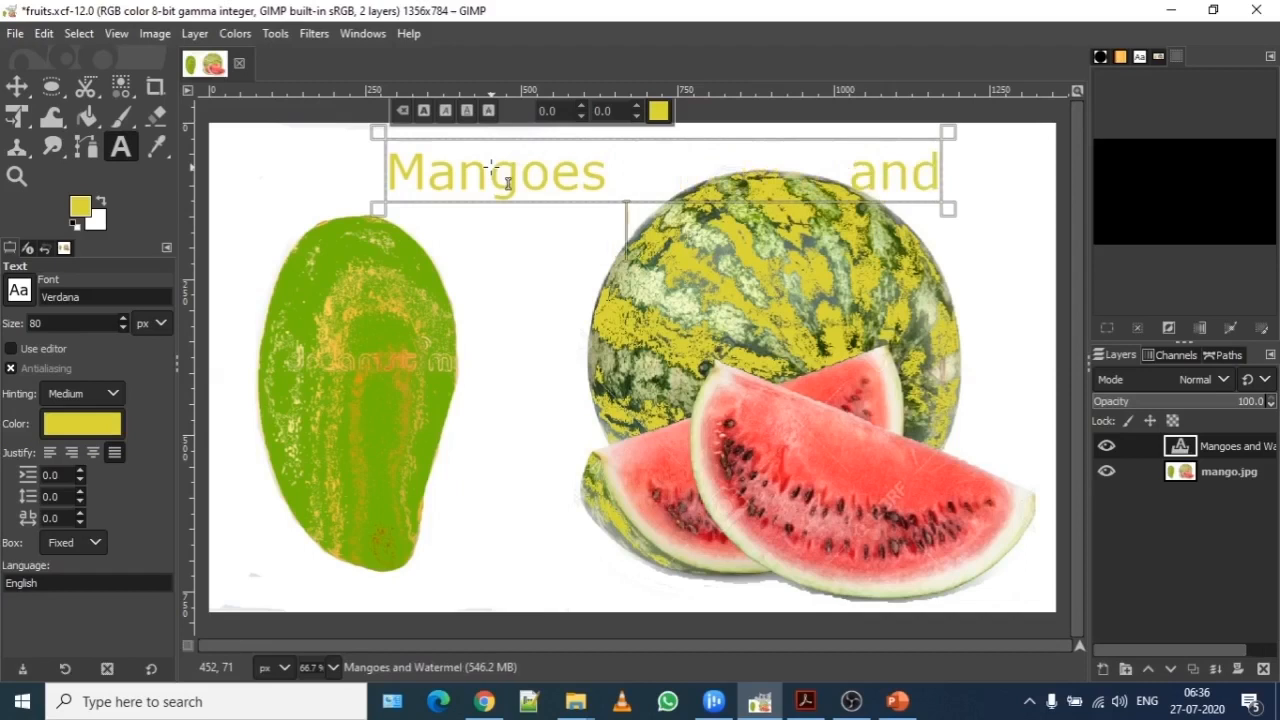
text(on)
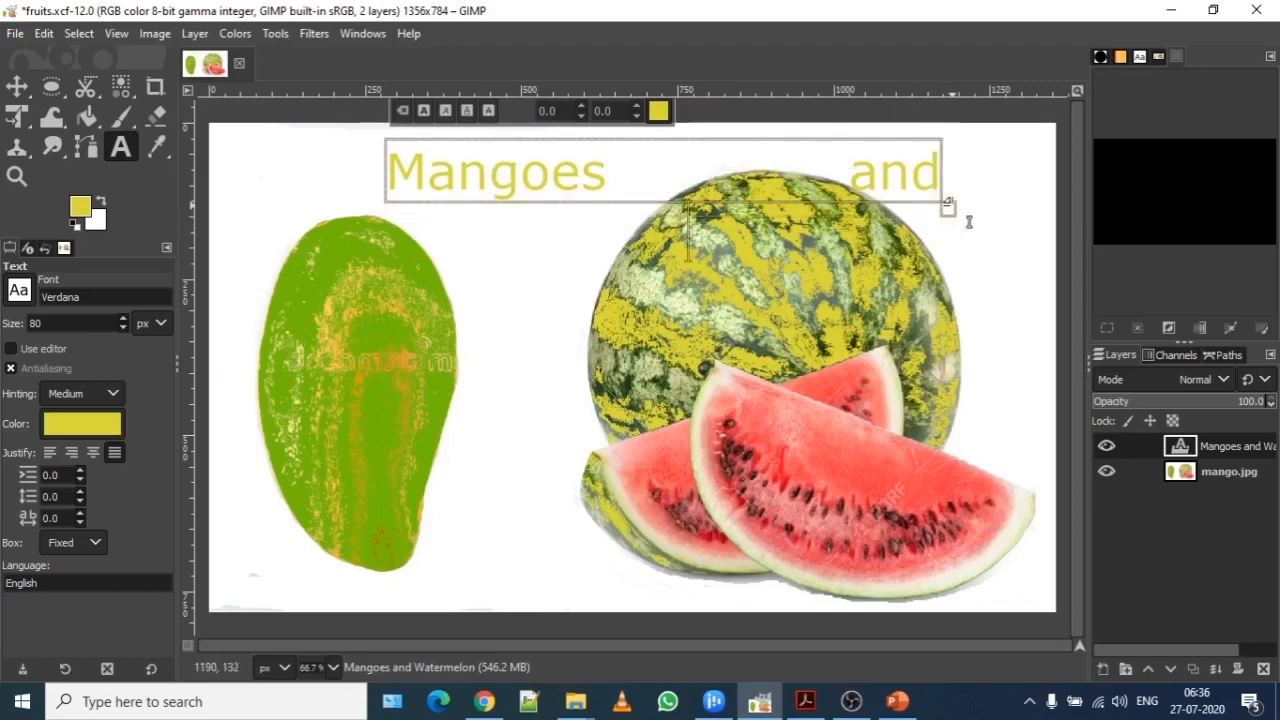
Resize the caption's text box to about 1061 px wide and one line high, so the whole caption fits on one line.
drag(969, 228, 1045, 266)
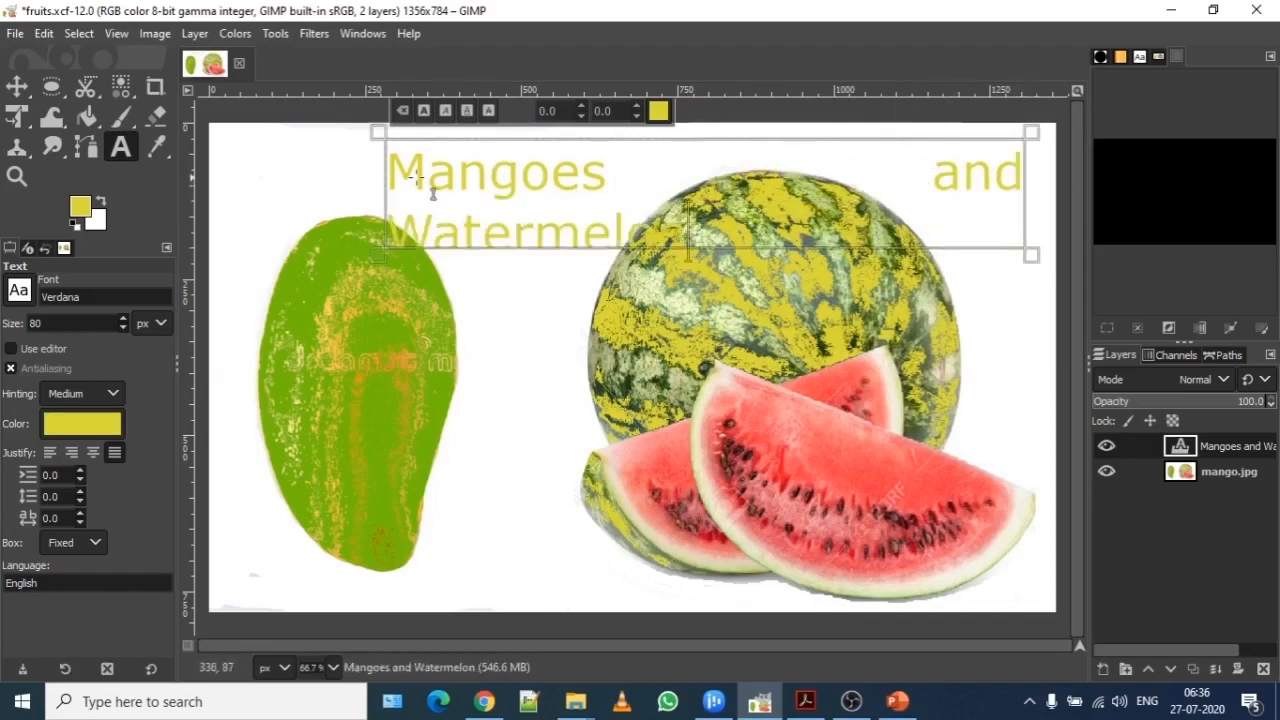
drag(390, 147, 298, 141)
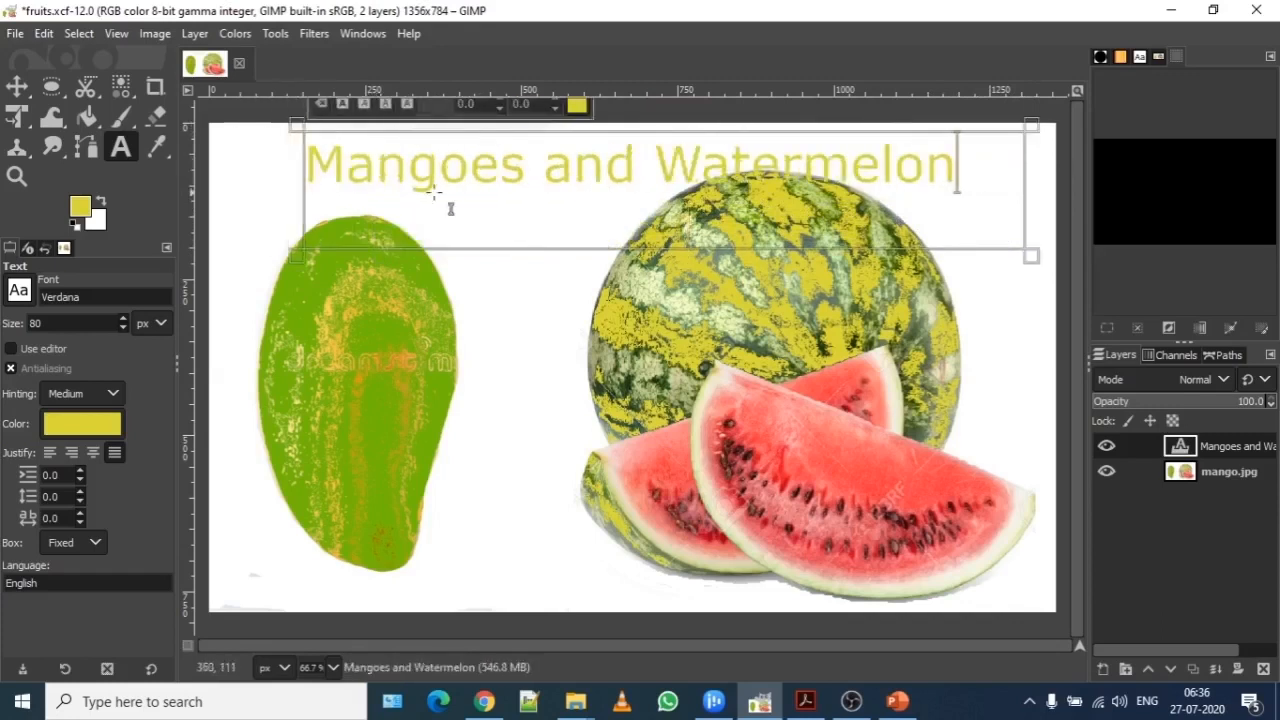
drag(1027, 157, 974, 157)
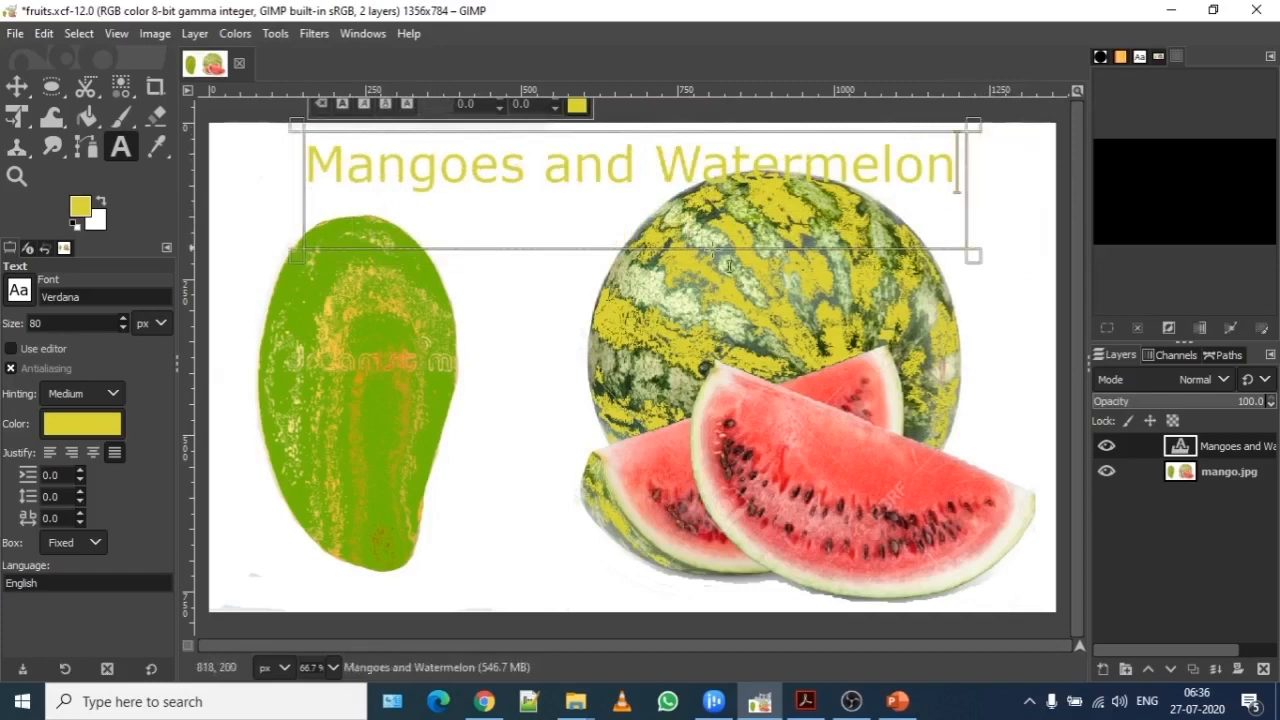
drag(690, 250, 696, 208)
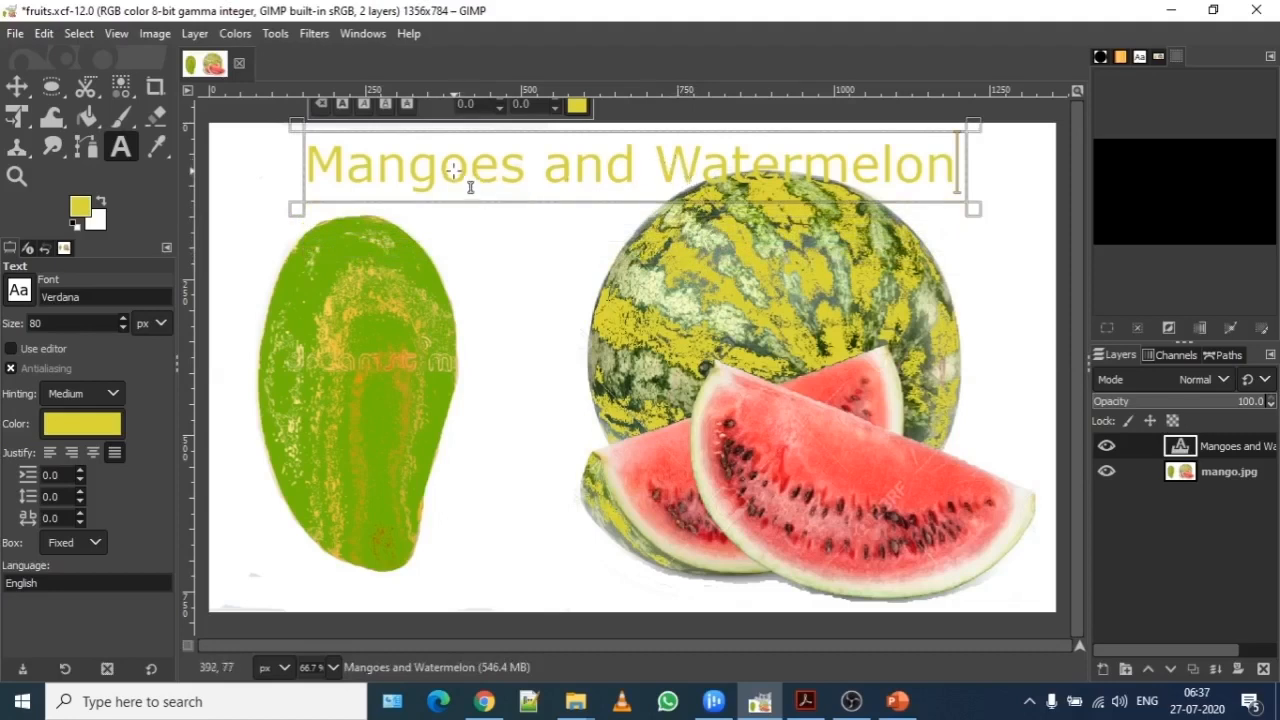
Select the entire caption text and set the foreground colour to bright red.
key(ctrl+a)
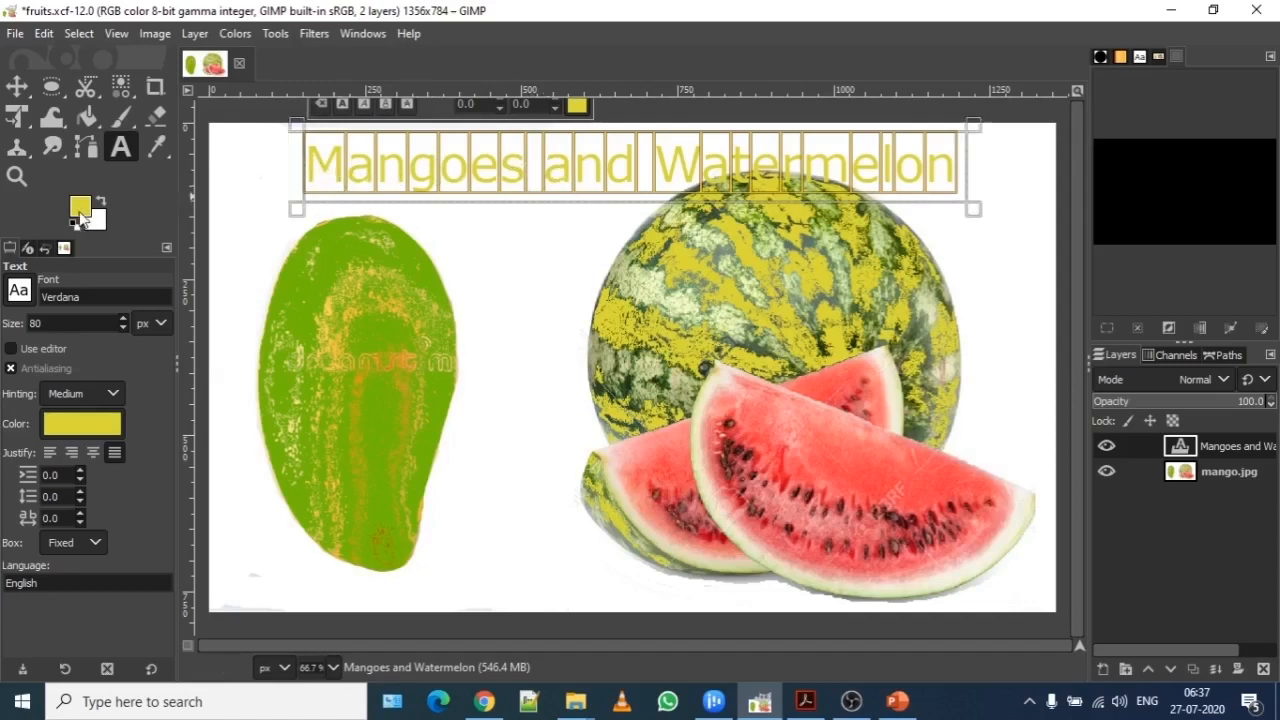
drag(306, 175, 966, 194)
click(84, 210)
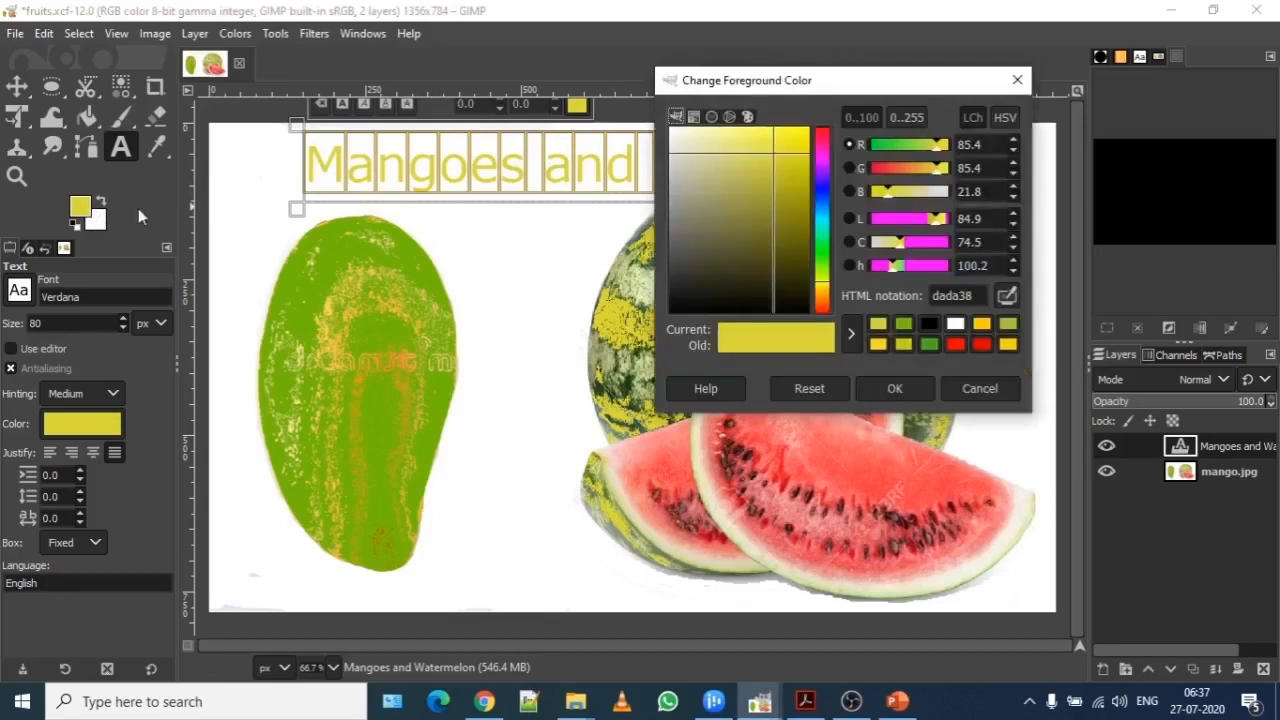
click(824, 308)
drag(823, 310, 823, 312)
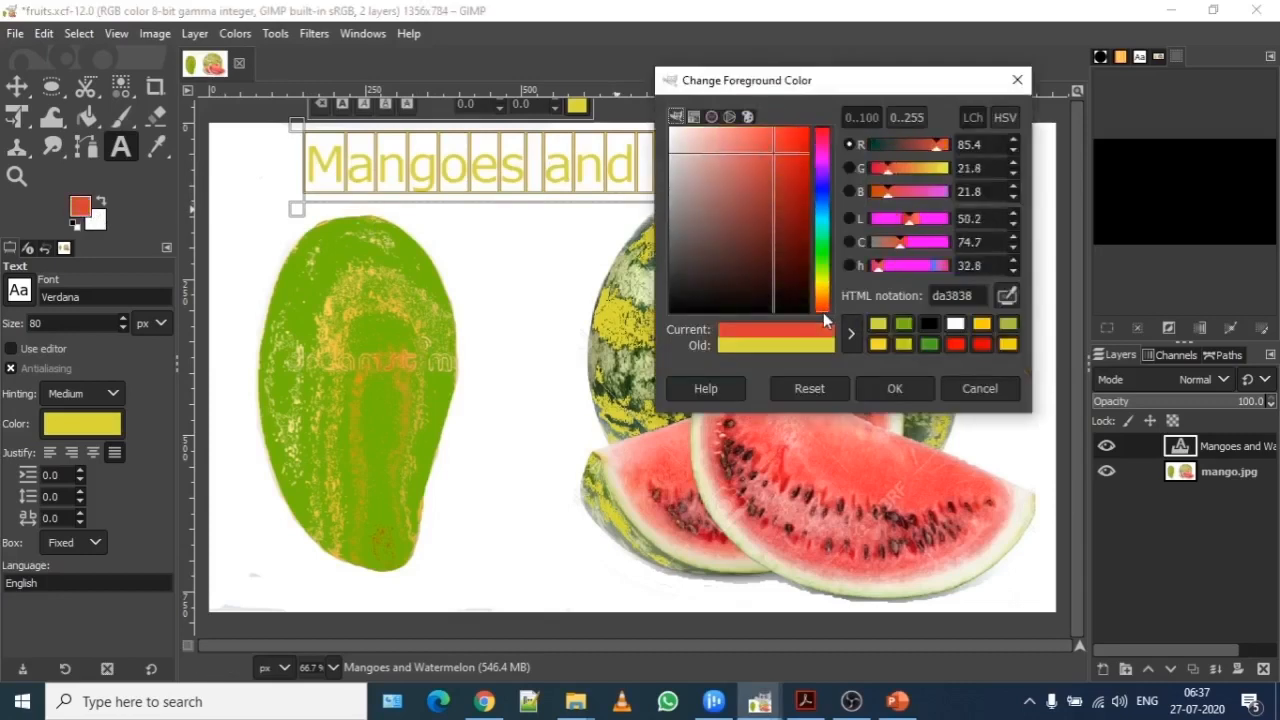
drag(790, 157, 808, 127)
click(895, 389)
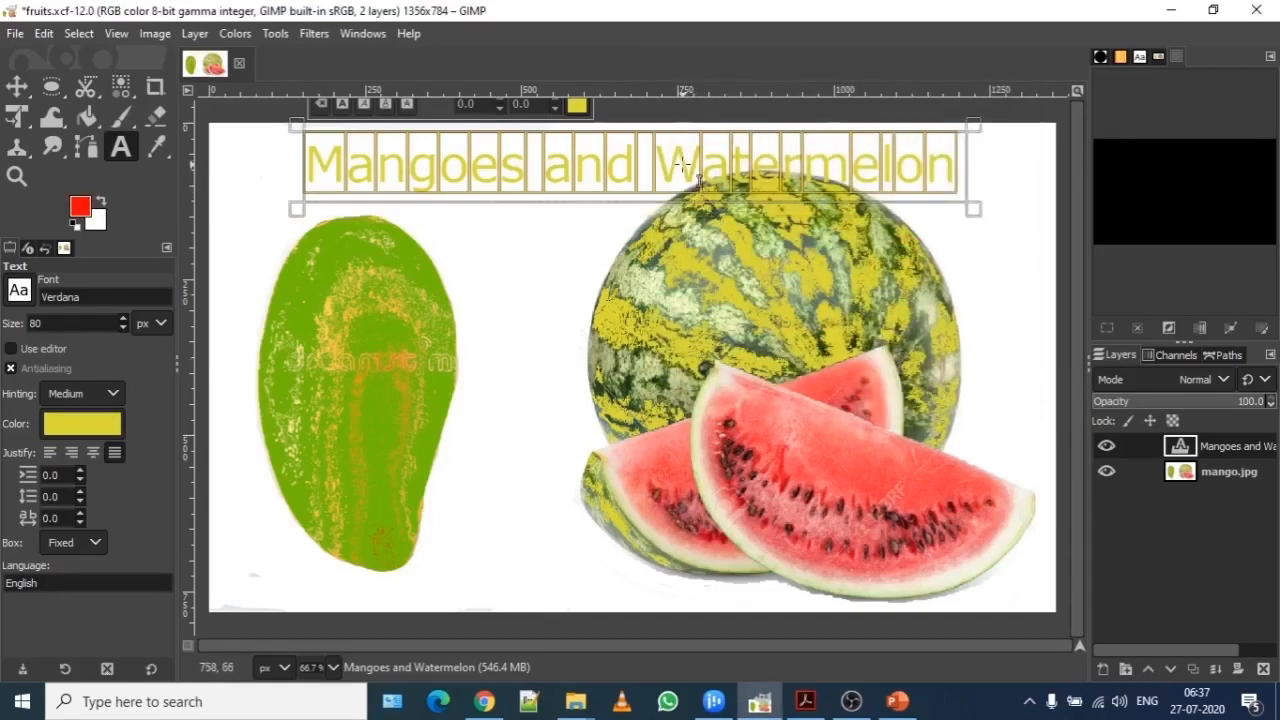
click(1139, 58)
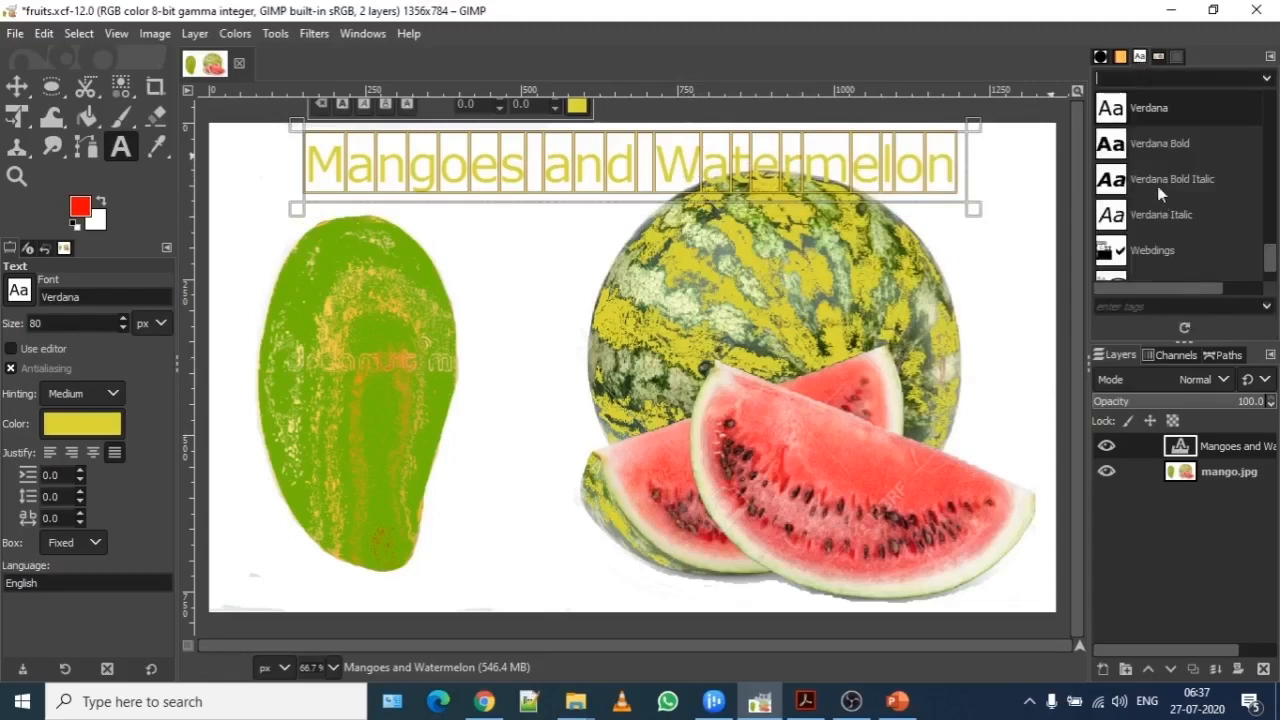
click(1178, 57)
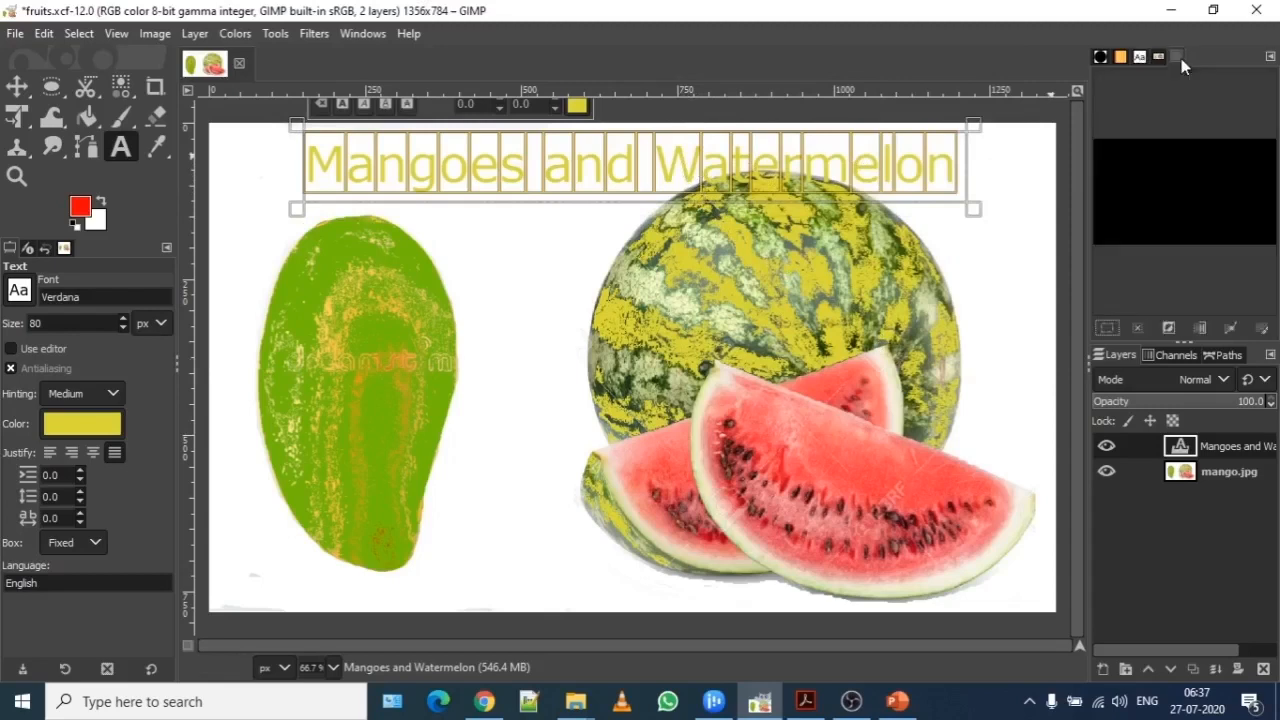
click(1120, 57)
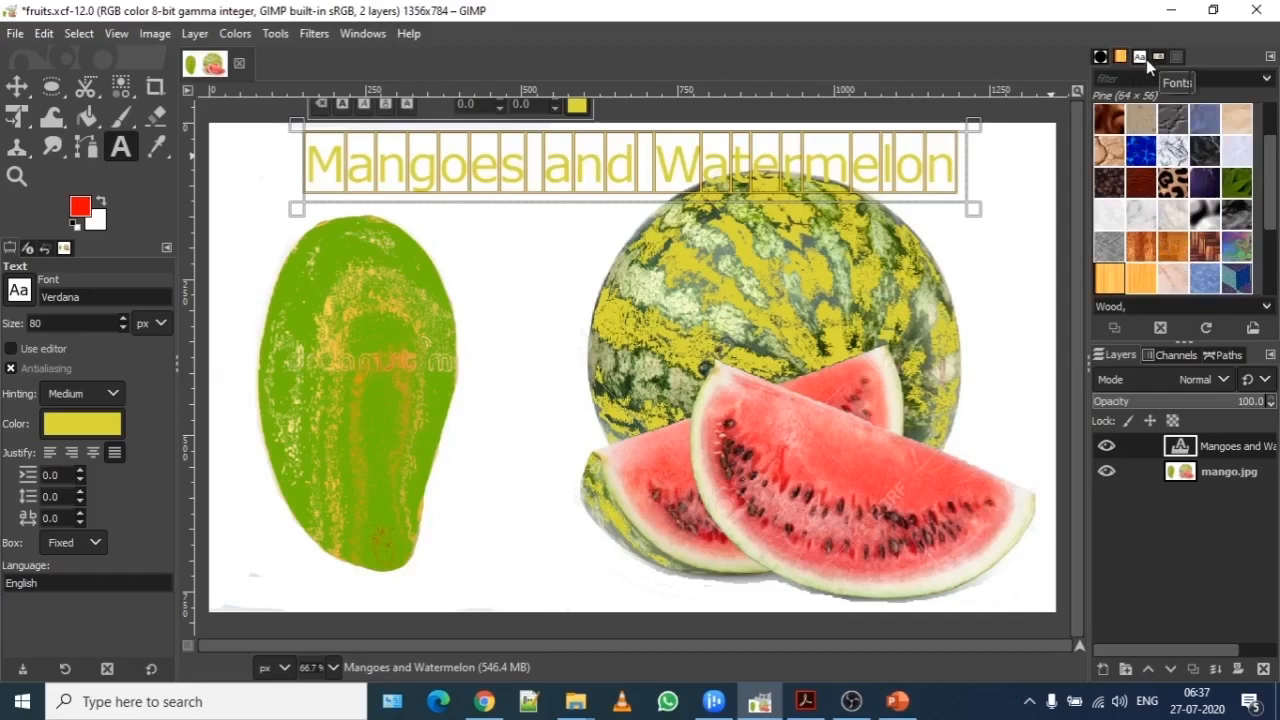
click(1157, 58)
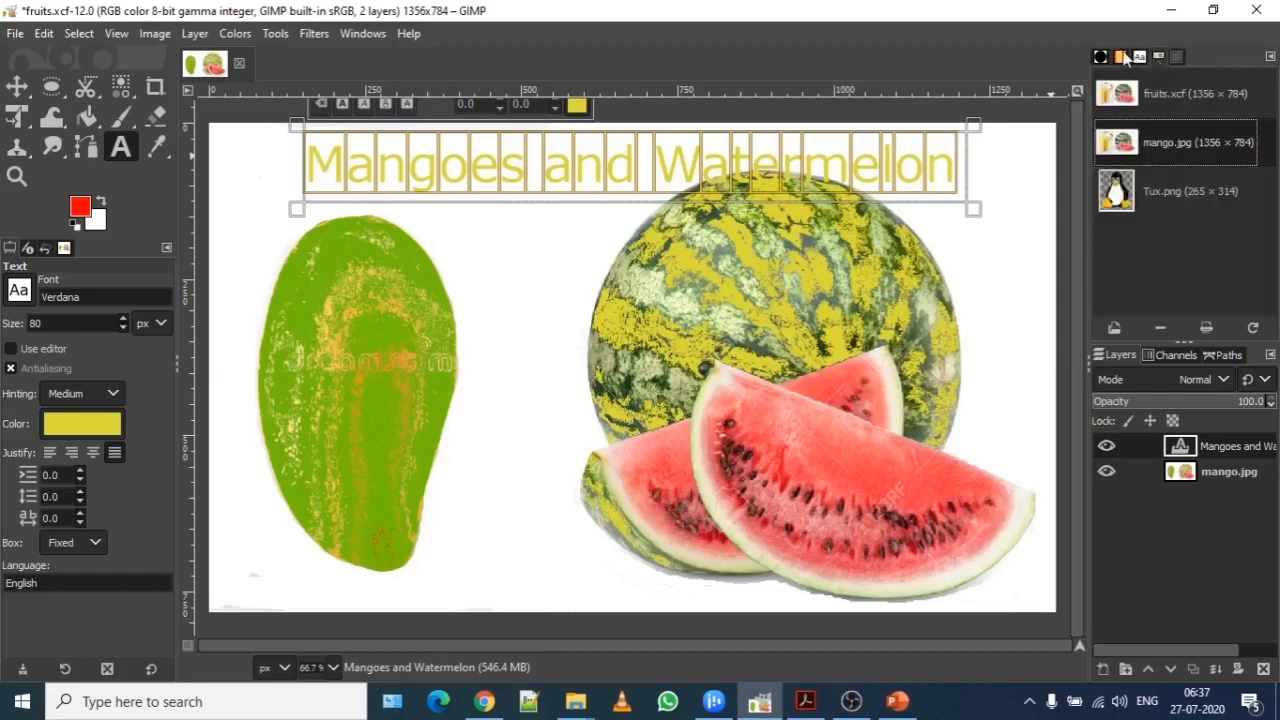
click(1121, 57)
Try the Verdana Italic and Verdana Bold Italic fonts on the caption and set it back to plain Verdana.
click(1139, 57)
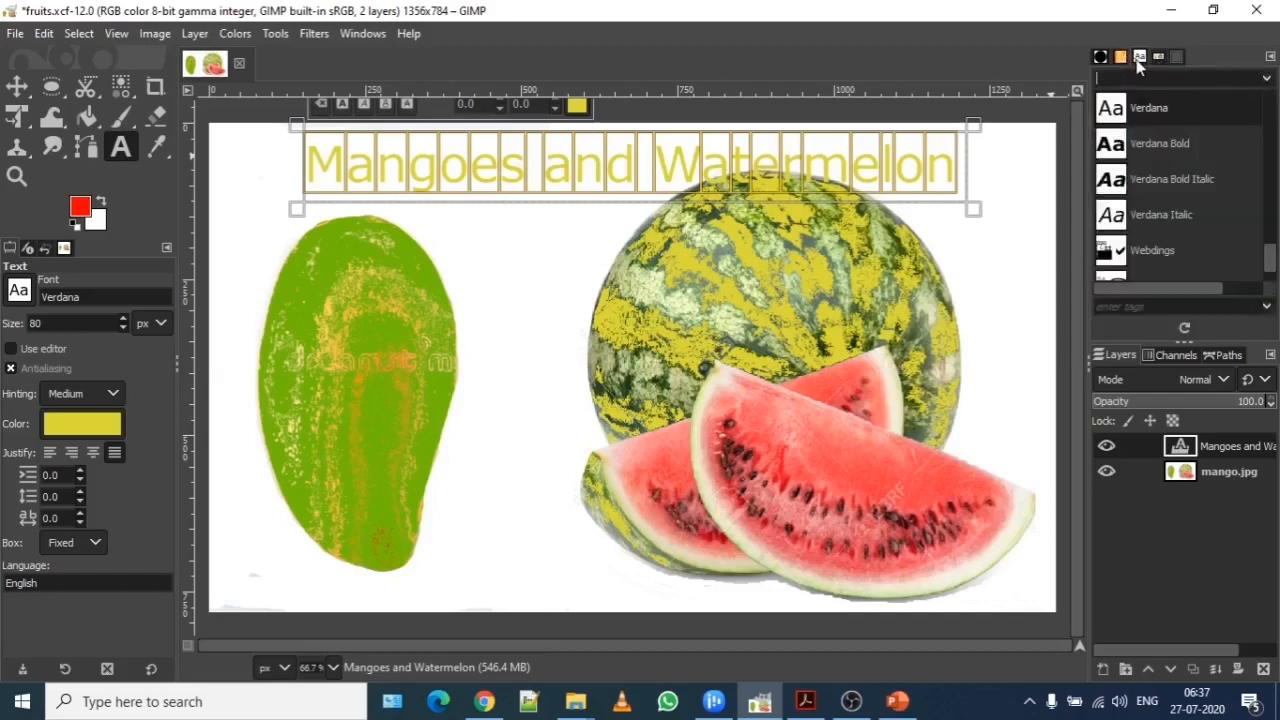
click(1151, 142)
click(1148, 109)
click(1157, 144)
click(1160, 214)
click(1155, 120)
click(1126, 160)
click(1144, 212)
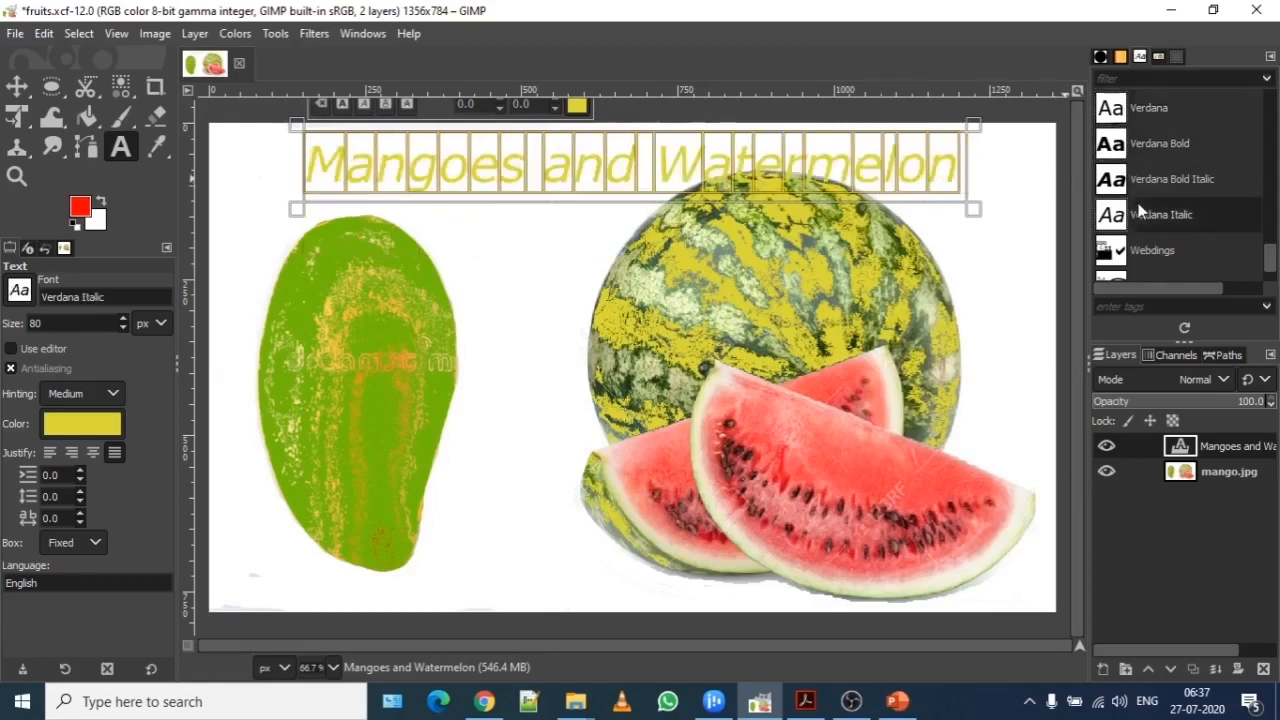
click(1143, 247)
click(1147, 178)
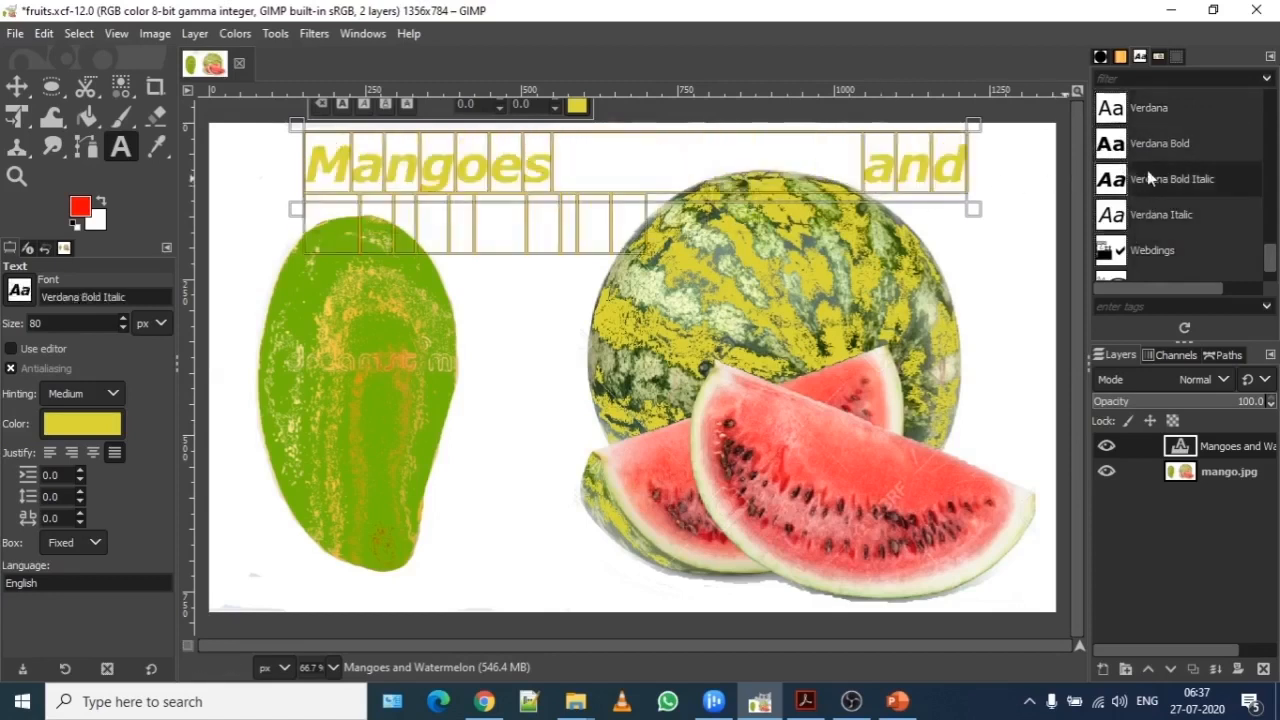
click(1147, 110)
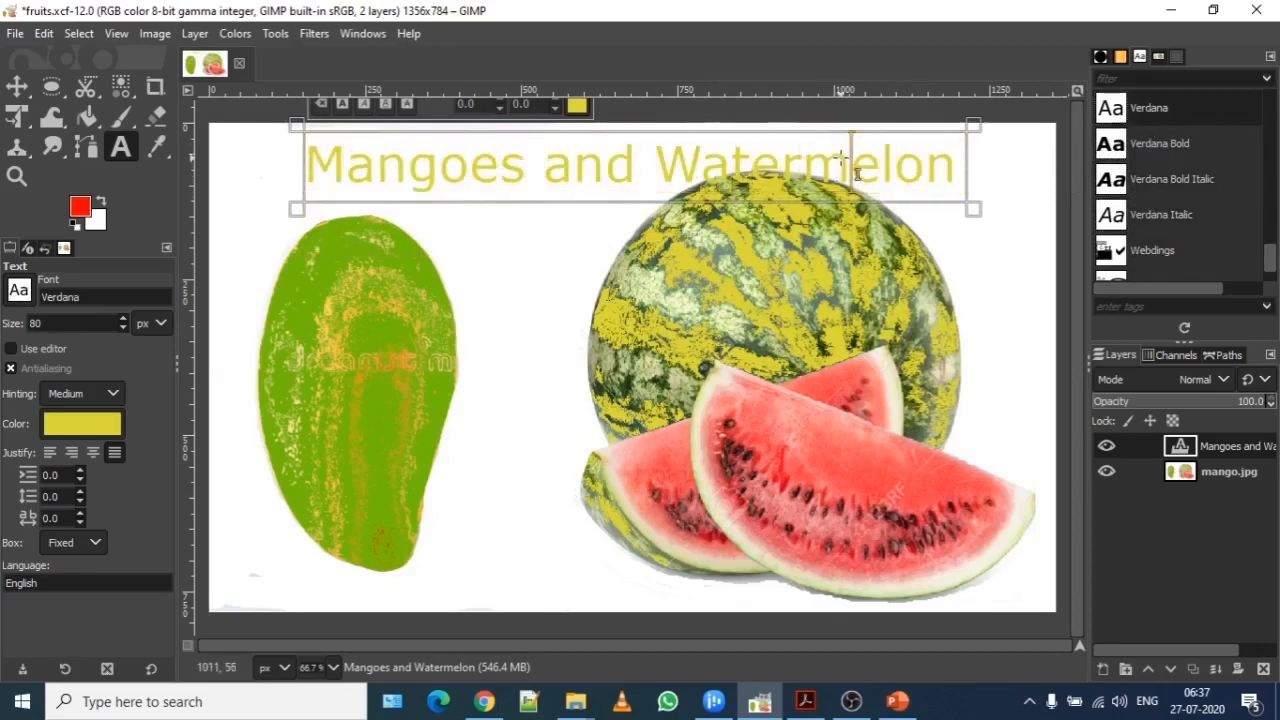
Try to change the caption's text colour to red without selecting its letters.
click(579, 106)
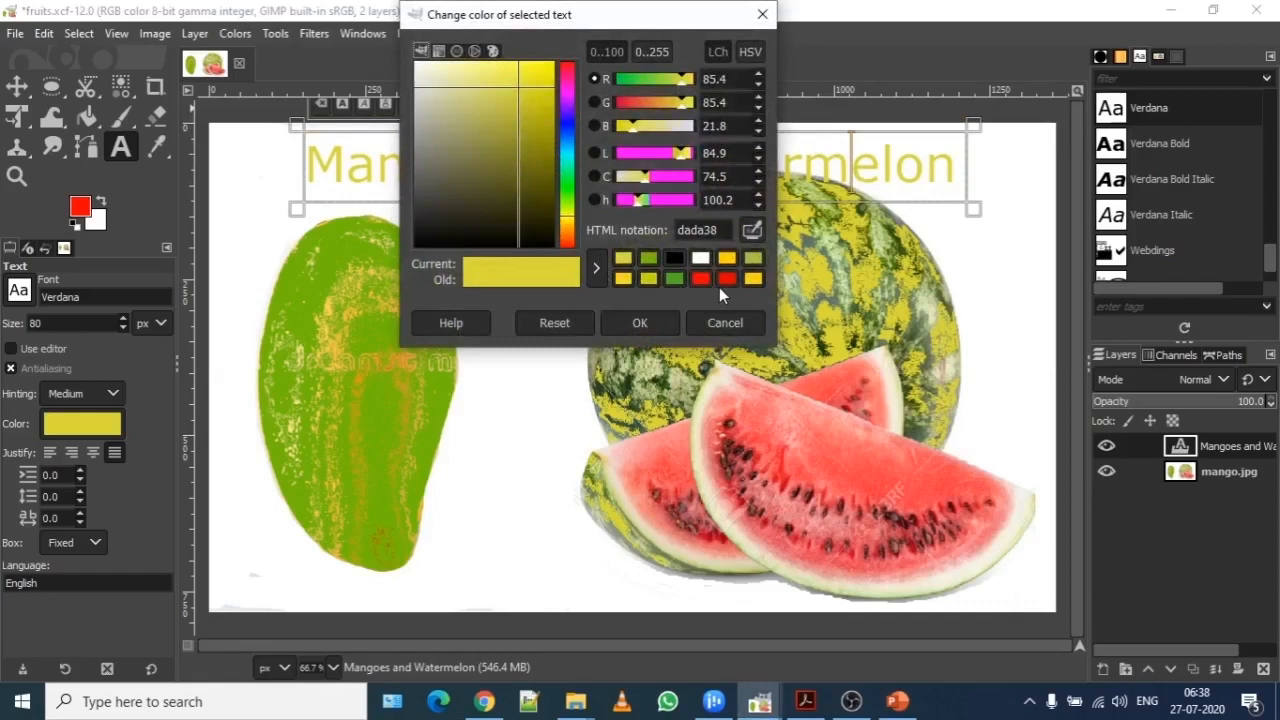
click(704, 276)
click(634, 323)
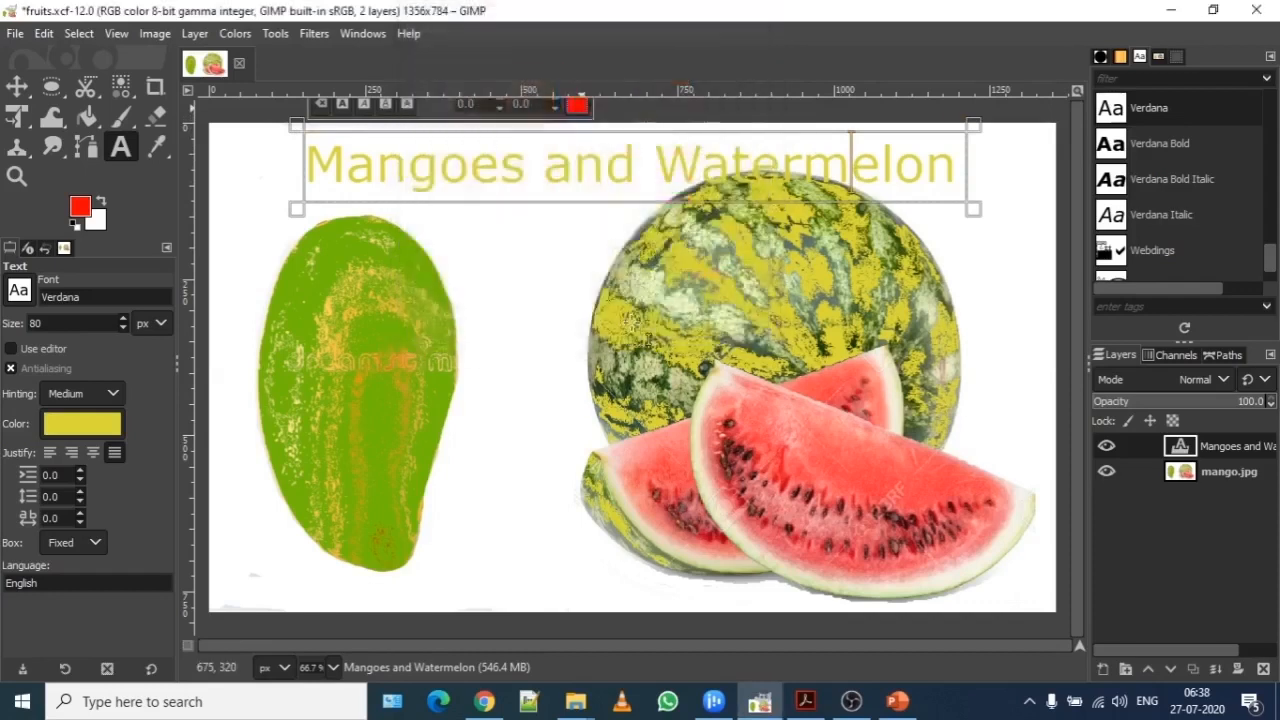
Select the whole caption, set its text colour to red (e60000), and lower the text box's upper edge slightly.
triple_click(601, 181)
click(578, 106)
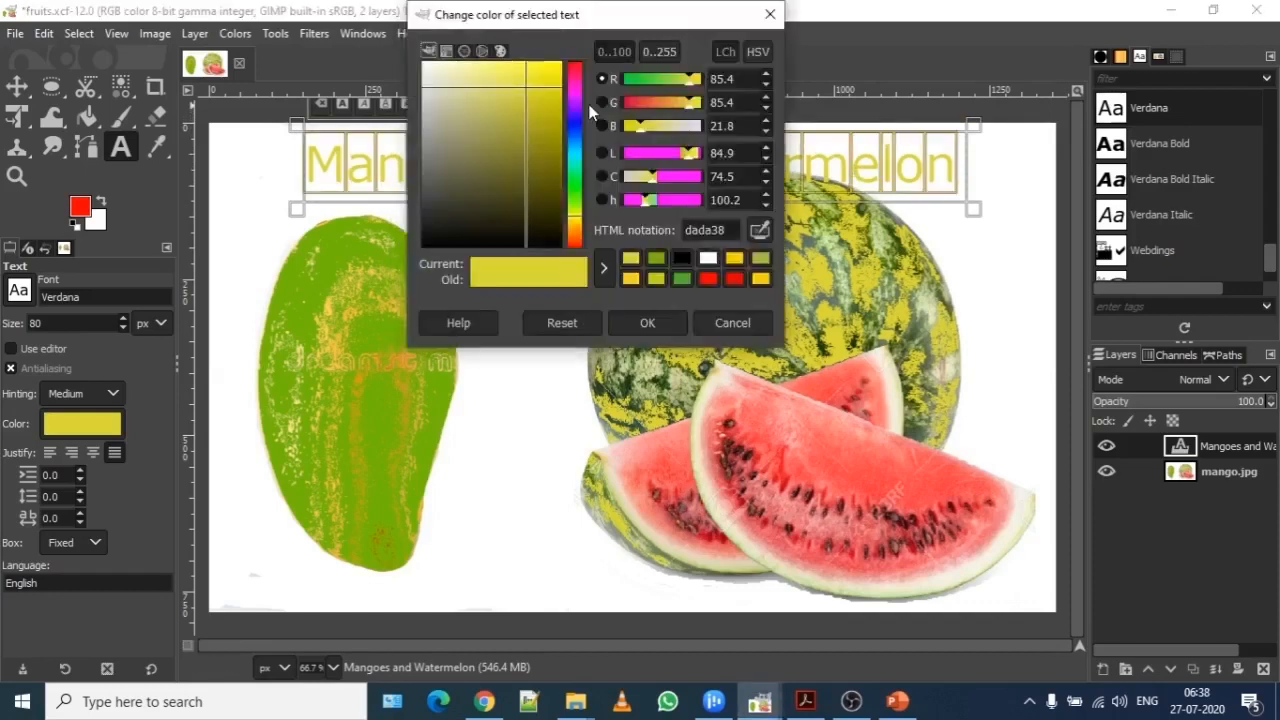
click(733, 280)
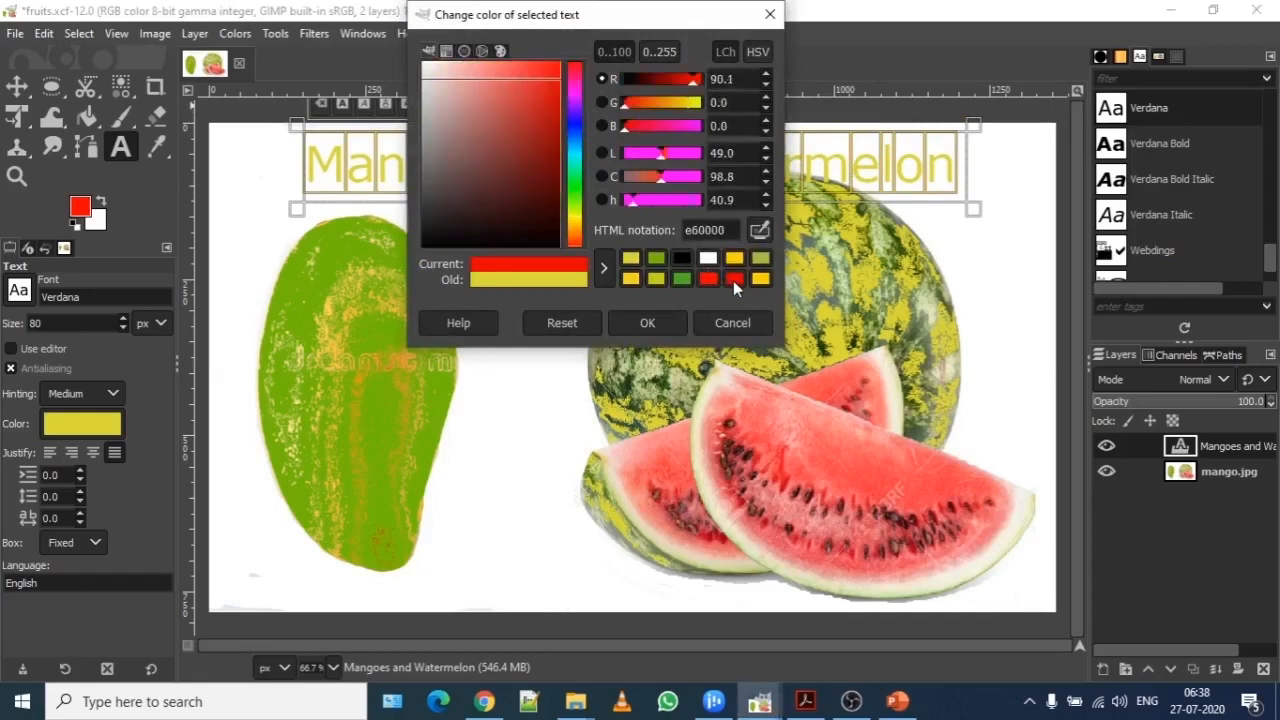
click(660, 320)
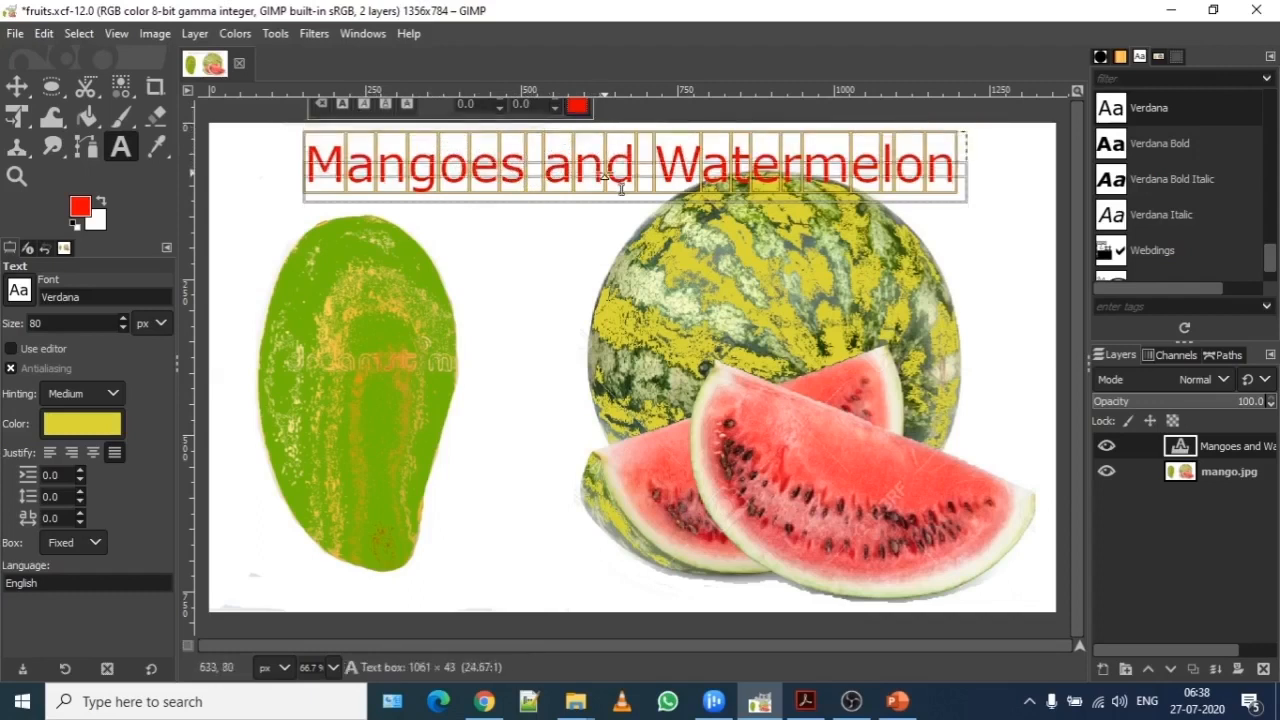
drag(620, 132, 620, 135)
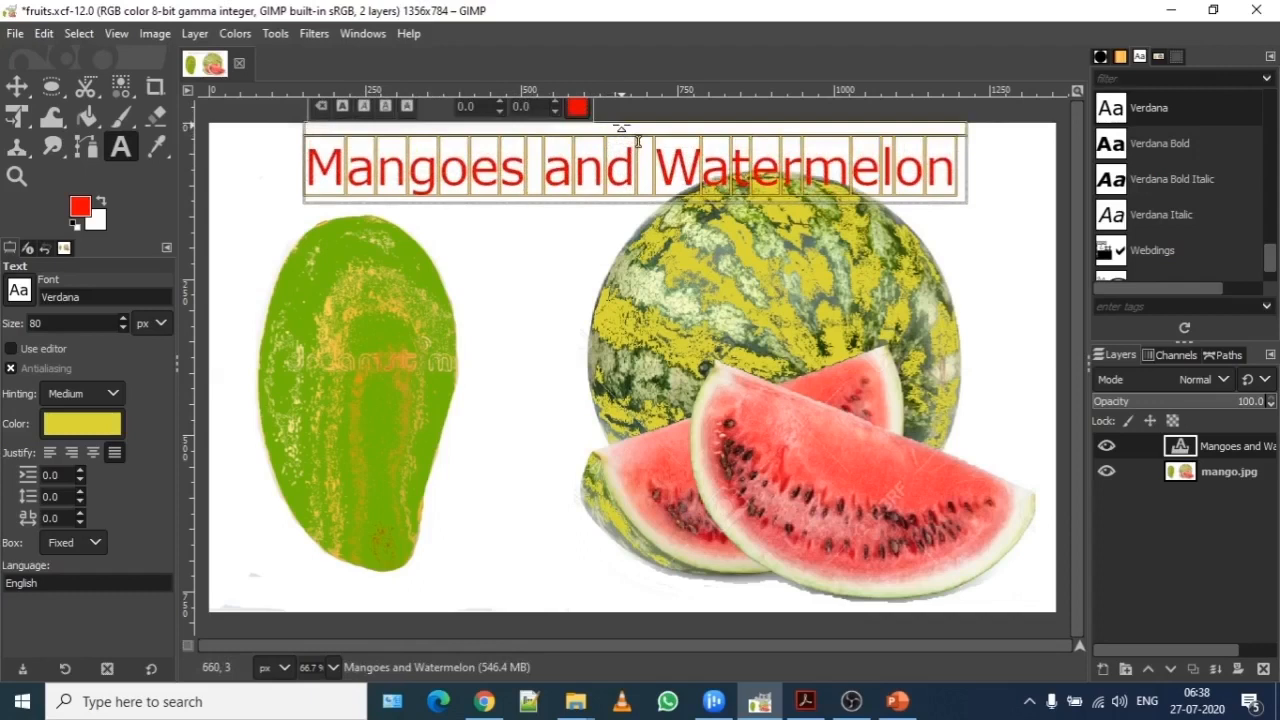
Adjust the caption's text box by moving its upper edge and resizing its right side to fit around the words.
drag(621, 128, 652, 137)
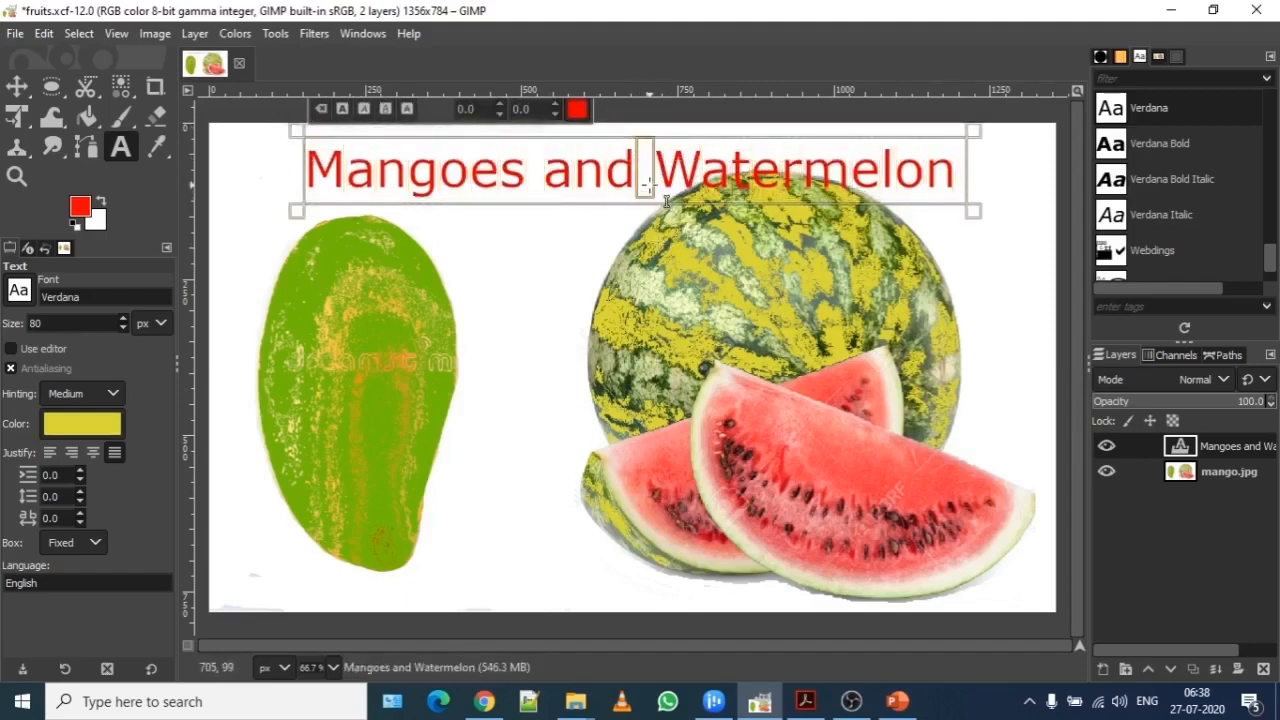
click(738, 131)
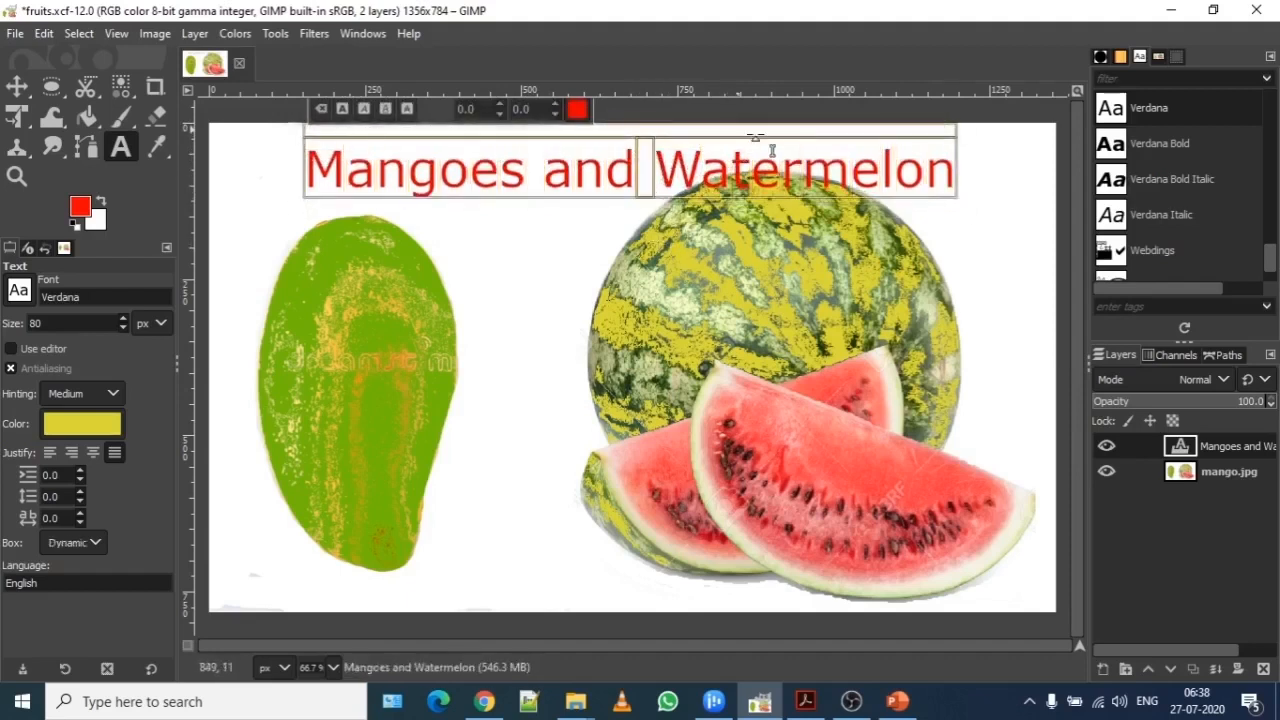
click(924, 180)
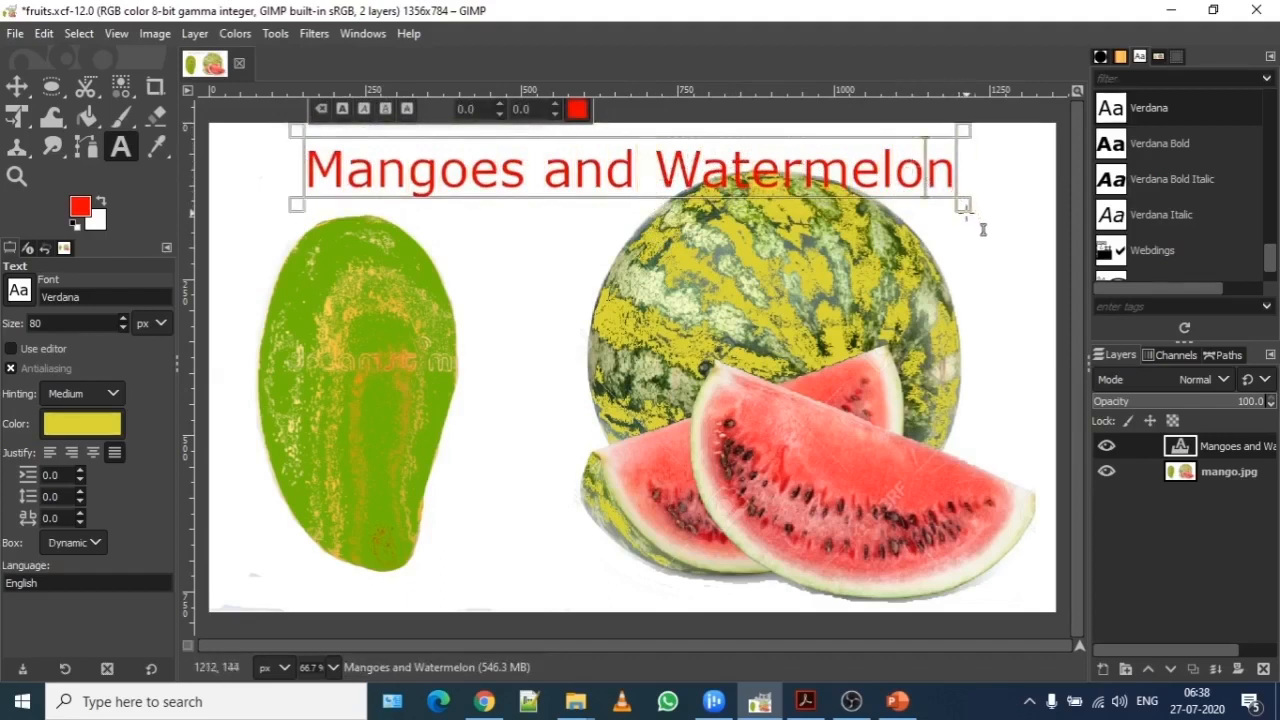
click(983, 224)
drag(965, 205, 1013, 203)
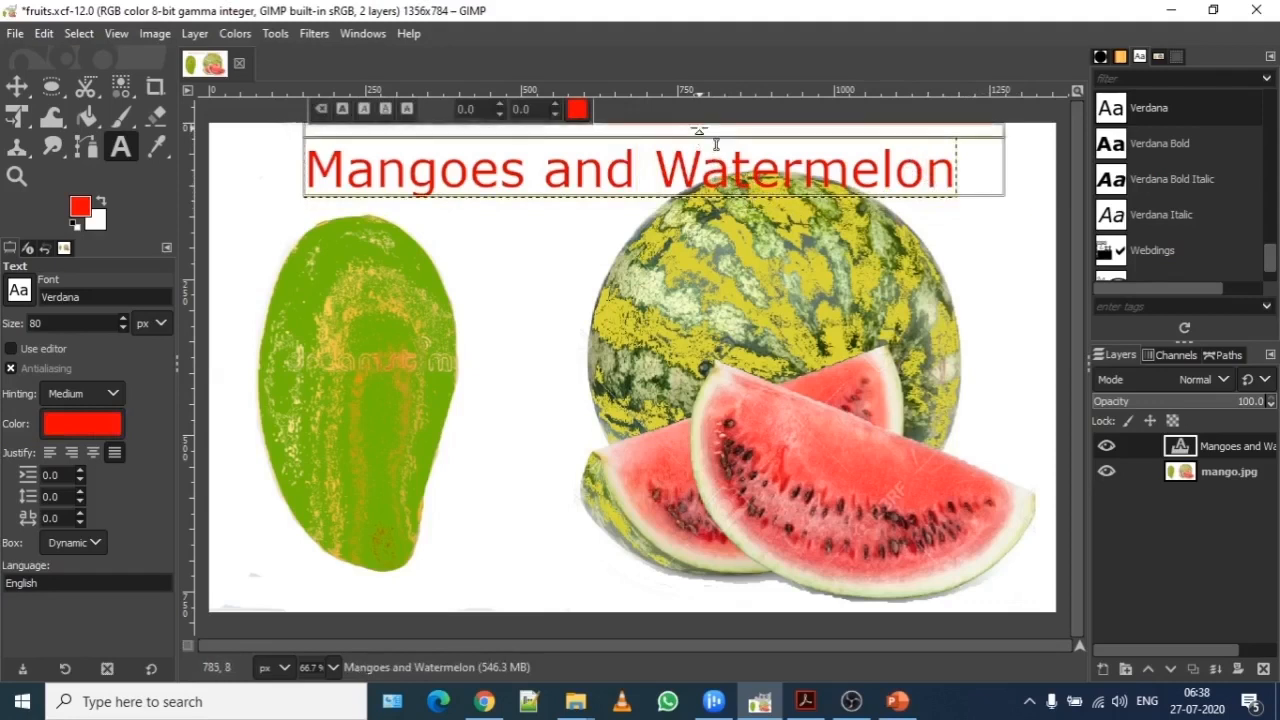
drag(668, 138, 671, 126)
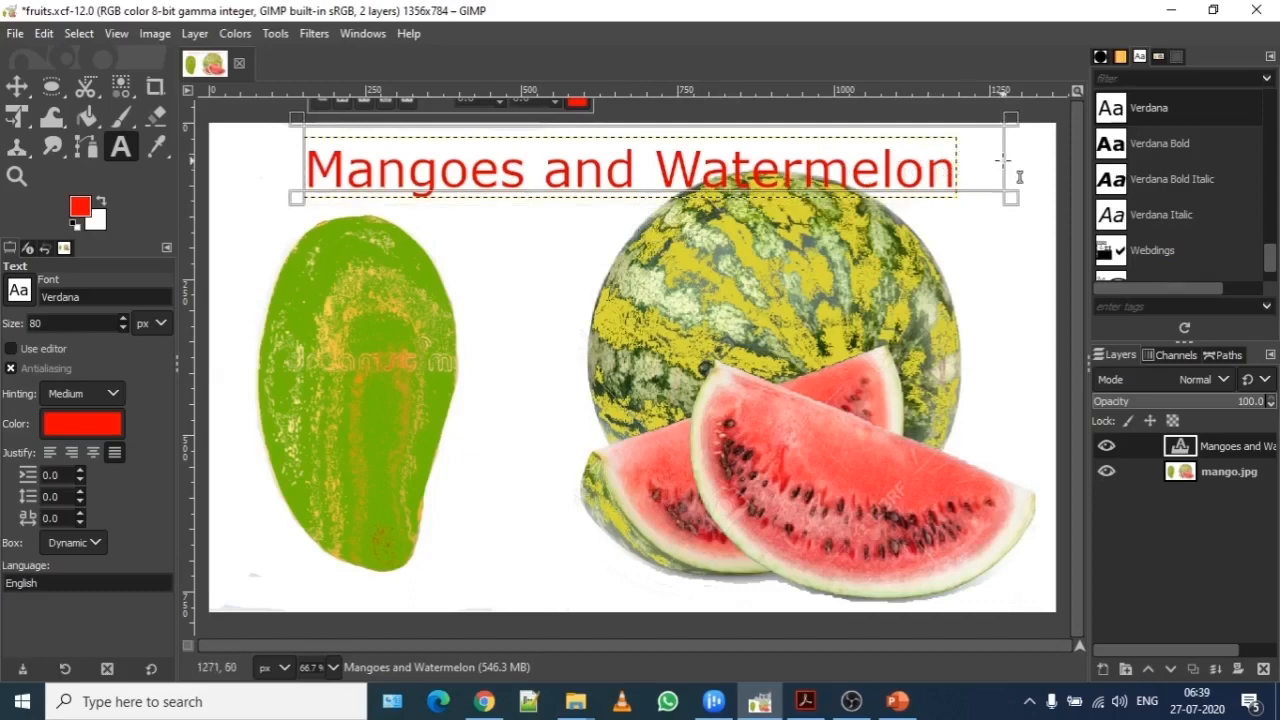
drag(1004, 176, 958, 180)
Finish editing the caption text and switch to the Move tool.
click(566, 248)
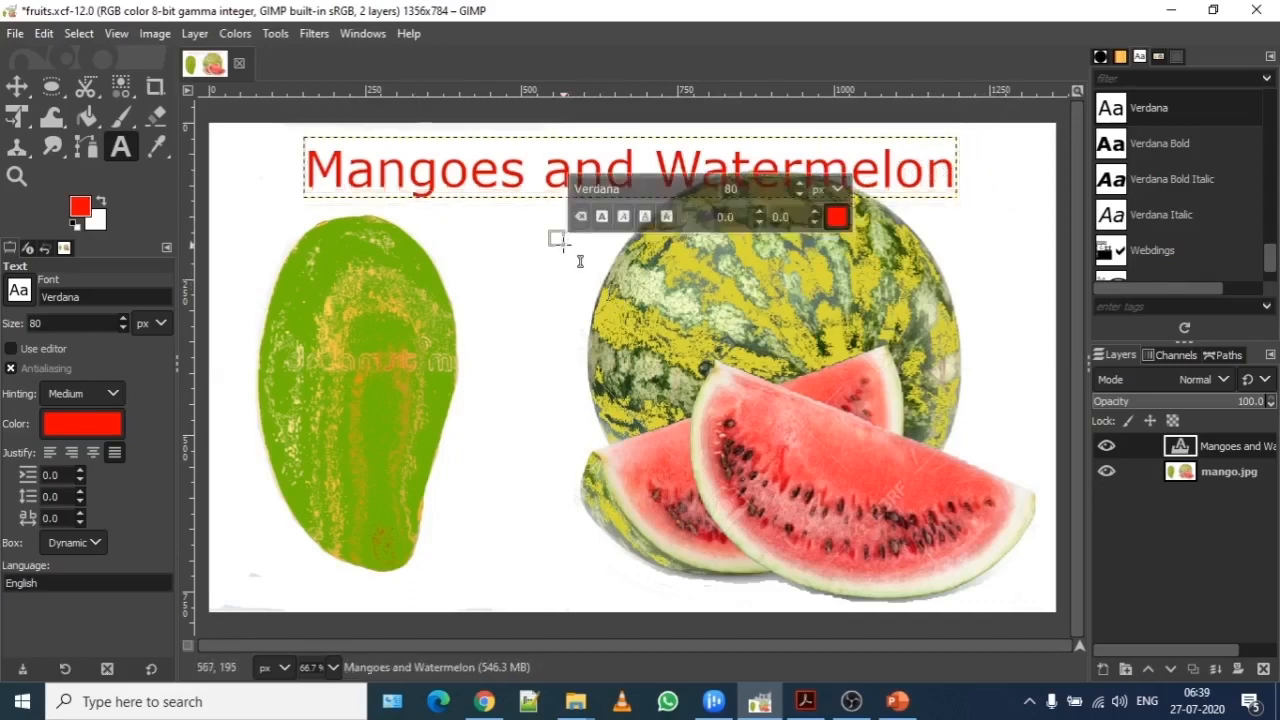
click(841, 191)
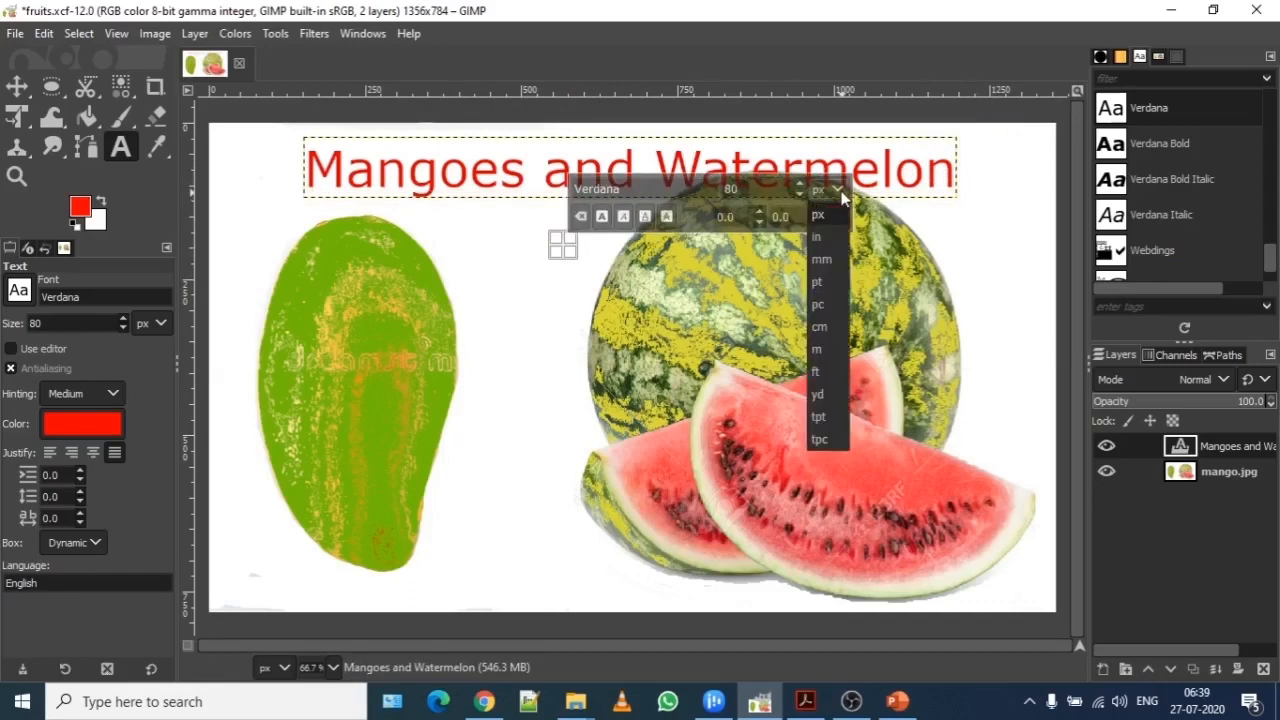
click(1022, 211)
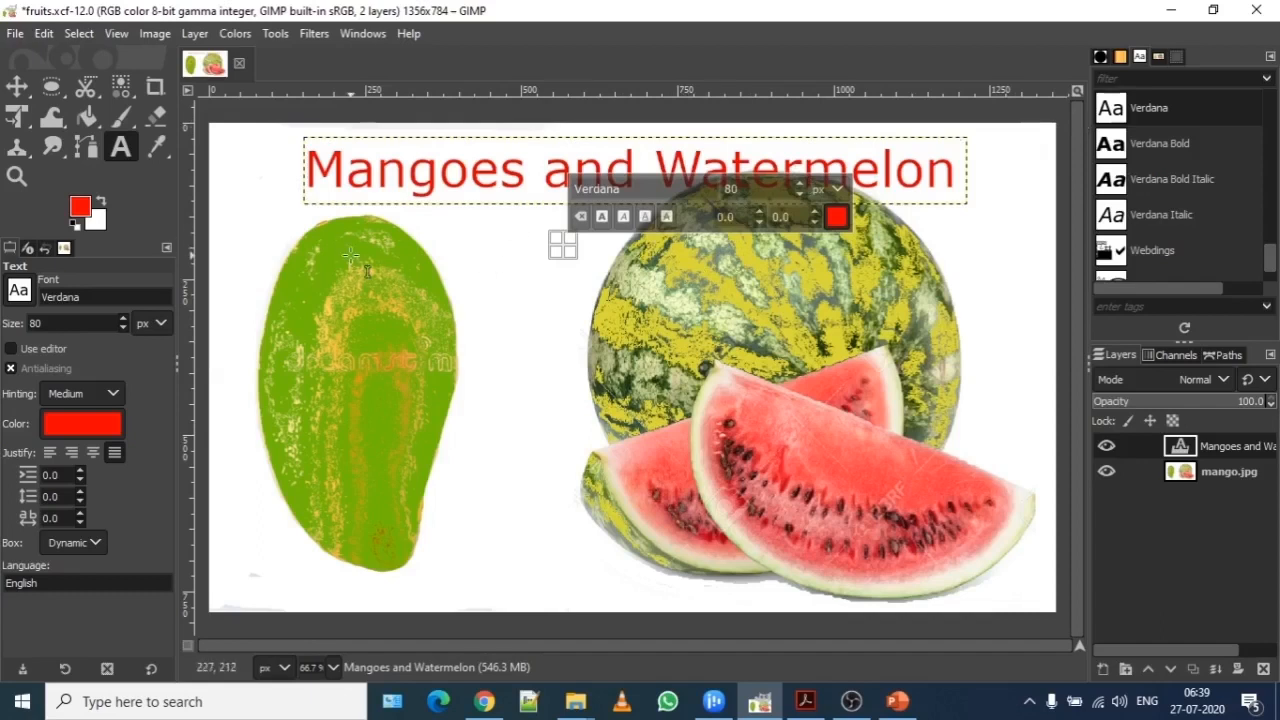
click(17, 86)
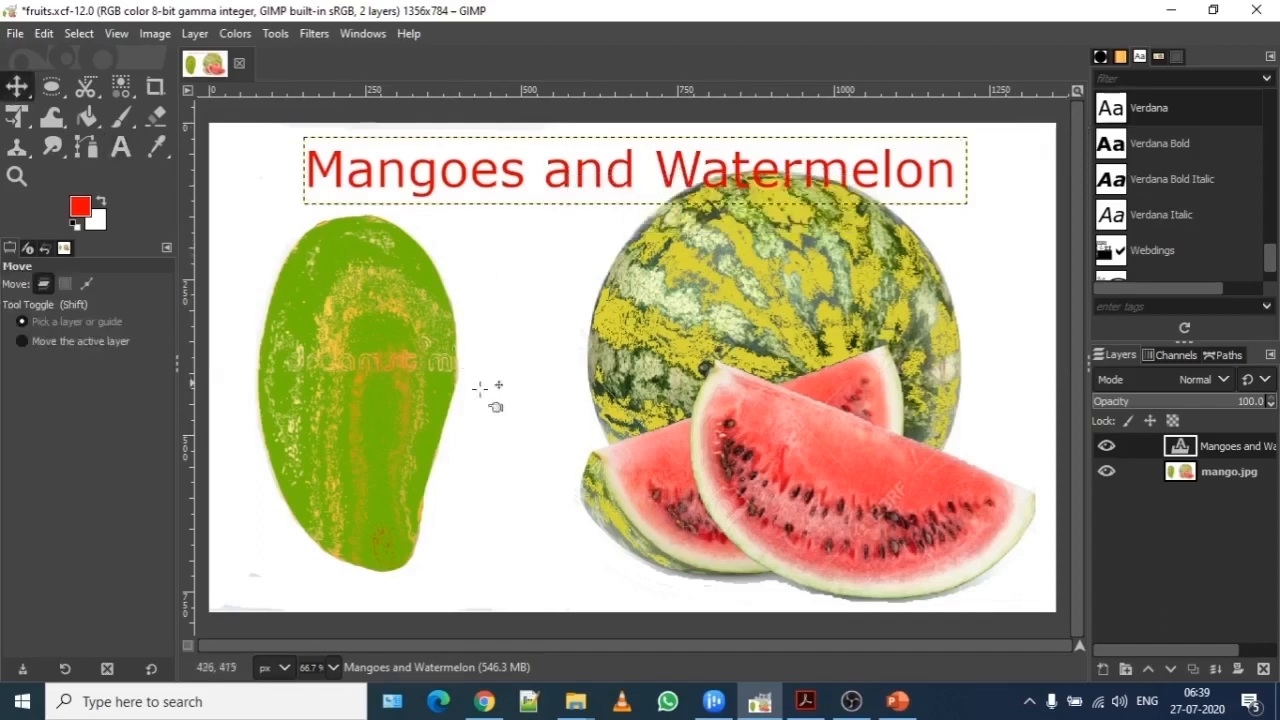